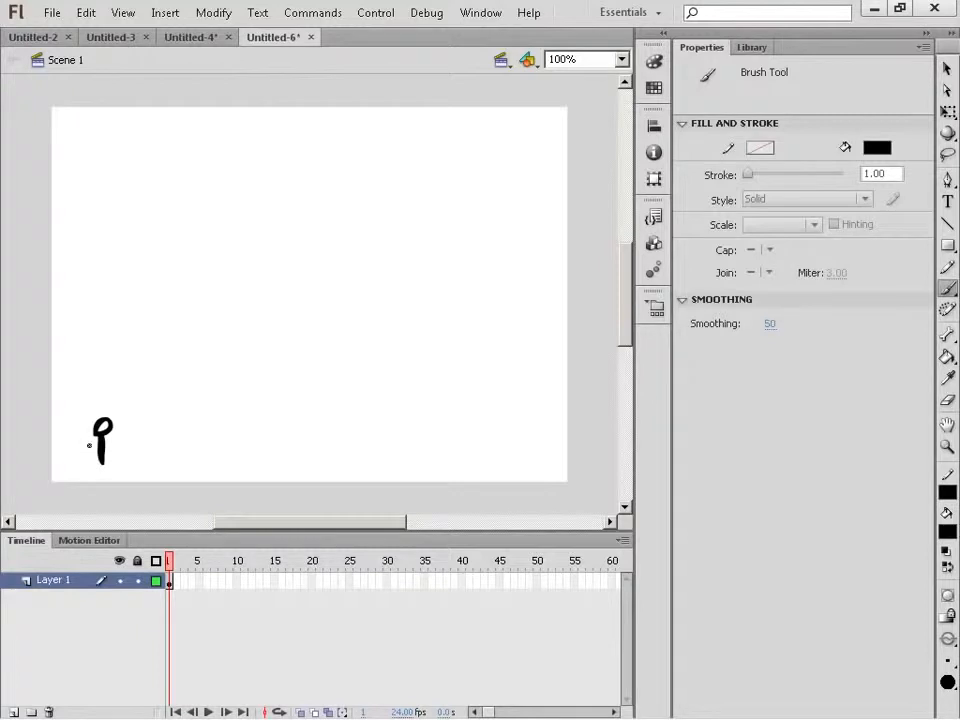
Finish the stick figure by brushing on its arms and legs, and convert the whole figure to a Movie Clip symbol
drag(89, 446, 117, 443)
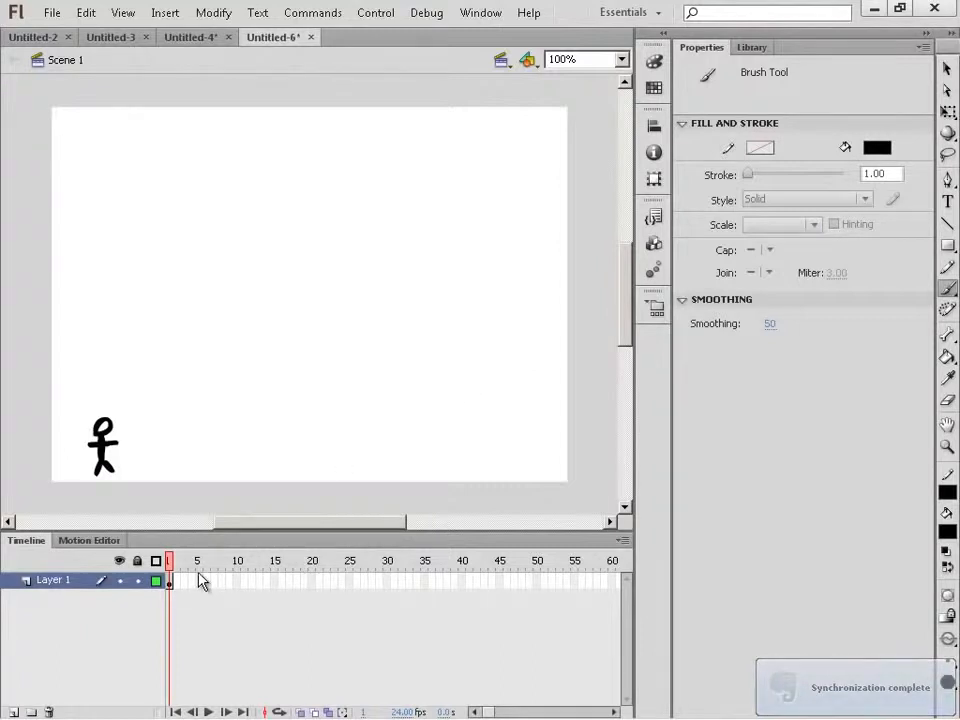
click(947, 70)
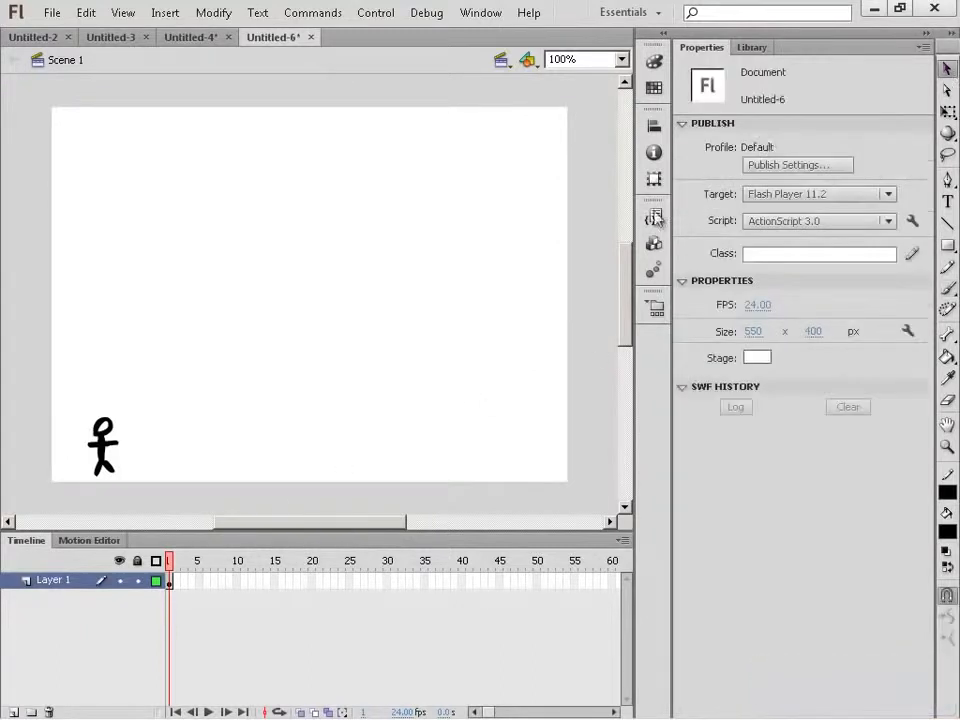
drag(69, 394, 146, 492)
right_click(104, 447)
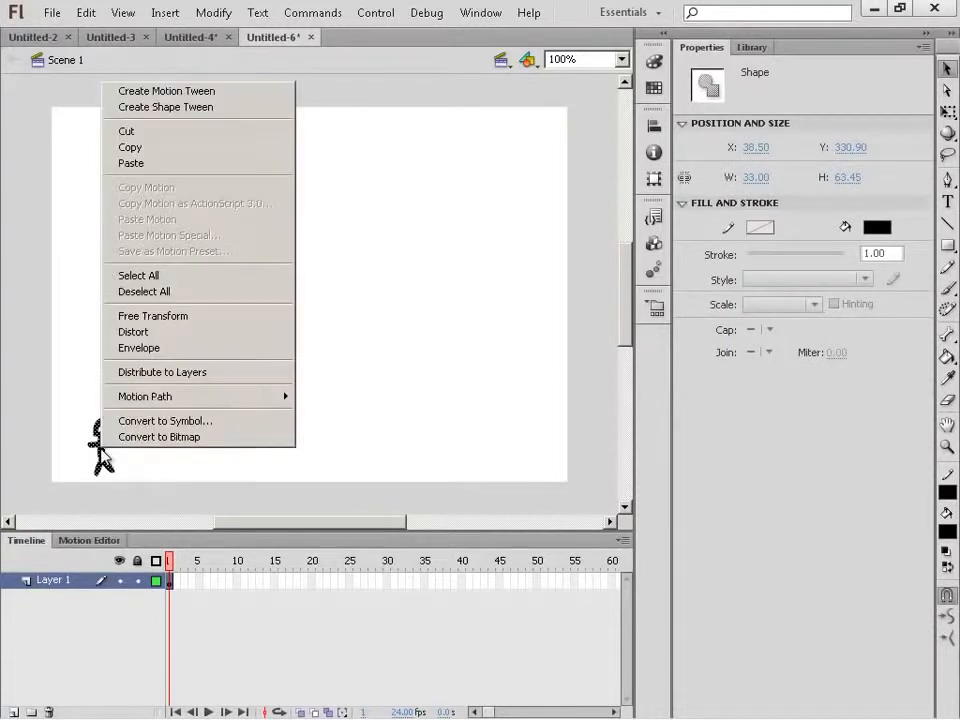
click(125, 421)
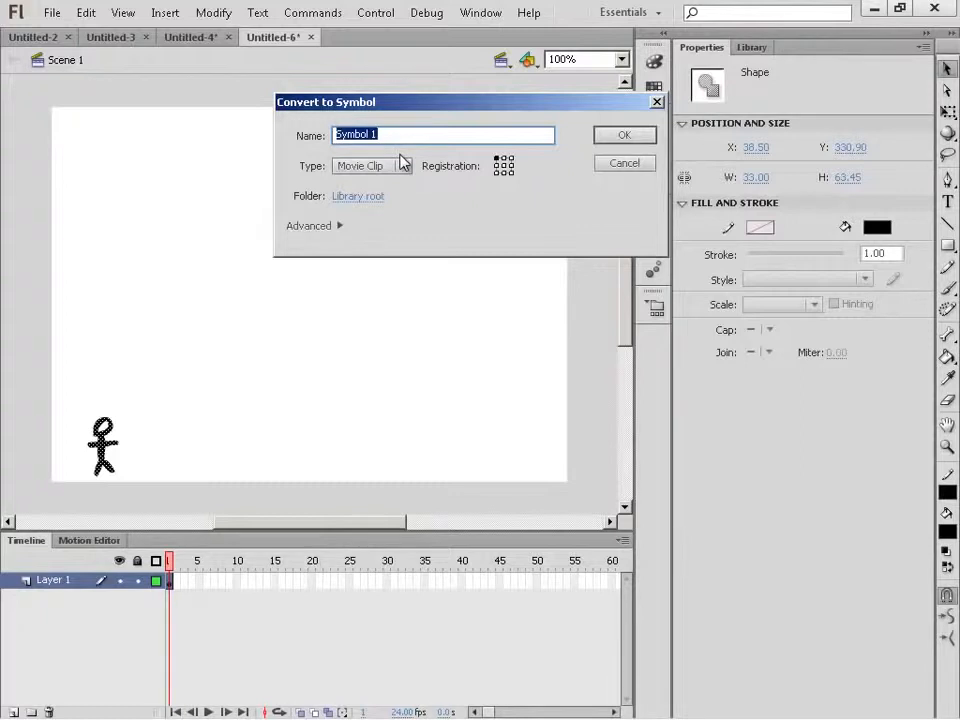
click(624, 140)
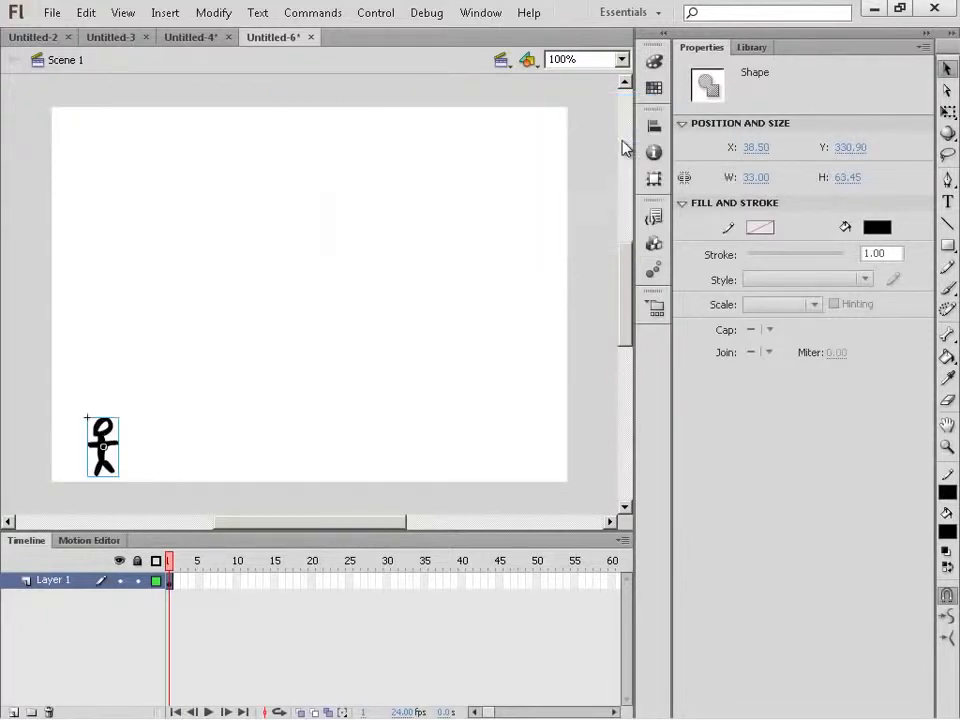
Inside the stick figure's symbol, create a classic tween on frame 1 and insert a keyframe at frame 10
double_click(104, 444)
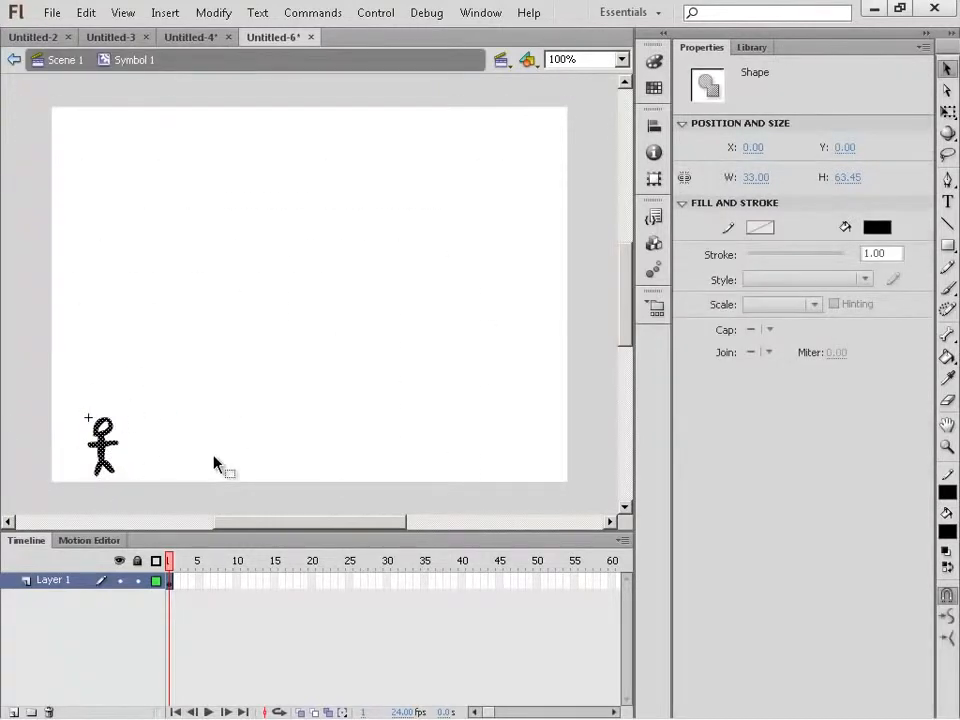
click(200, 581)
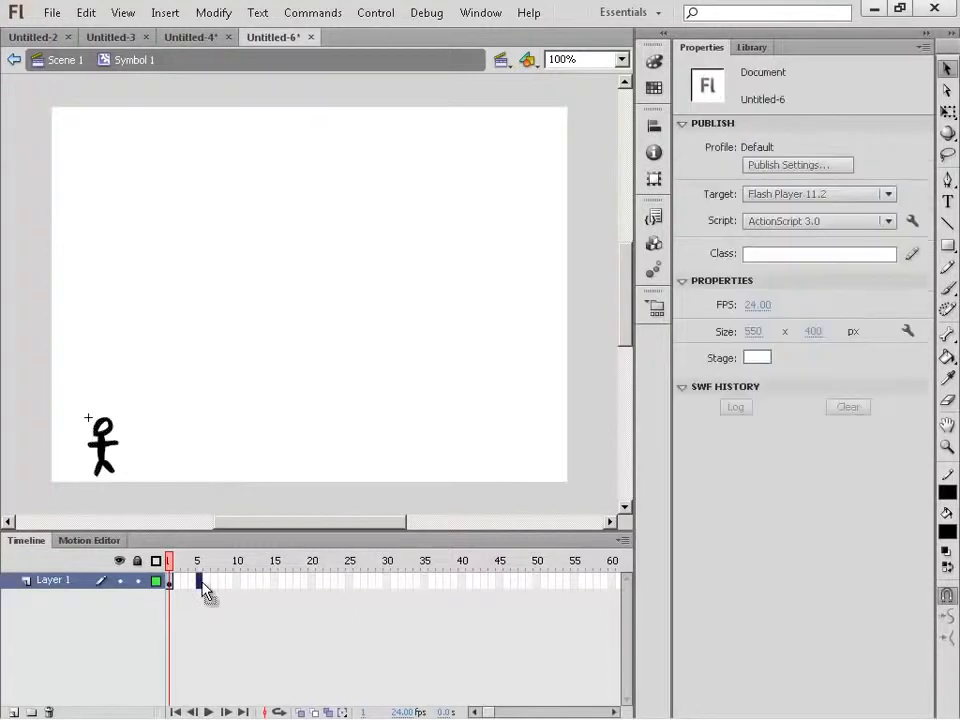
right_click(171, 583)
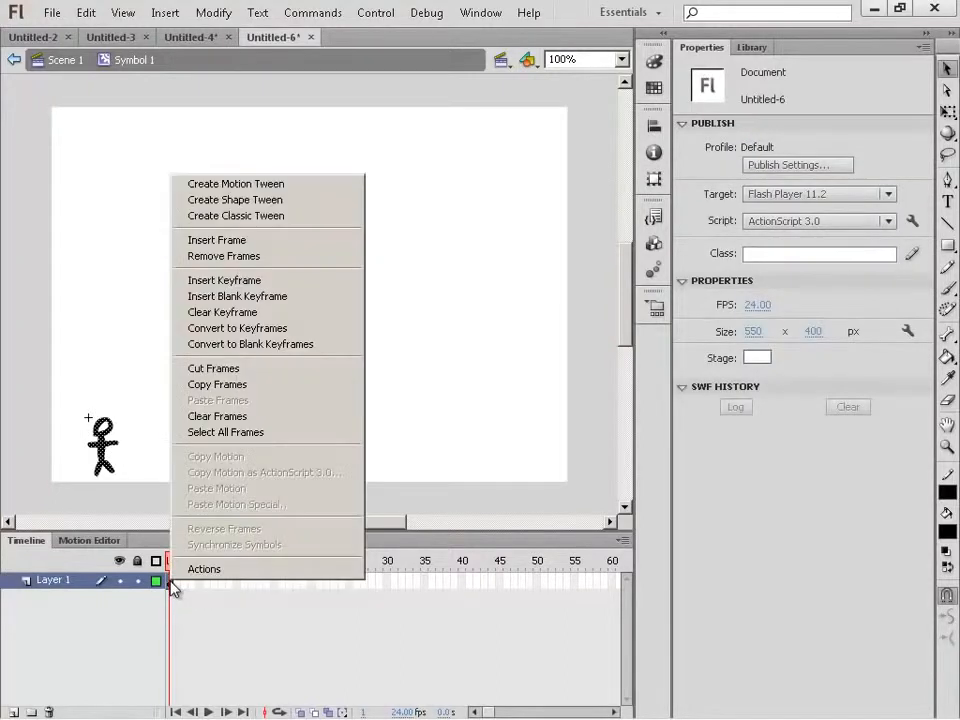
click(266, 216)
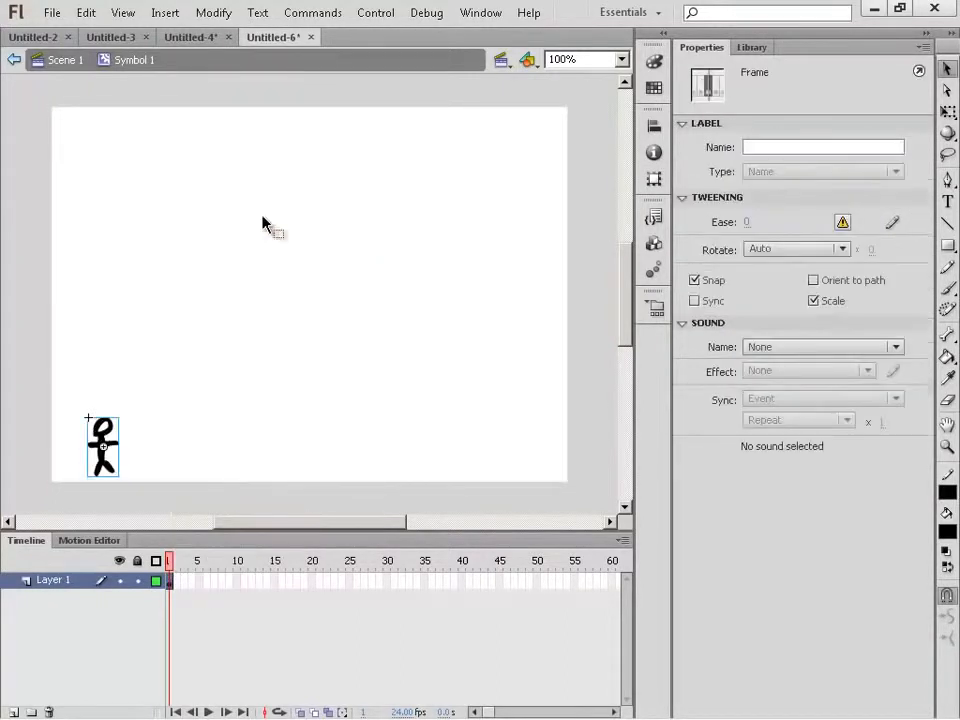
right_click(239, 584)
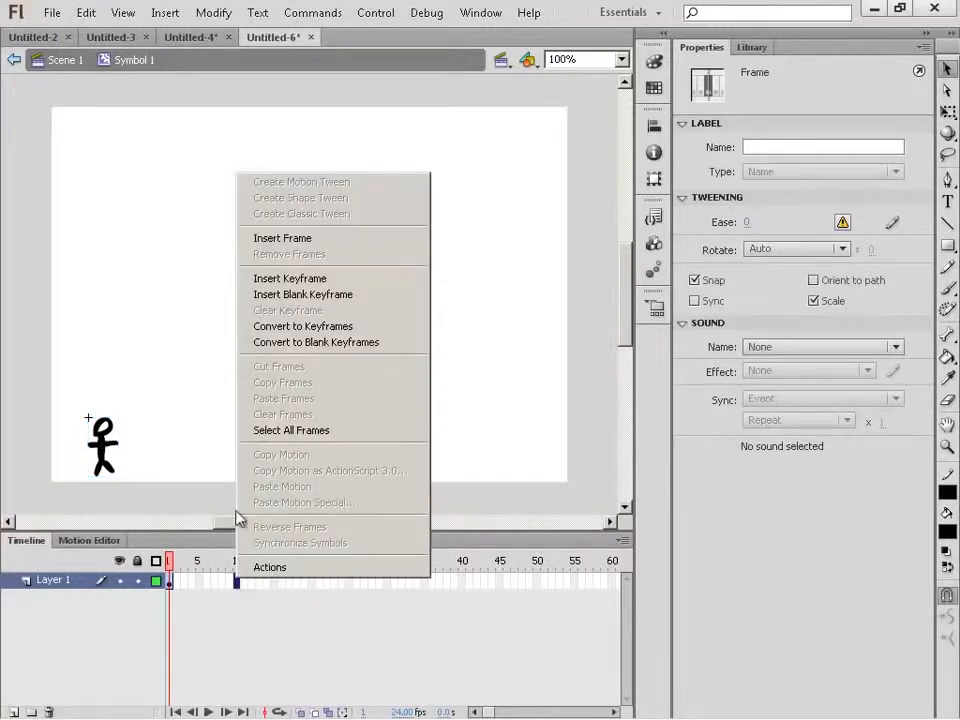
click(310, 279)
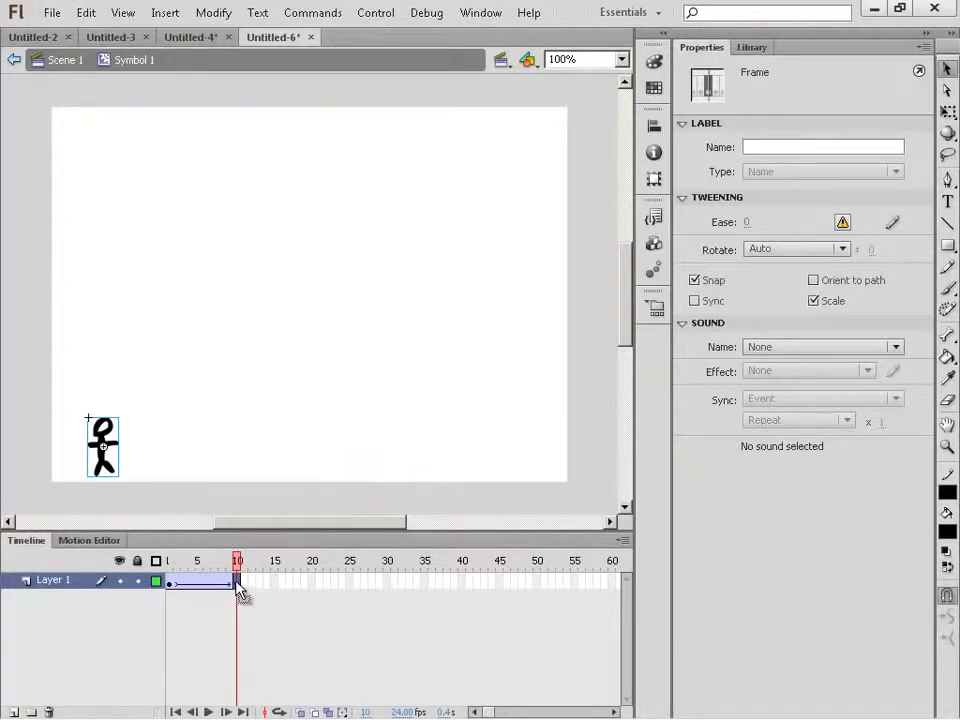
Set the symbol's classic tween to rotate CW once, and scrub through its frames up to frame 10
click(170, 590)
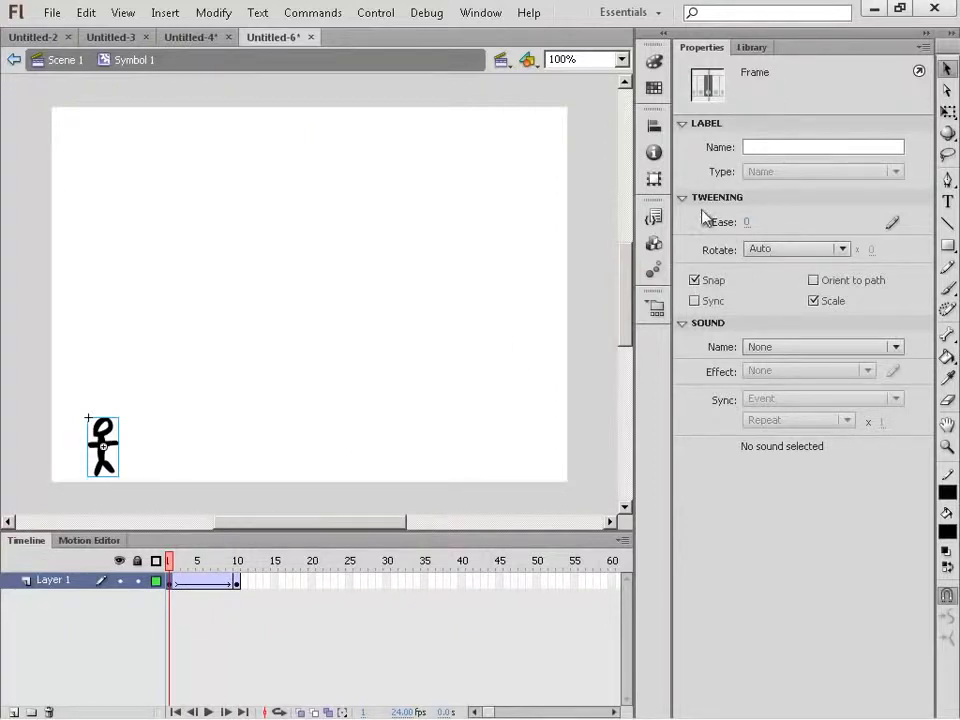
click(767, 250)
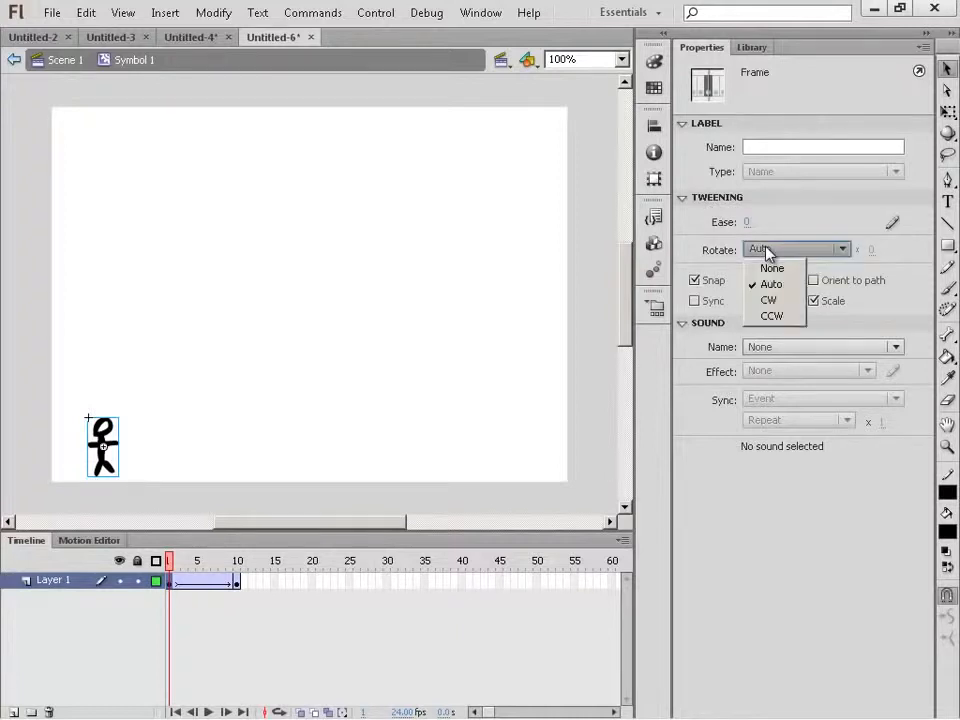
click(786, 302)
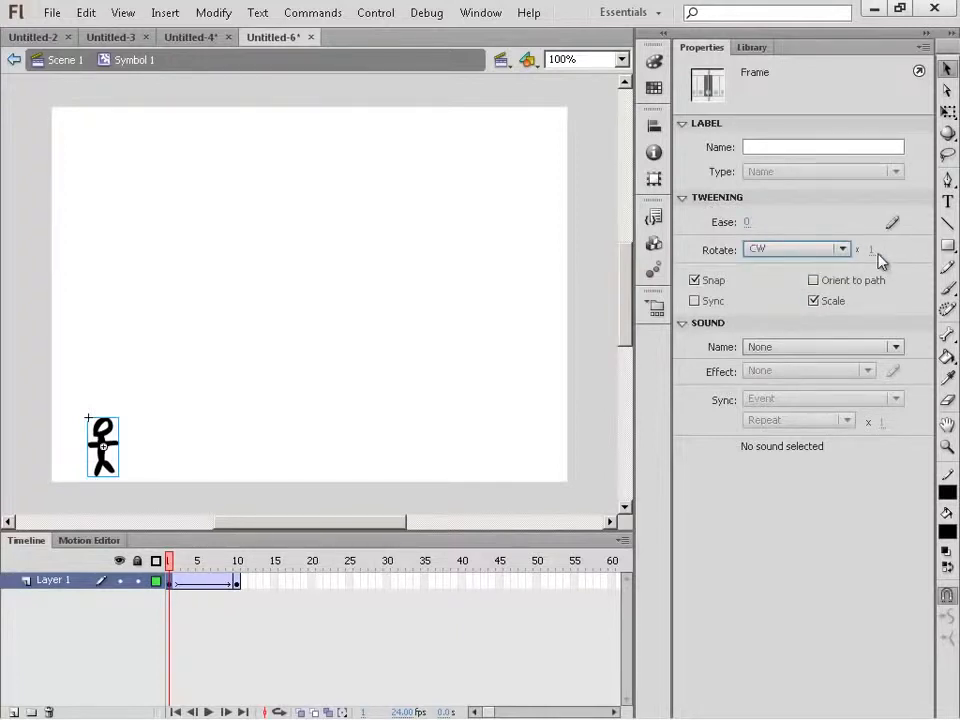
click(184, 585)
drag(199, 580, 238, 585)
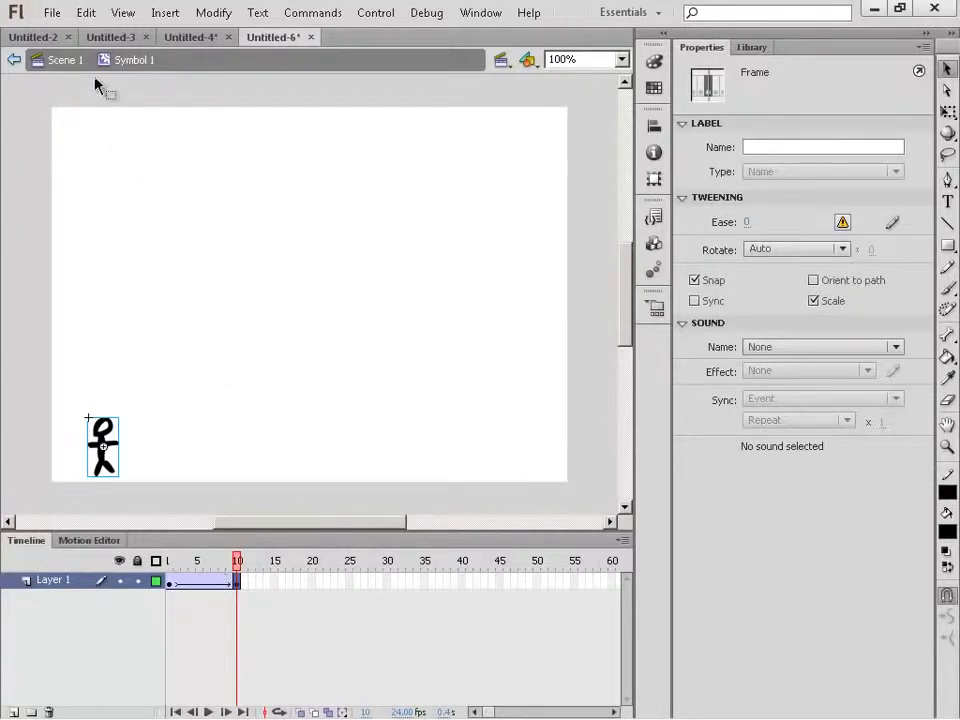
Return to Scene 1 and test the movie to preview the figure's spin, closing the preview when done
click(60, 60)
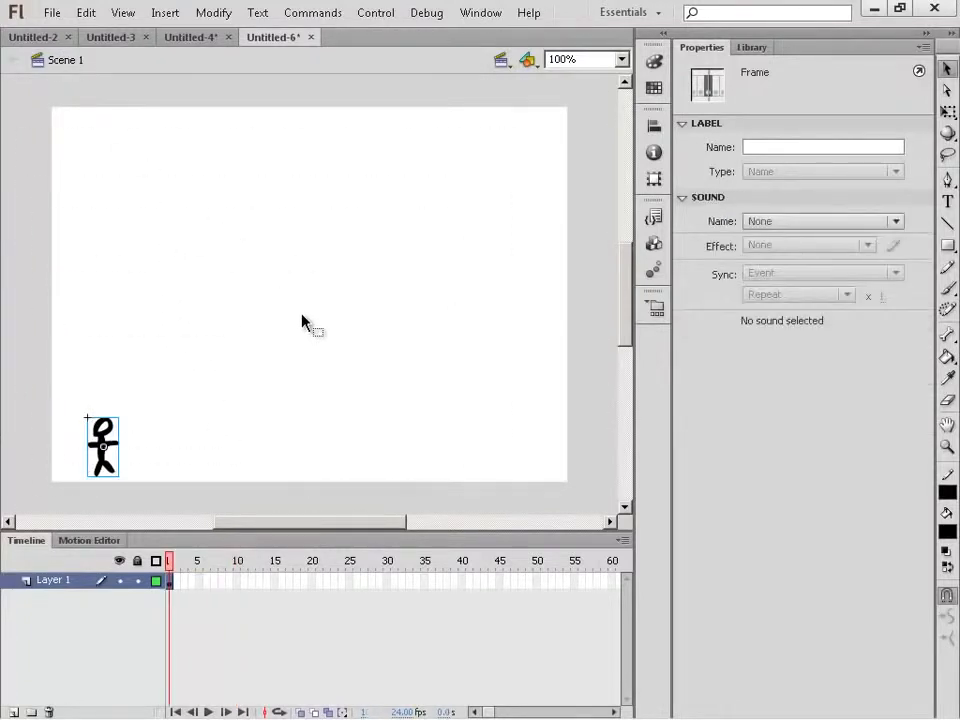
key(ctrl+Return)
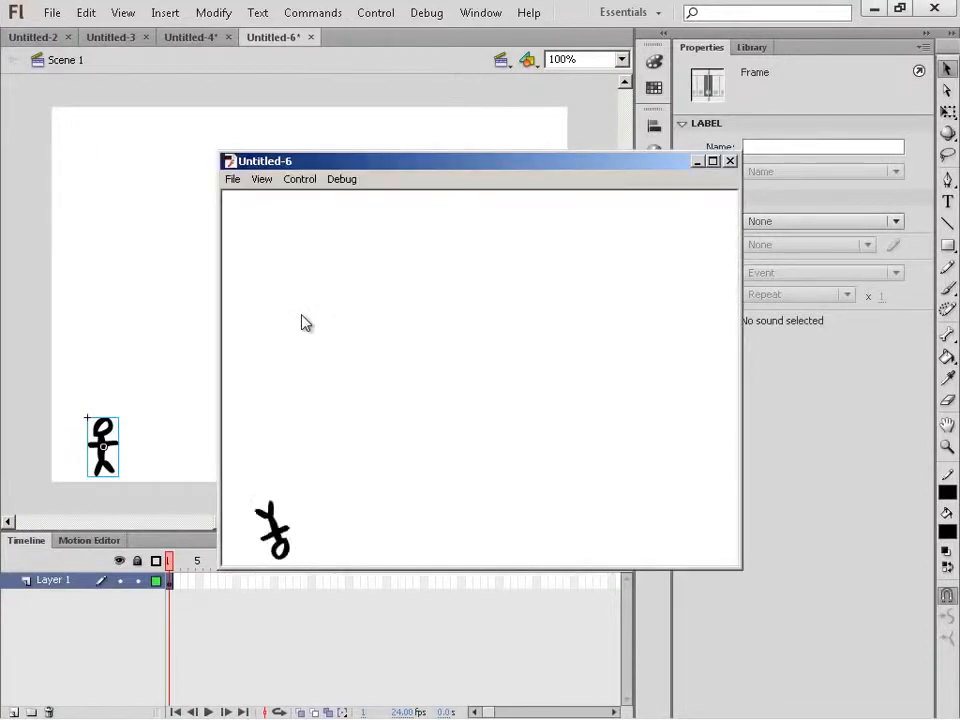
click(731, 161)
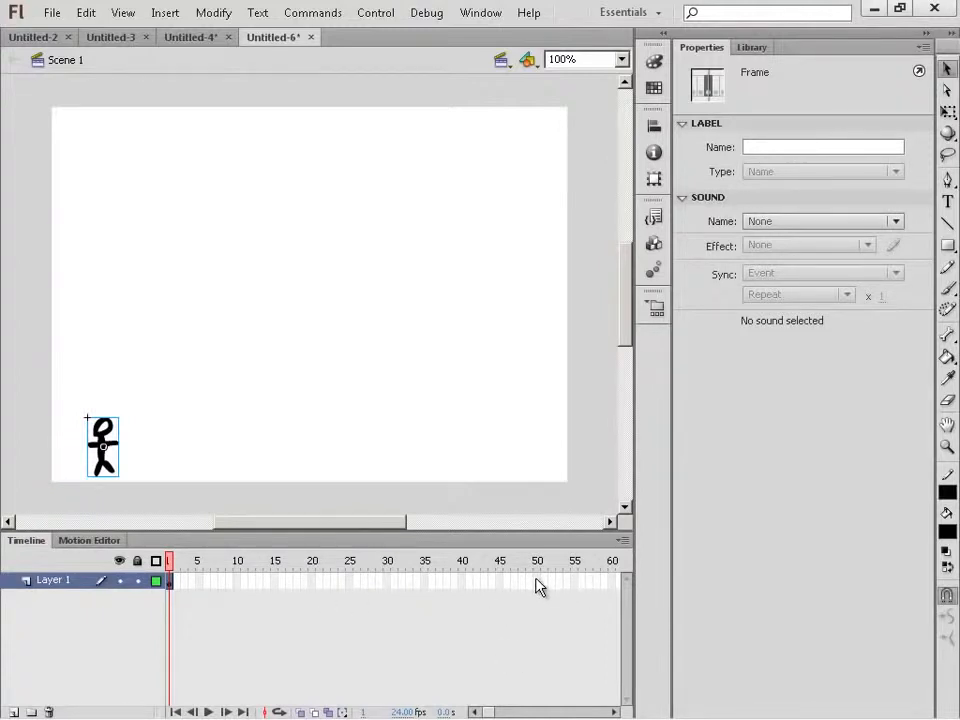
On the main timeline of Scene 1, create a classic tween on frame 1 and insert a keyframe at frame 50
right_click(173, 582)
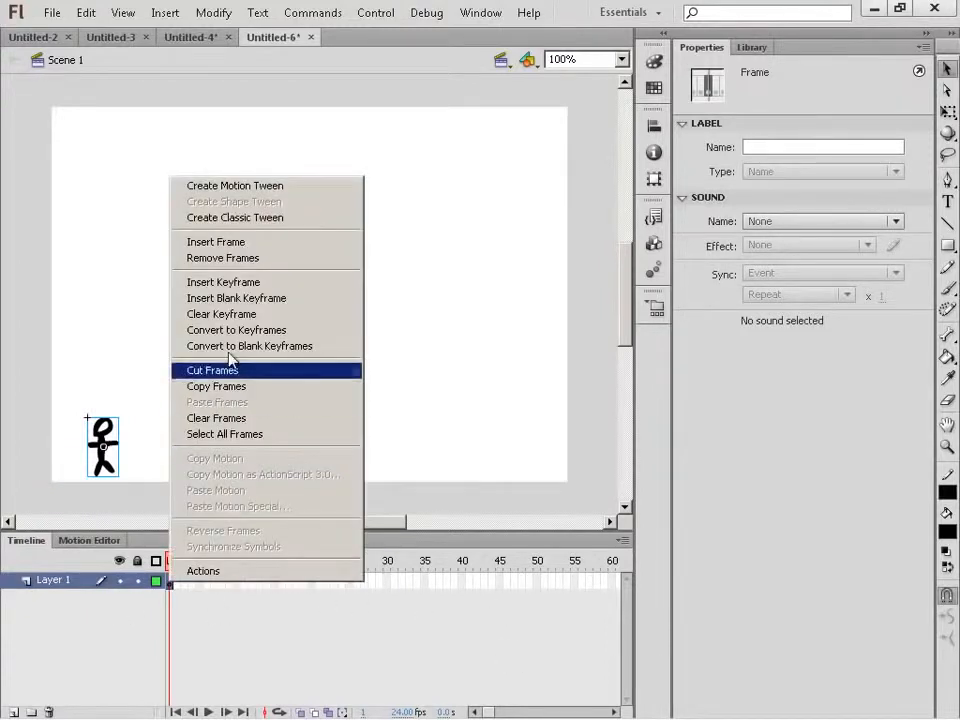
click(264, 232)
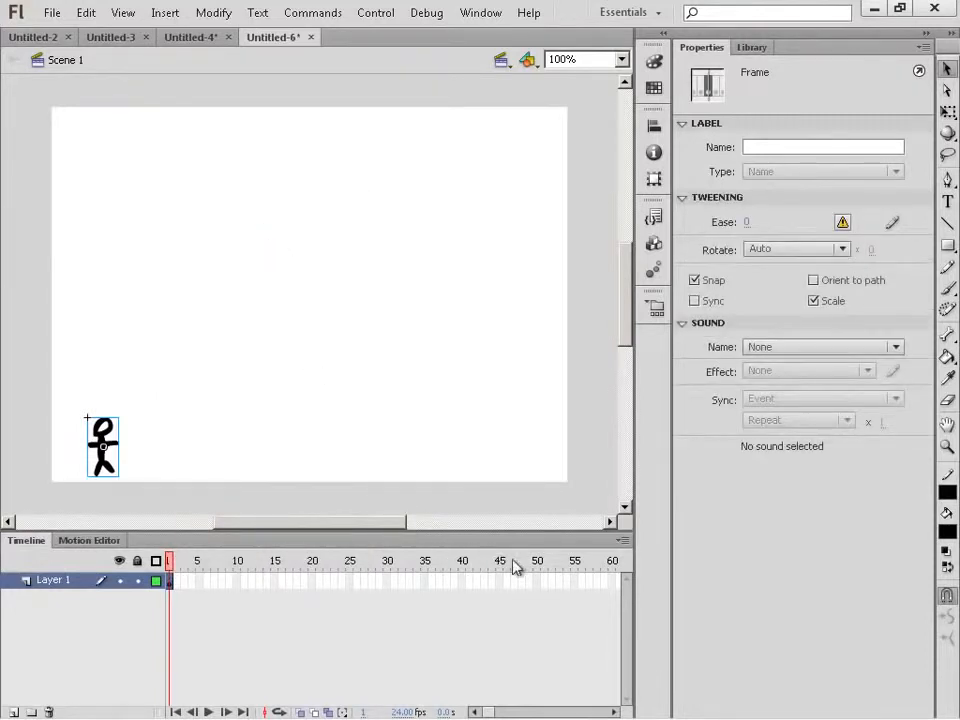
right_click(538, 582)
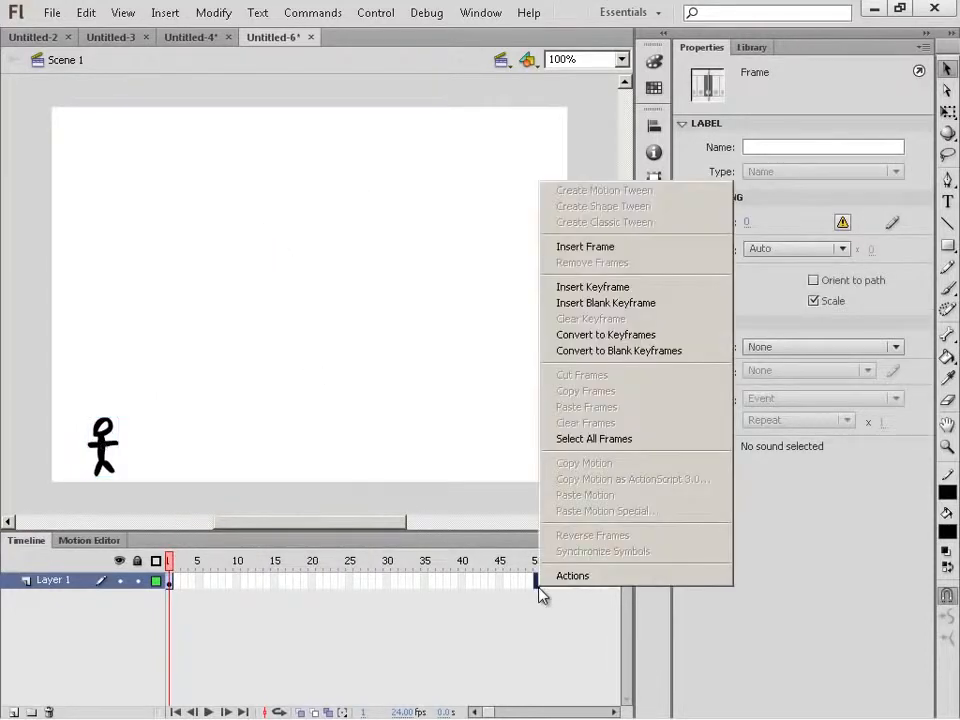
click(585, 288)
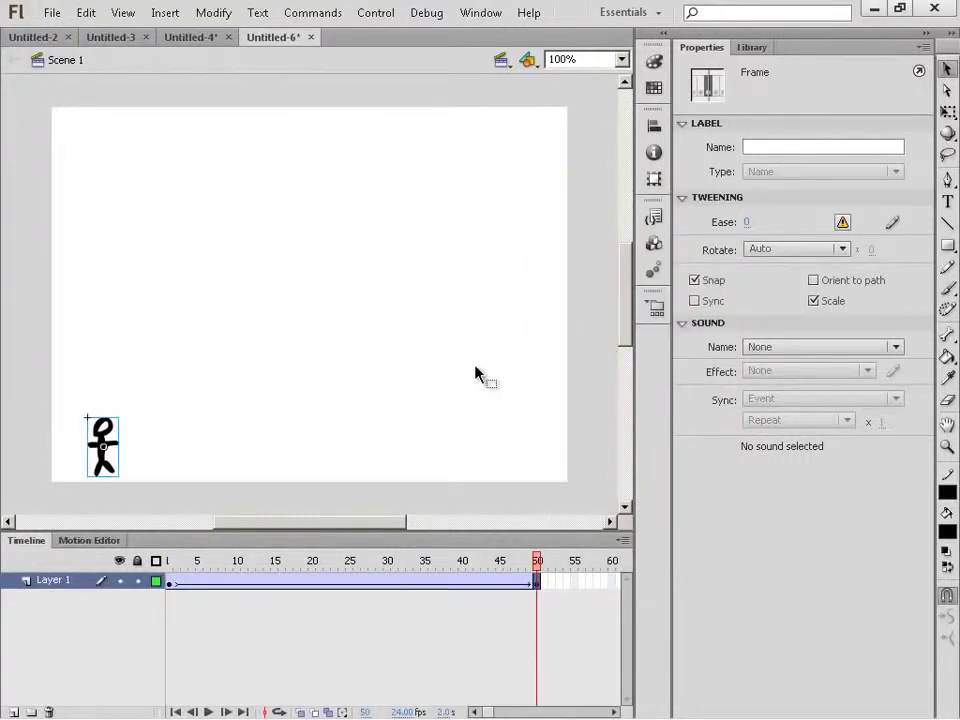
At frame 50, move the stick figure horizontally to the right by 200 px, to X 238.50
click(102, 462)
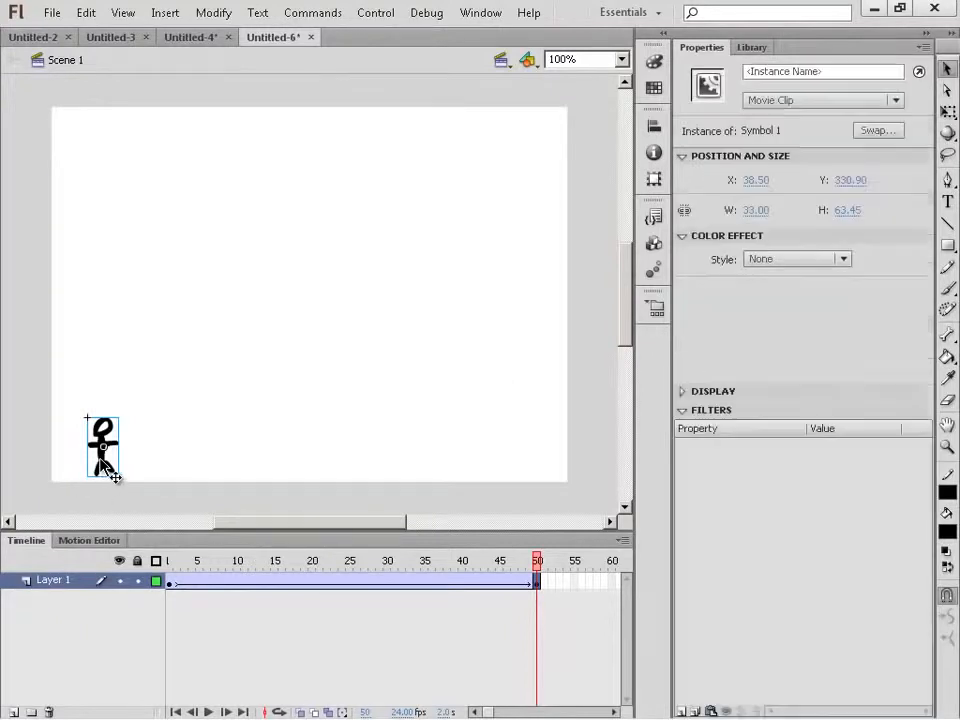
key(shift+Right)
key(shift+Right)
key(shift+Right)
key(shift+Right)
key(shift+Right)
key(shift+Right)
key(shift+Right)
key(shift+Right)
key(shift+Right)
key(shift+Right)
key(shift+Right)
key(shift+Right)
key(shift+Right)
key(shift+Right)
key(shift+Right)
key(shift+Right)
key(shift+Right)
key(shift+Right)
key(shift+Right)
key(shift+Right)
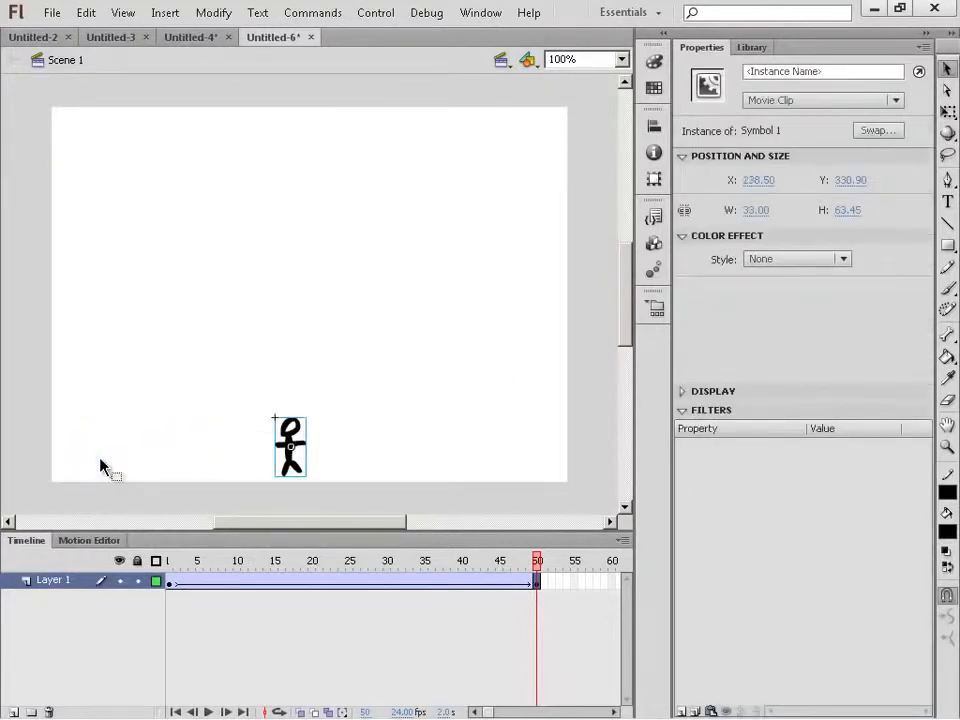
key(alt+Tab)
key(alt+Tab)
key(alt+Tab)
key(alt+Tab)
key(alt+Tab)
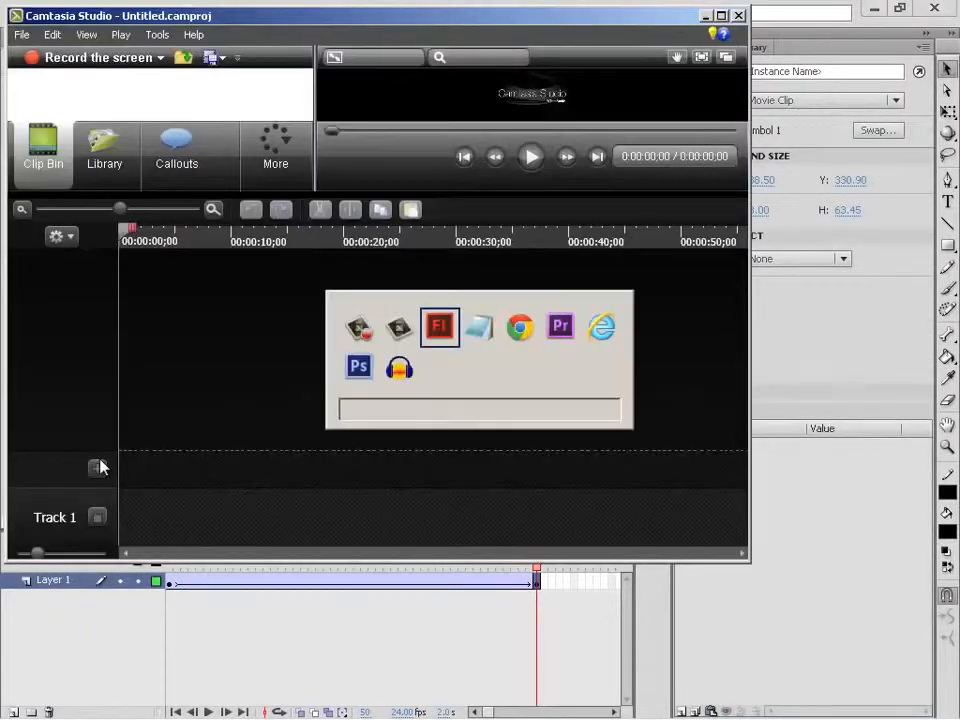
key(alt+Tab)
key(alt+Tab)
key(alt+Tab)
key(alt+Tab)
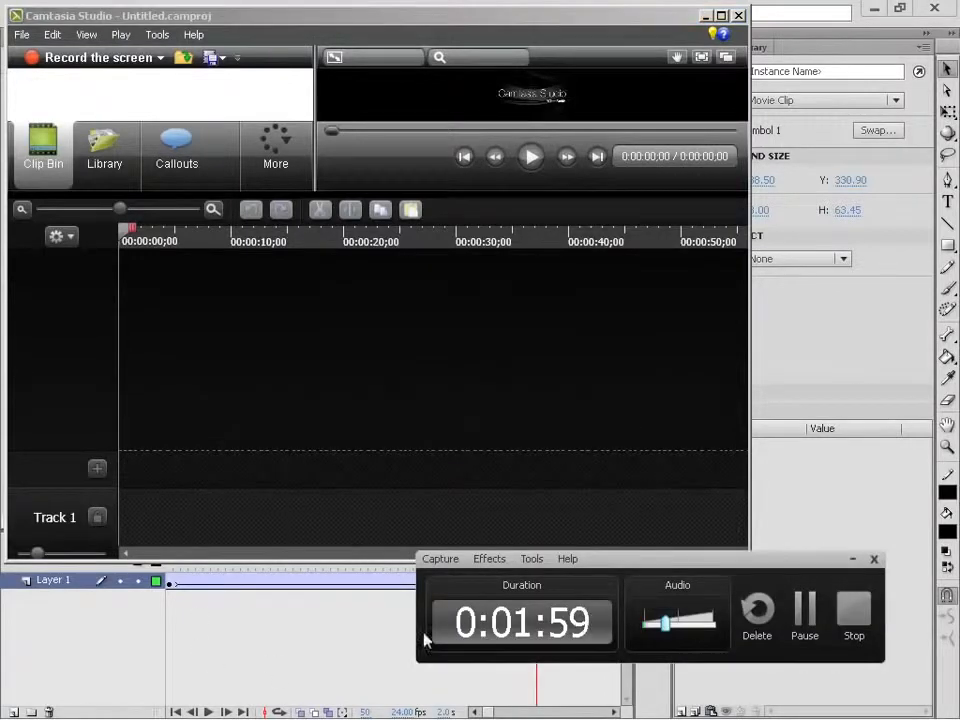
click(818, 638)
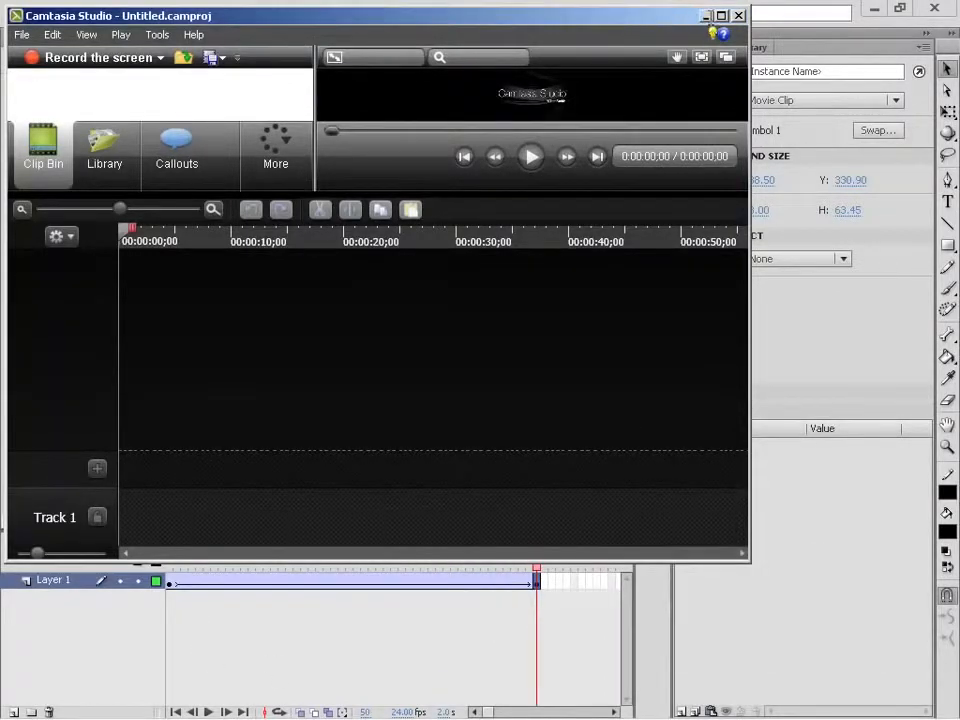
click(707, 15)
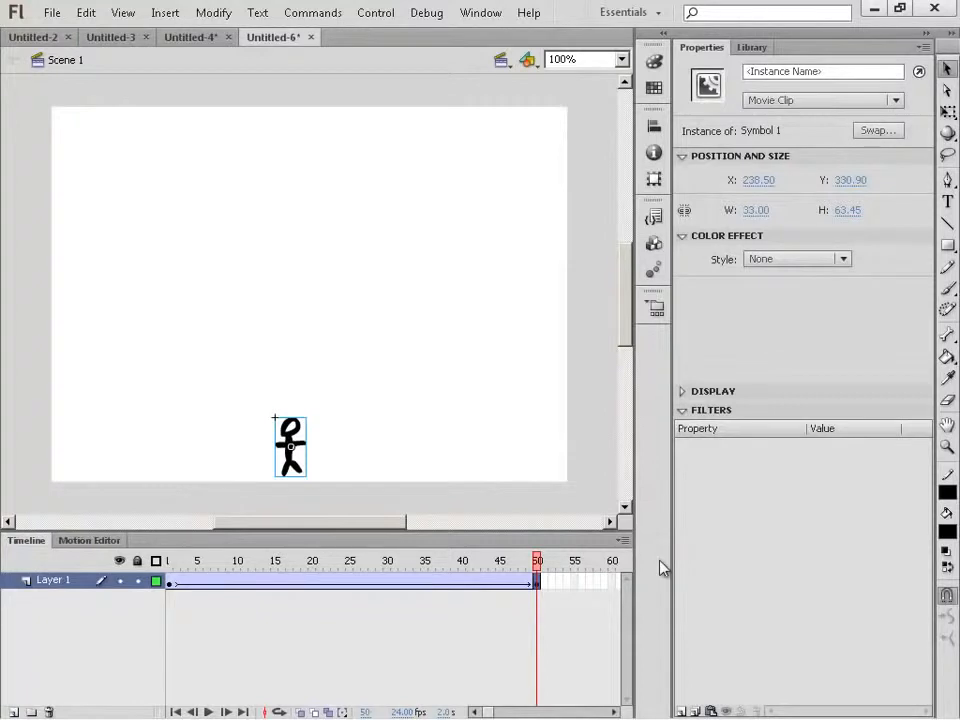
Test the movie to preview the figure travelling across the stage, and close the preview
key(ctrl+Return)
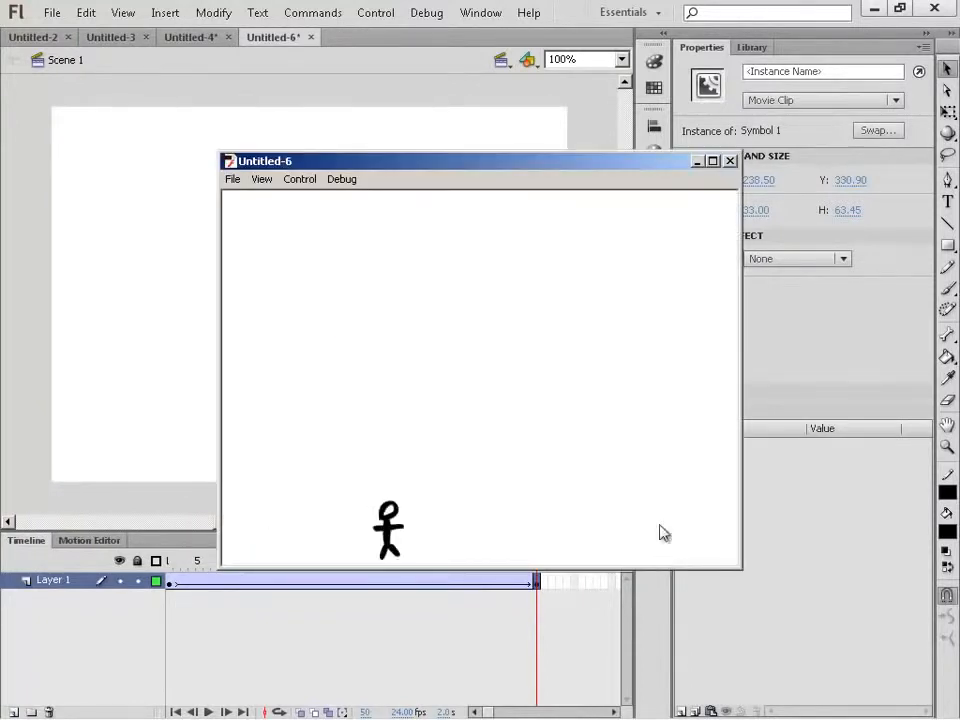
click(730, 161)
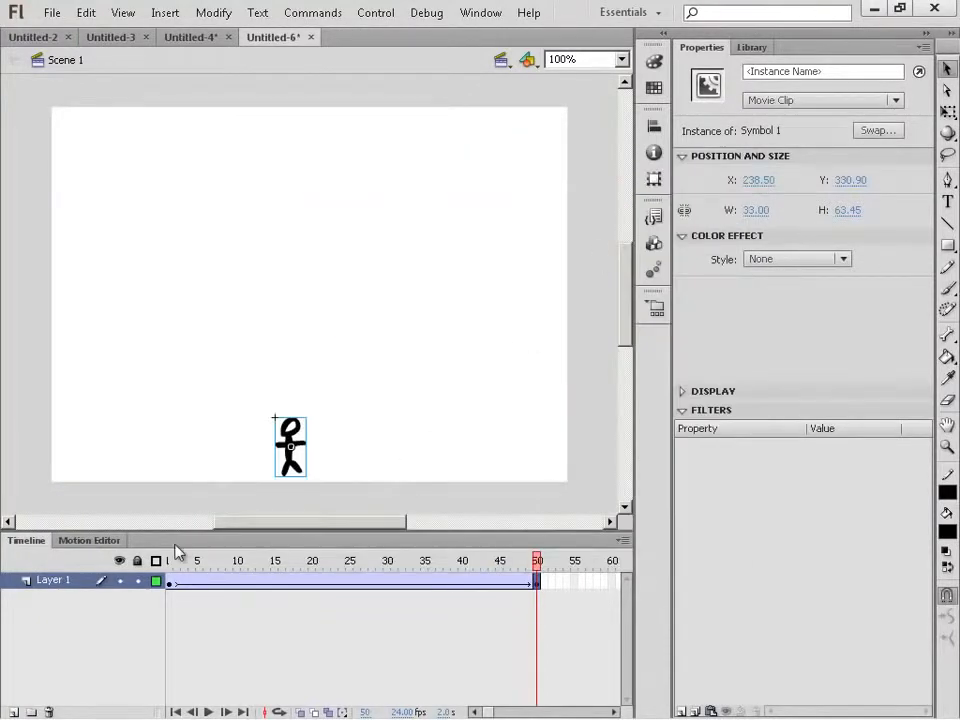
Remove the tween from the frame 50 keyframe and insert a keyframe at frame 60 on Layer 1
right_click(545, 580)
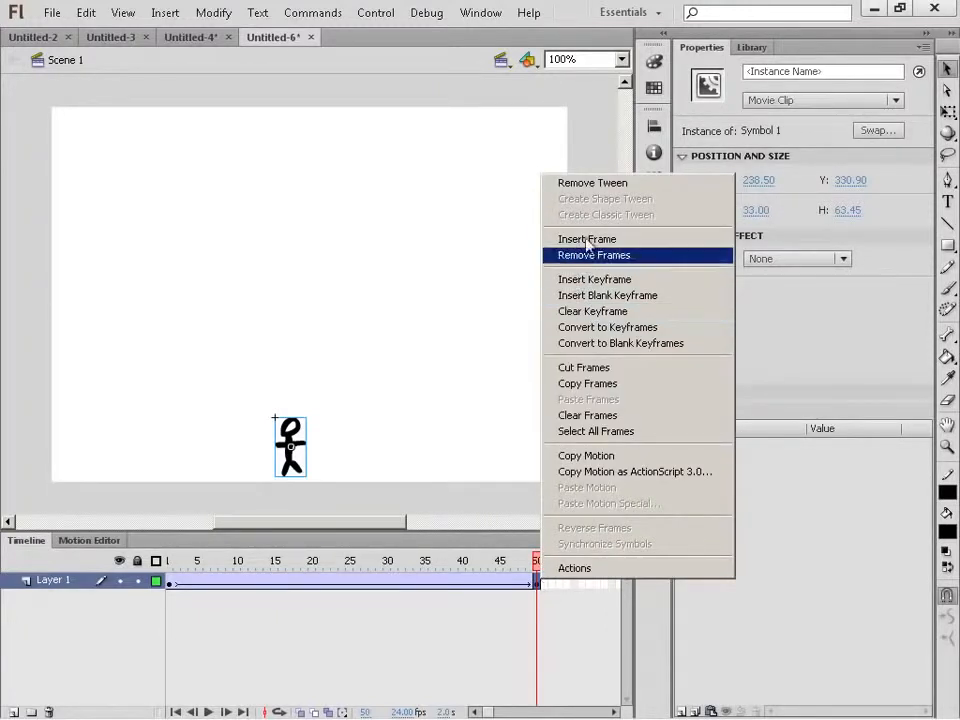
click(577, 188)
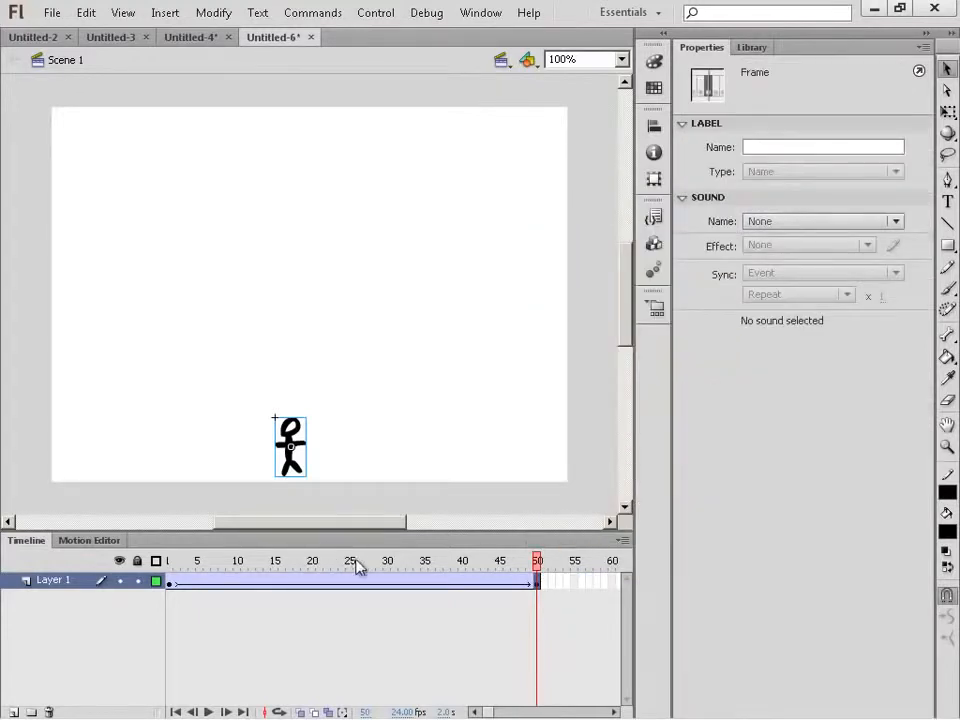
click(559, 581)
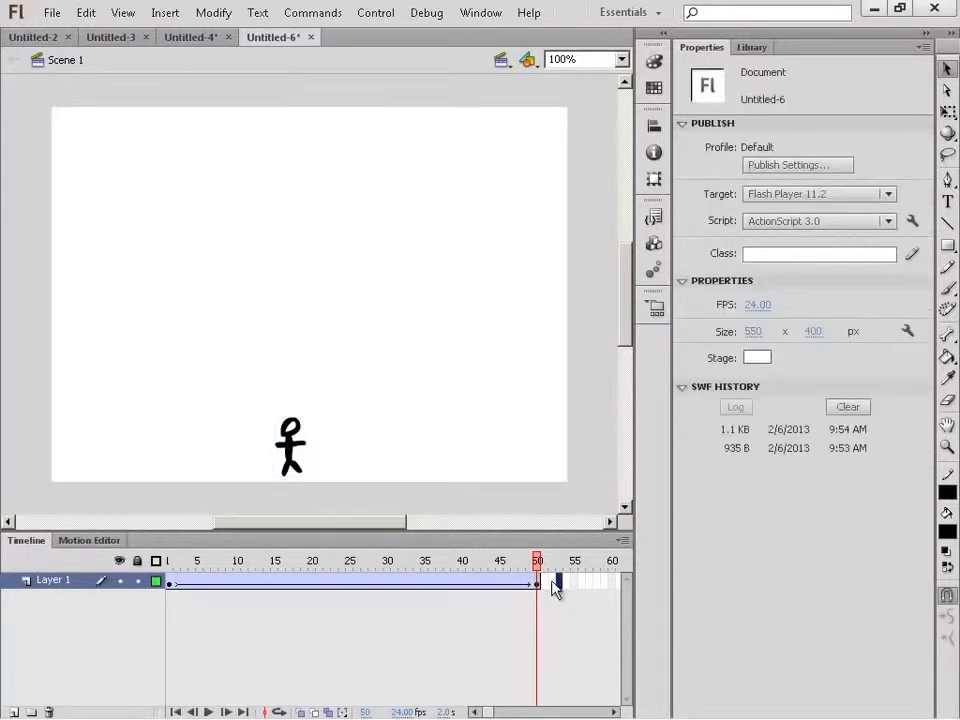
right_click(610, 582)
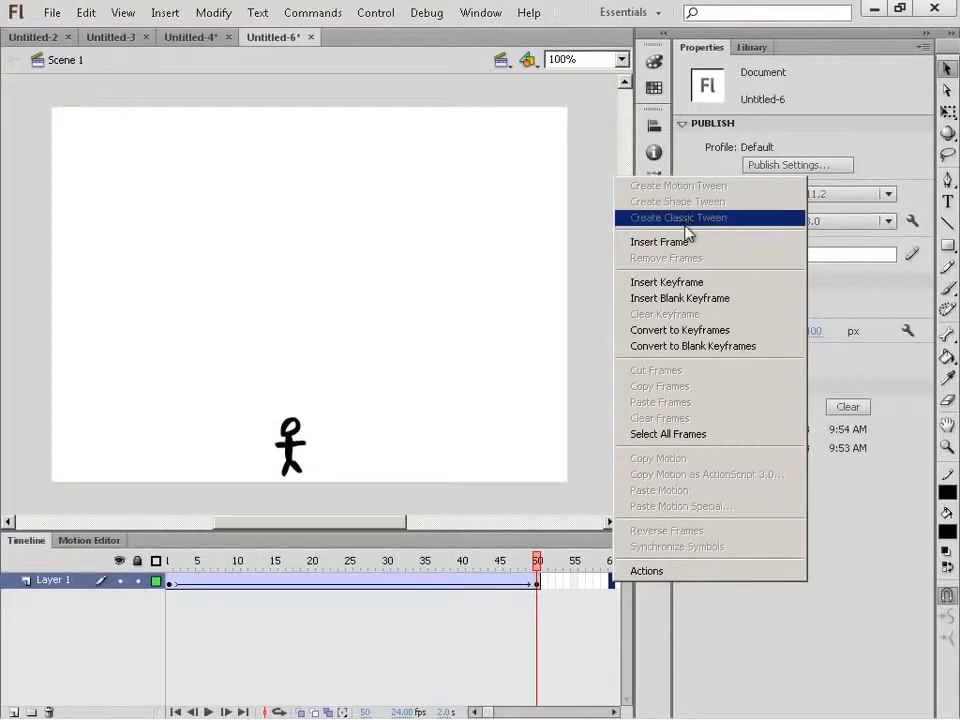
click(683, 282)
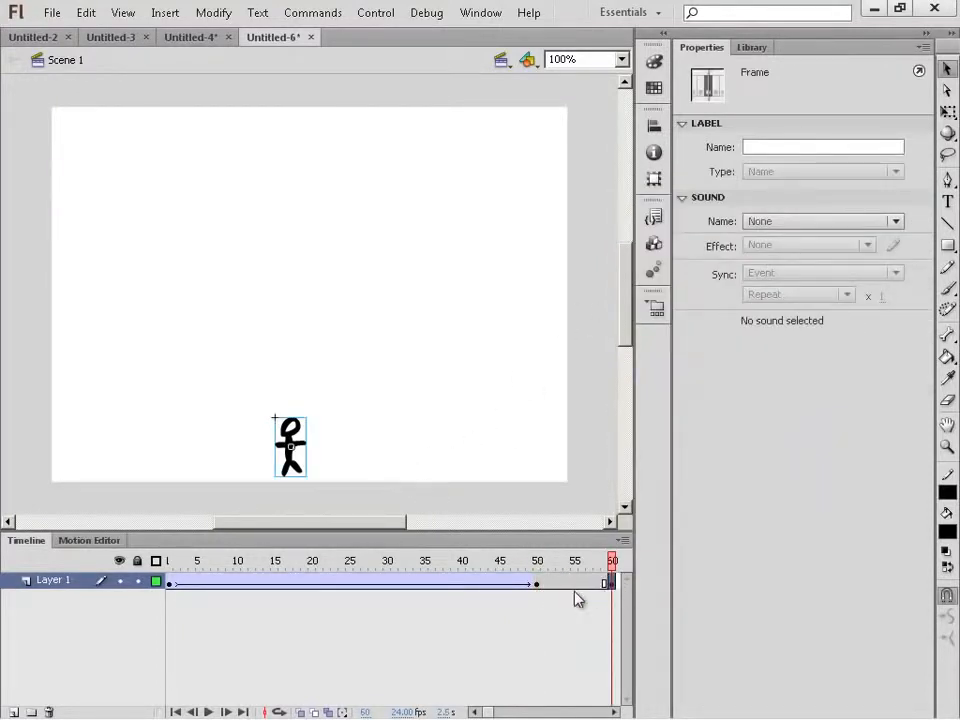
Test the movie to preview the spinning figure's hold after frame 50, and close the preview
key(ctrl+Return)
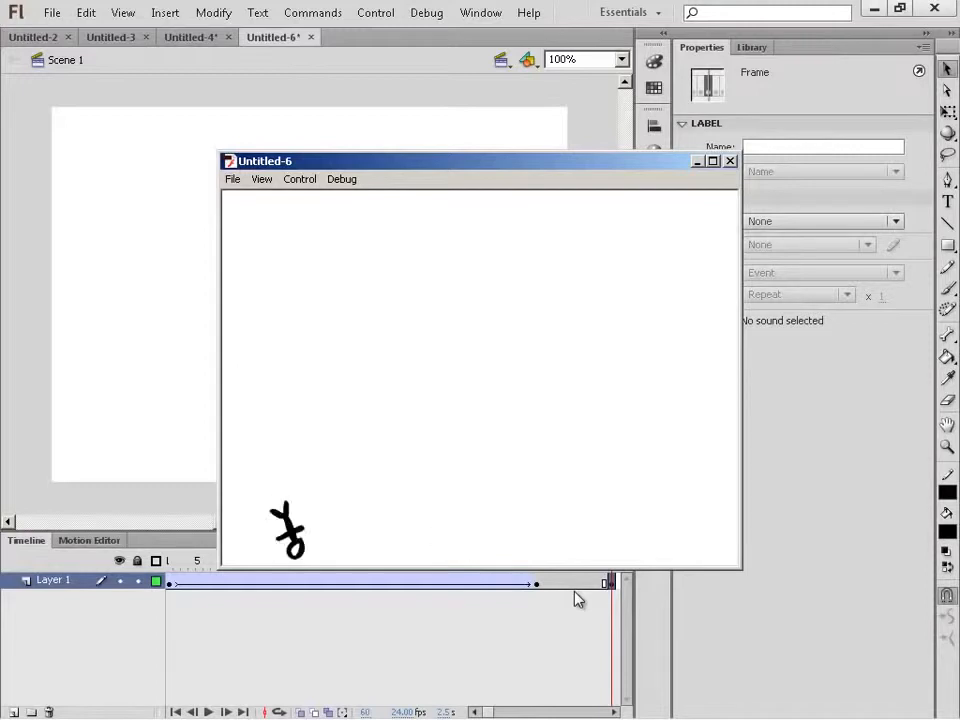
click(730, 161)
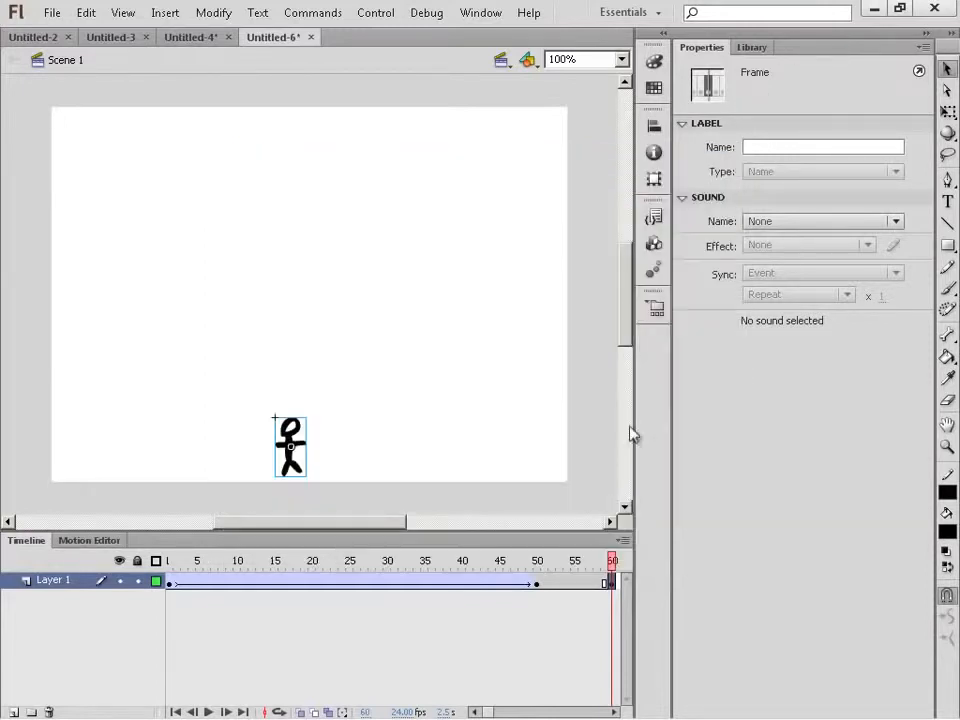
Insert frames between the frame 50 and frame 60 keyframes so the last keyframe moves out to frame 72
click(567, 582)
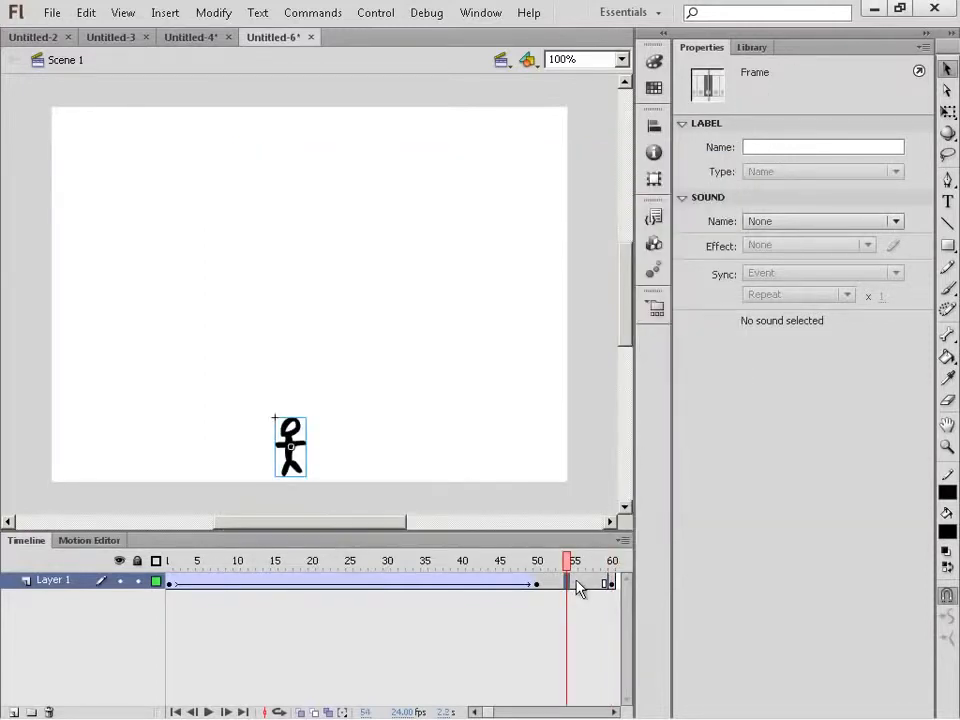
key(F5)
key(F5)
key(F5)
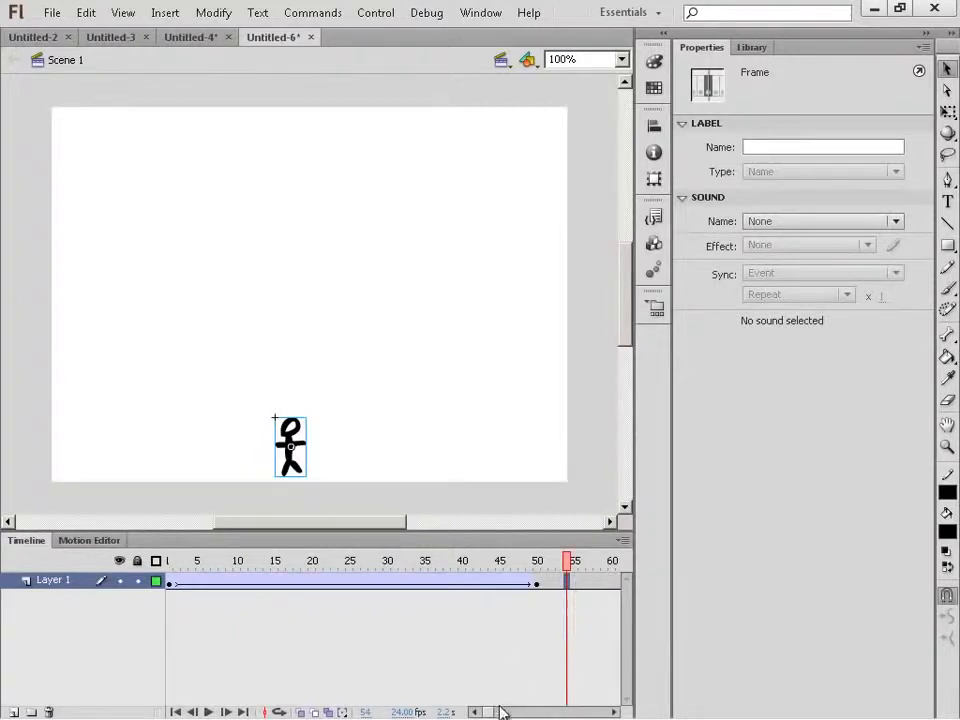
drag(488, 710, 496, 713)
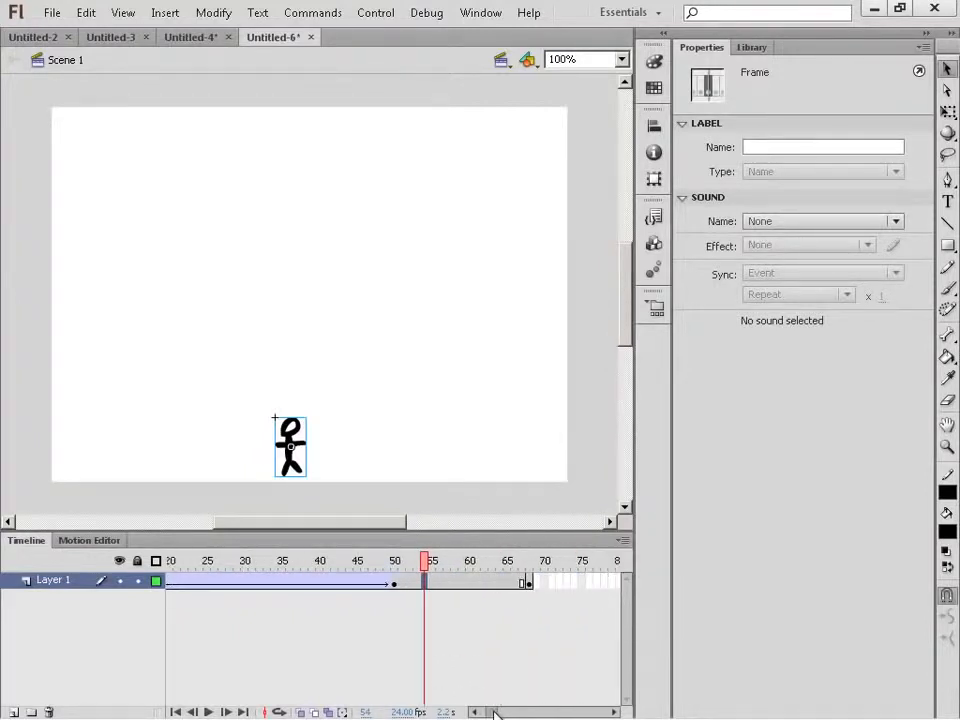
click(494, 580)
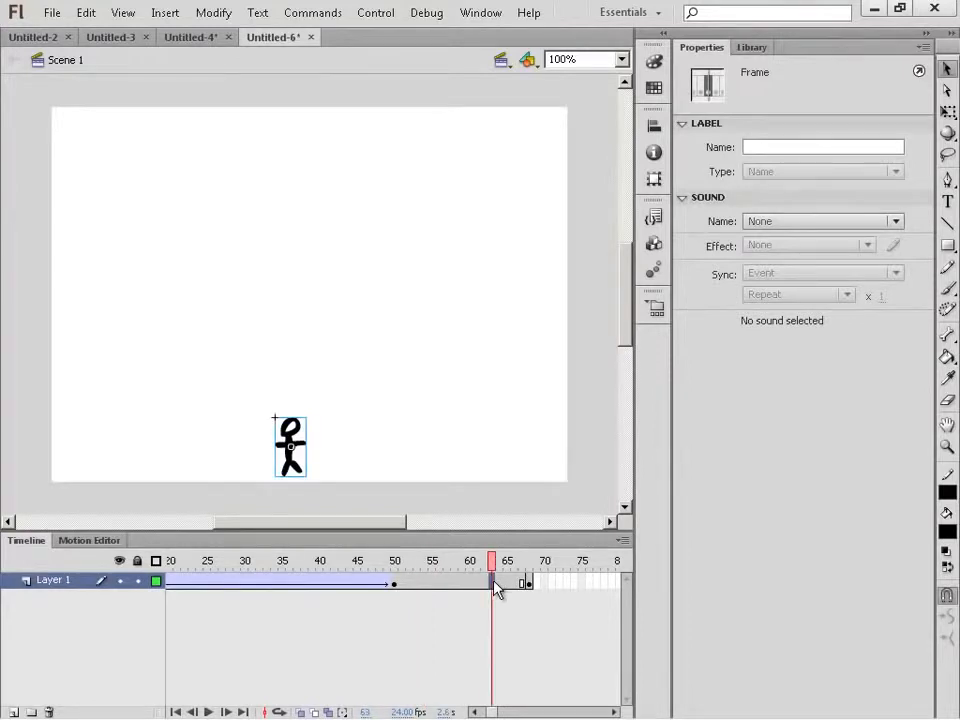
key(F5)
key(F5)
key(F5)
key(F5)
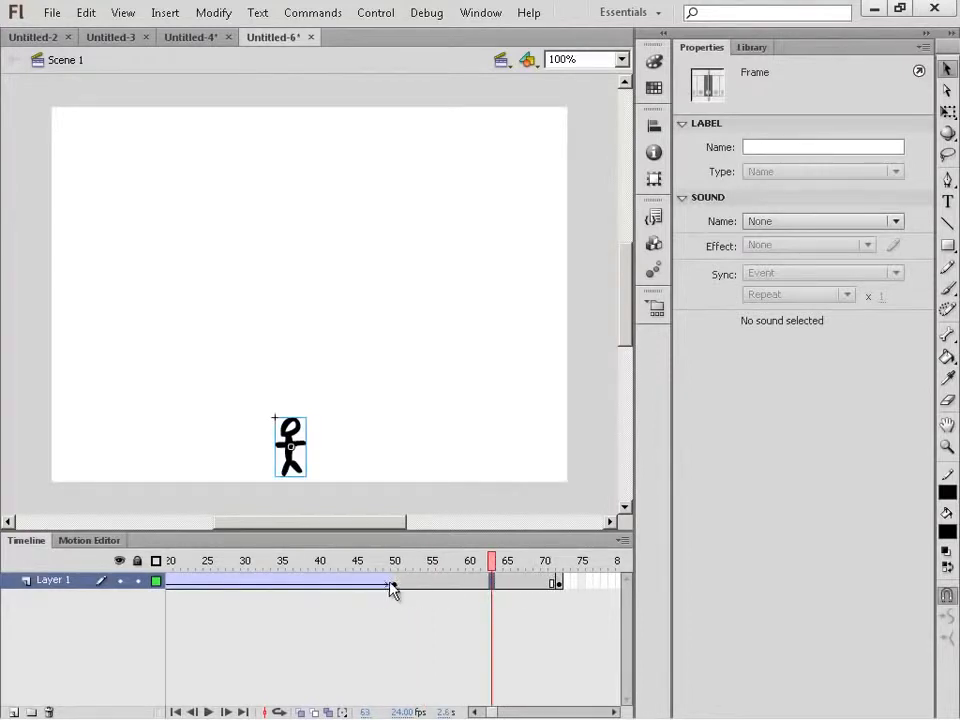
Check the held frames after frame 50, test the movie to preview the longer hold, and close the preview
click(399, 585)
click(439, 582)
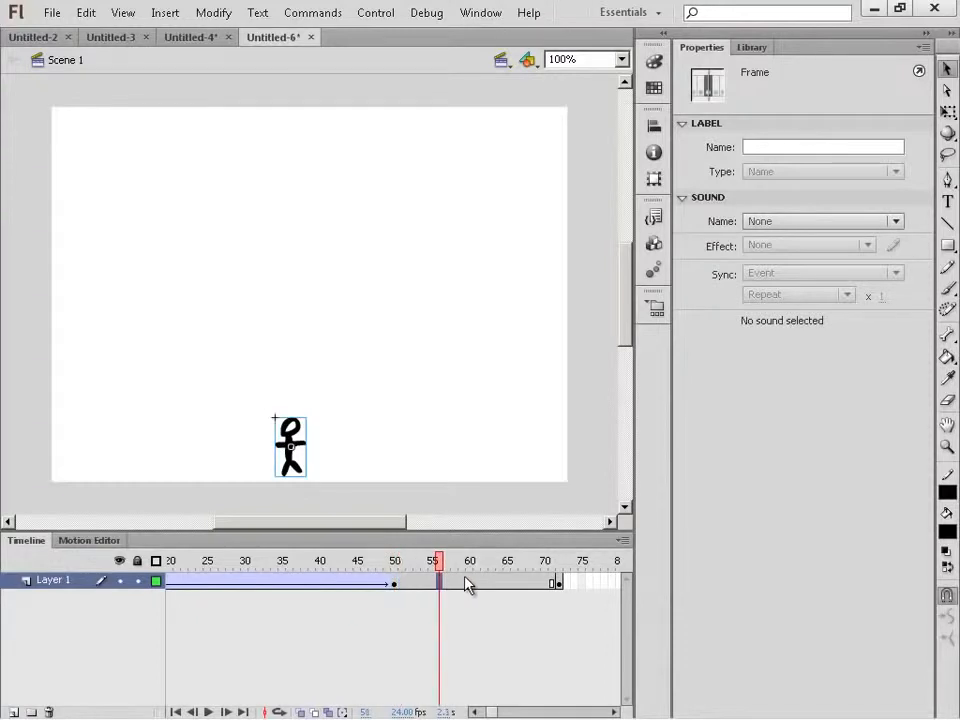
click(470, 582)
drag(500, 582, 509, 582)
click(530, 582)
key(ctrl+Return)
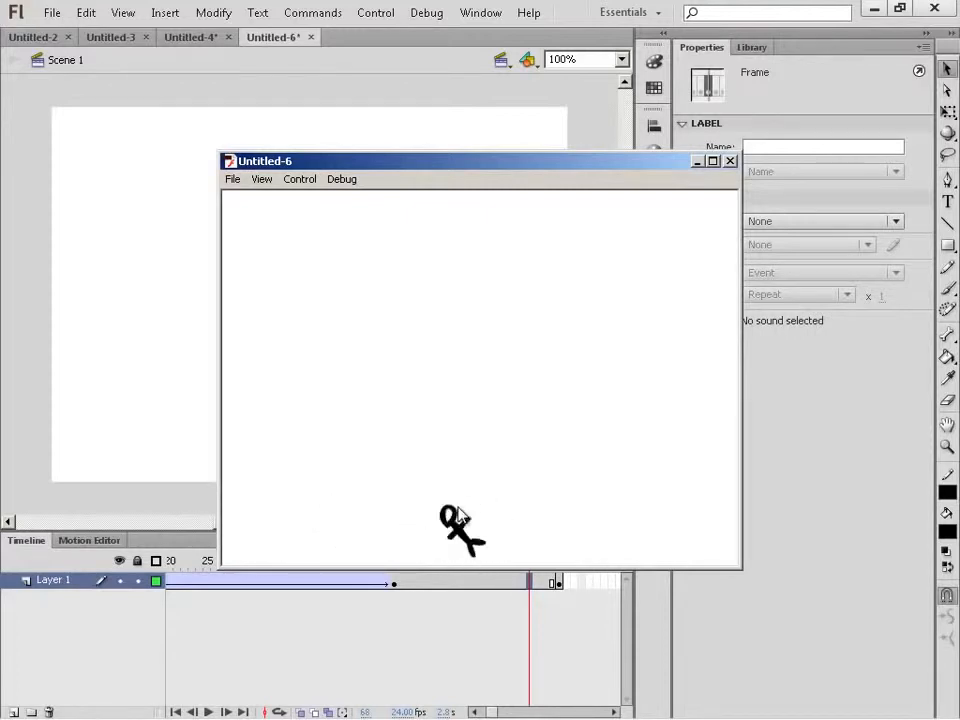
click(730, 161)
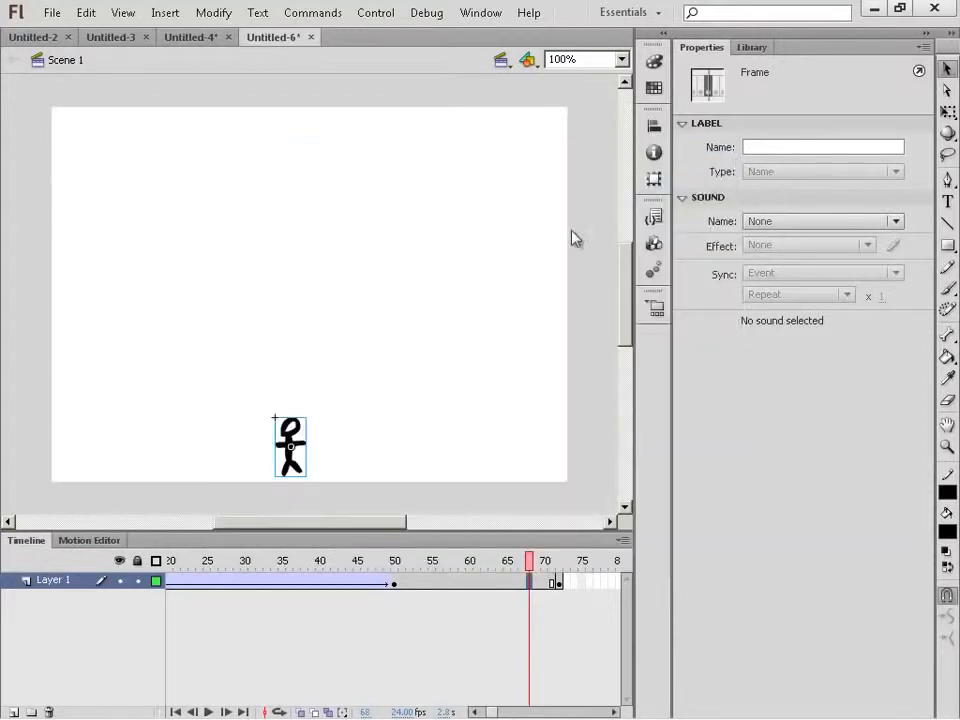
Rename Layer 1 as dude
double_click(58, 581)
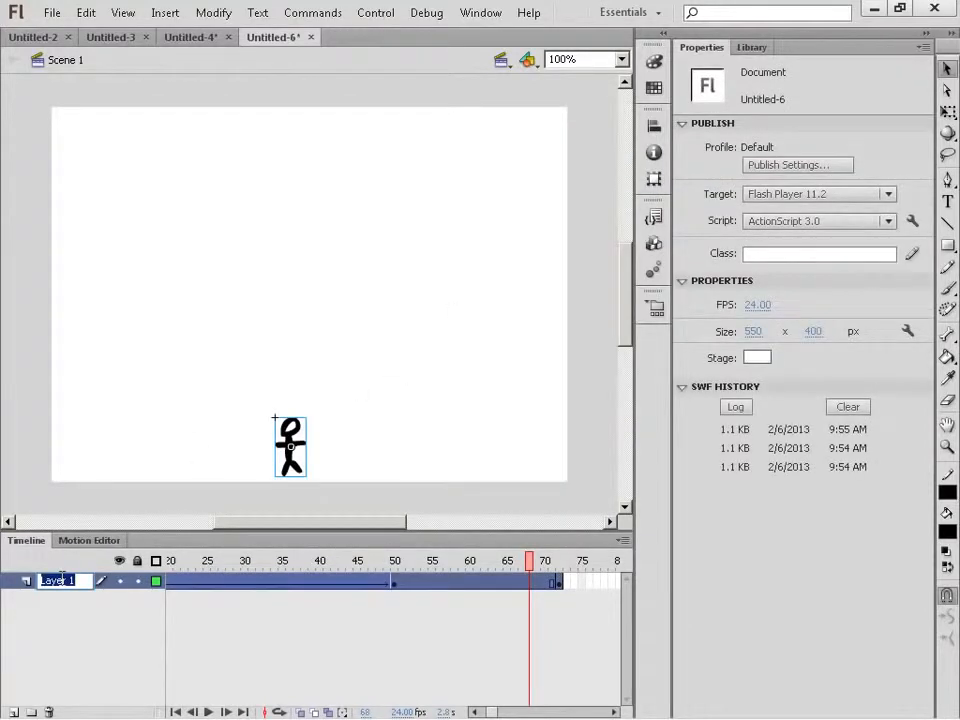
text(dude)
key(Return)
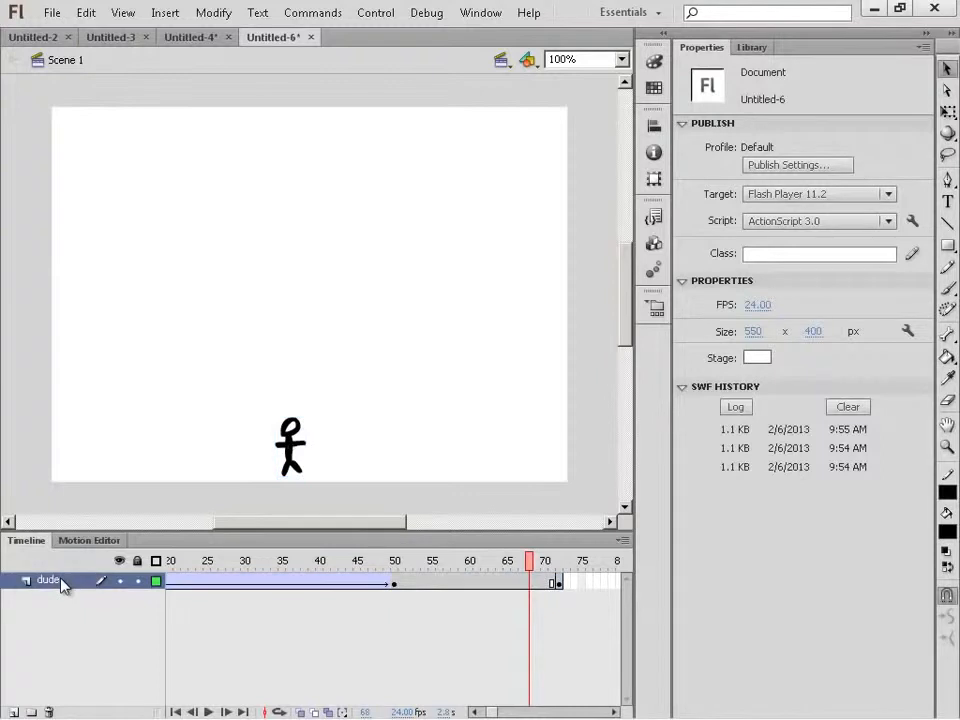
Examine the keyframes at frames 50 and 72 and the nested tween inside the stick figure's Symbol 1, and return to Scene 1
click(396, 586)
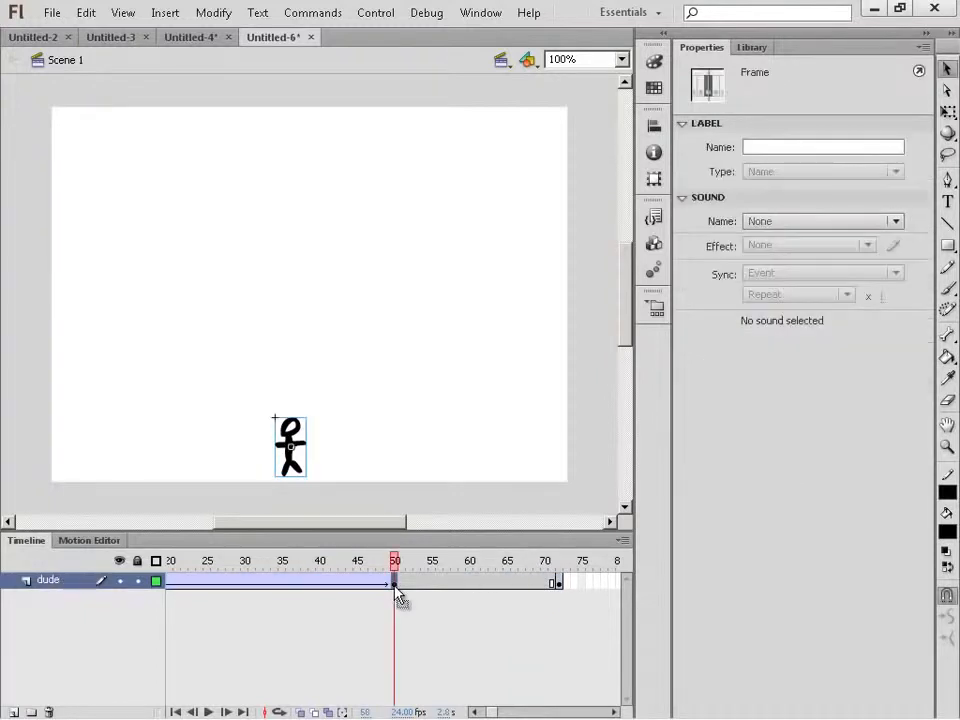
click(415, 385)
click(298, 450)
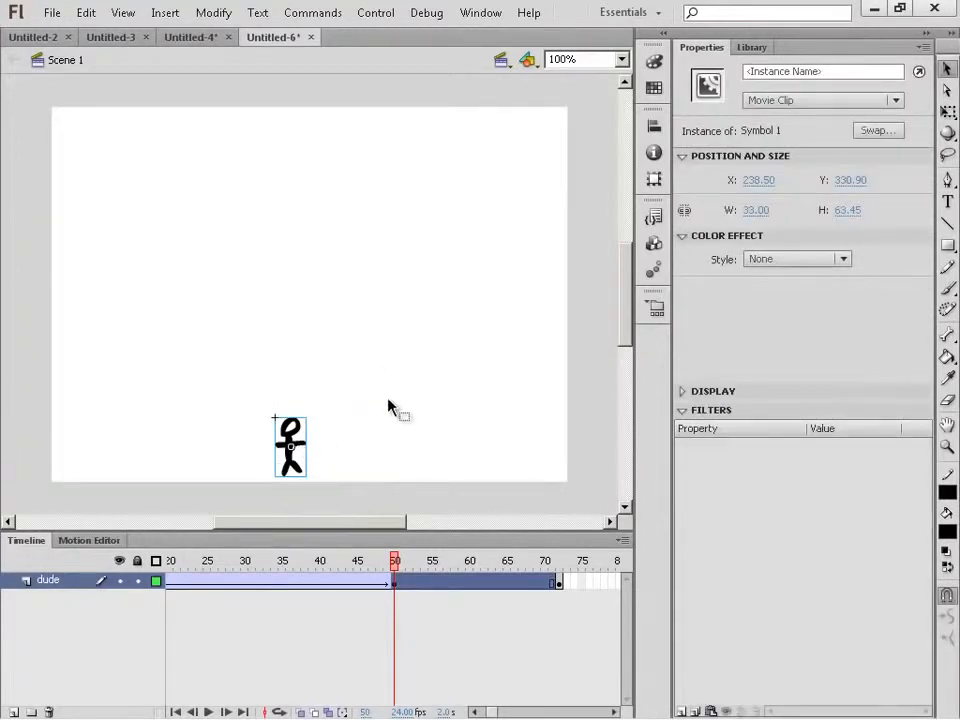
click(414, 581)
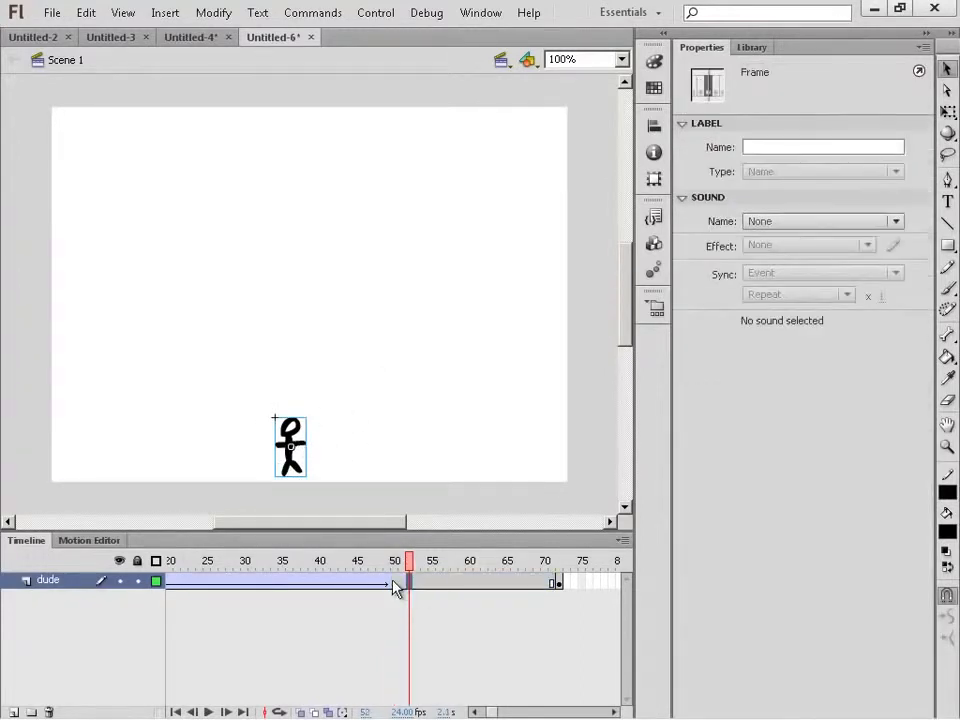
click(394, 581)
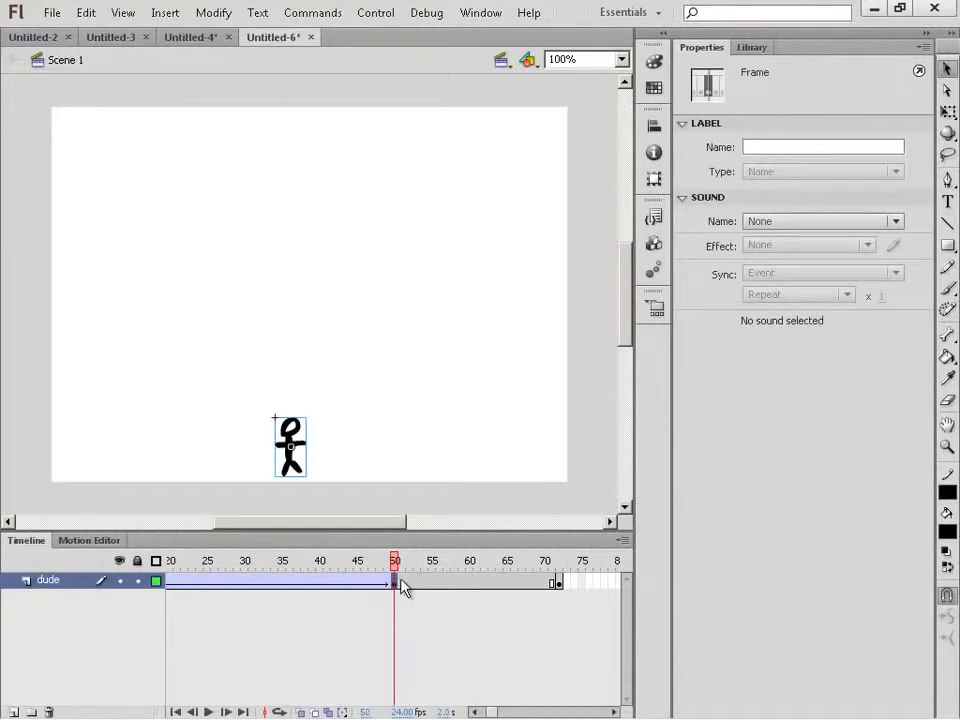
click(558, 582)
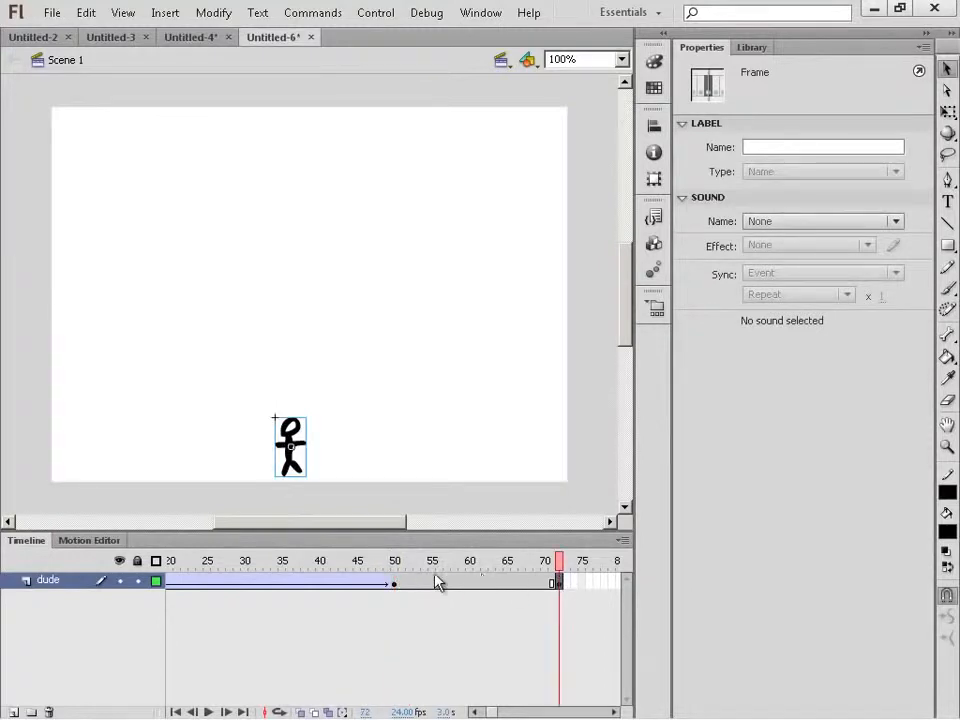
click(398, 586)
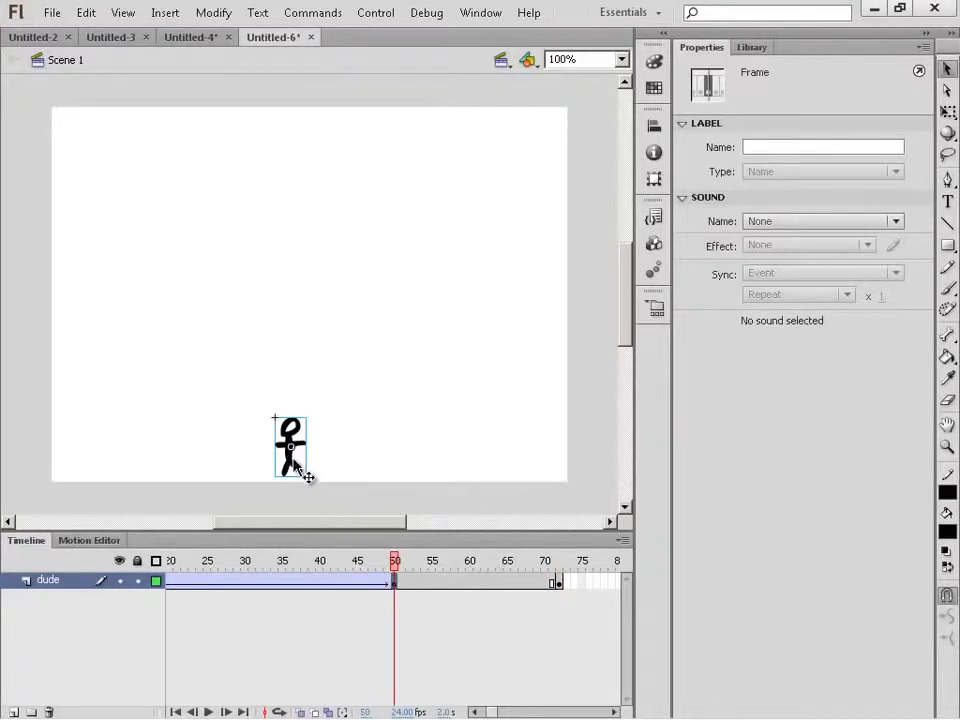
click(337, 461)
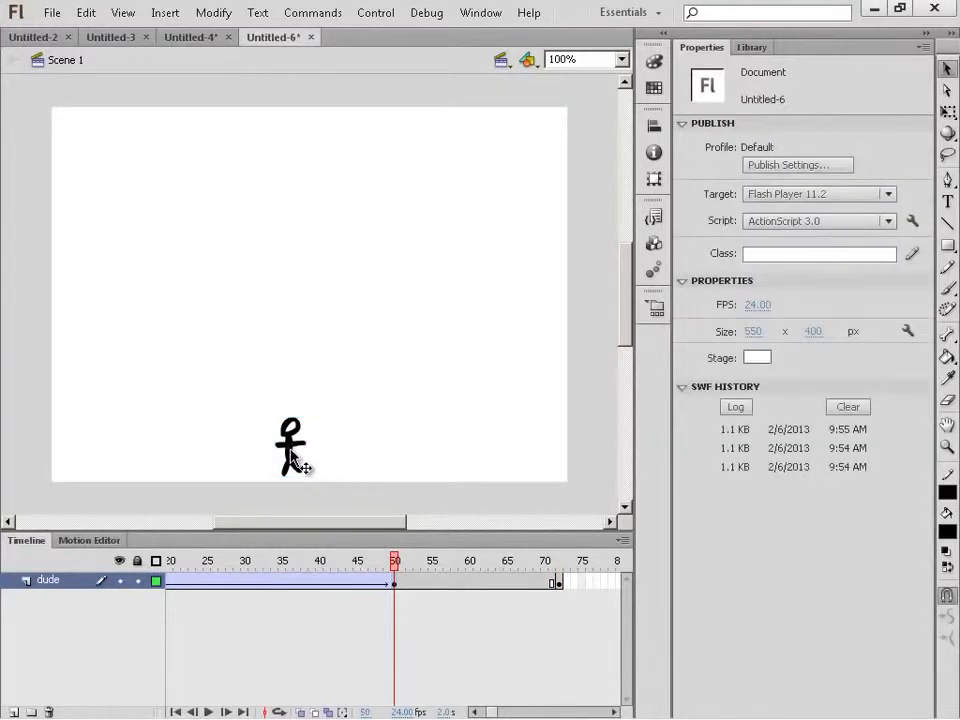
click(303, 461)
double_click(300, 458)
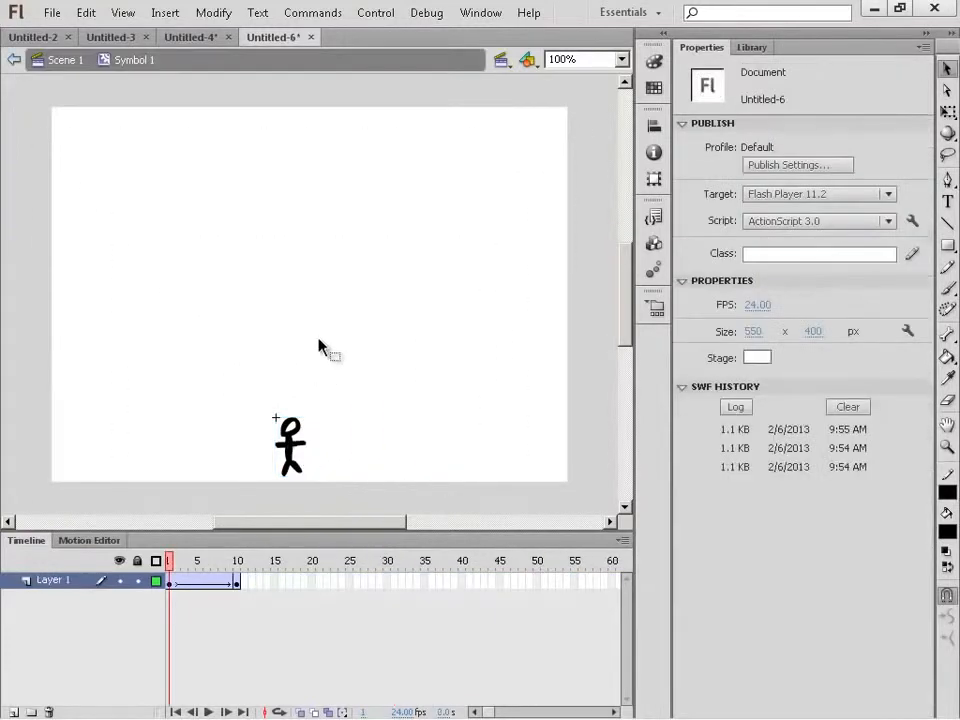
drag(231, 345, 343, 476)
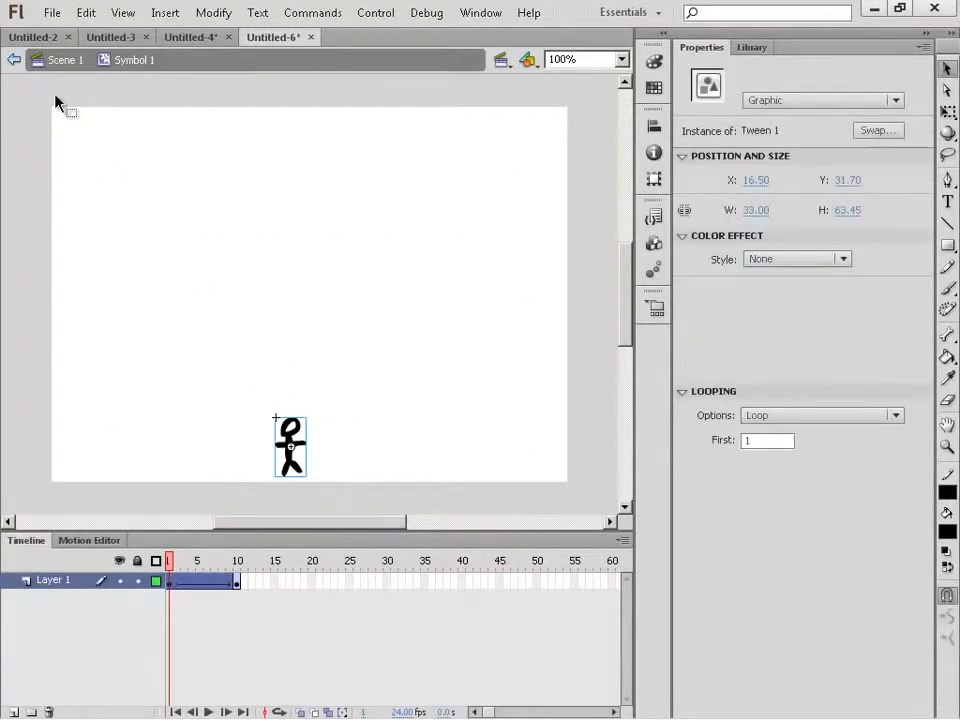
click(47, 60)
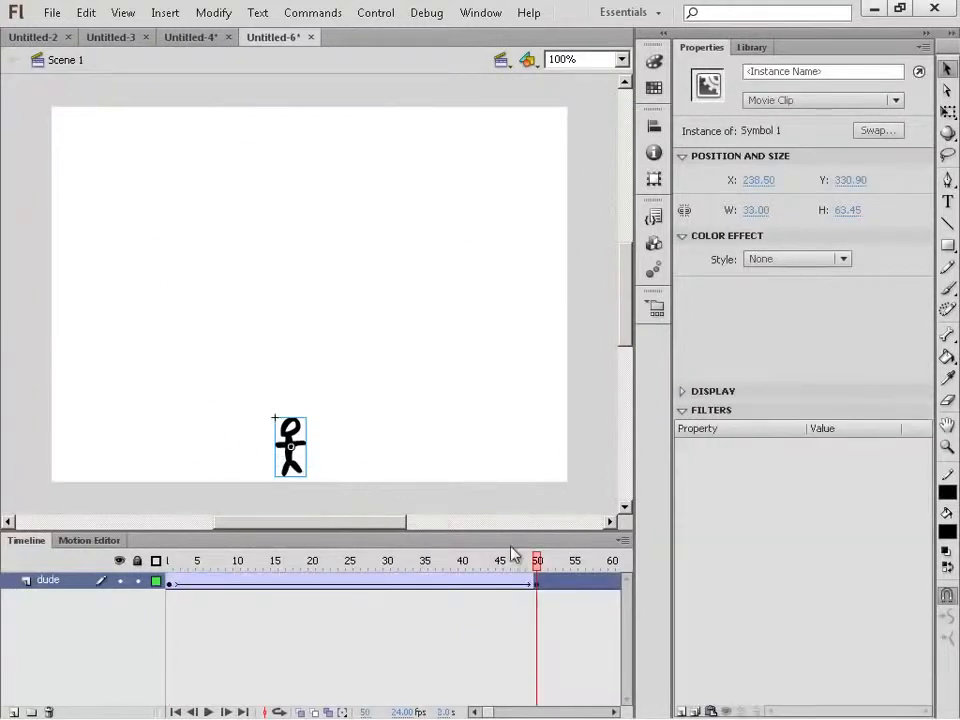
Insert a blank keyframe at frame 51 on the dude layer
right_click(542, 585)
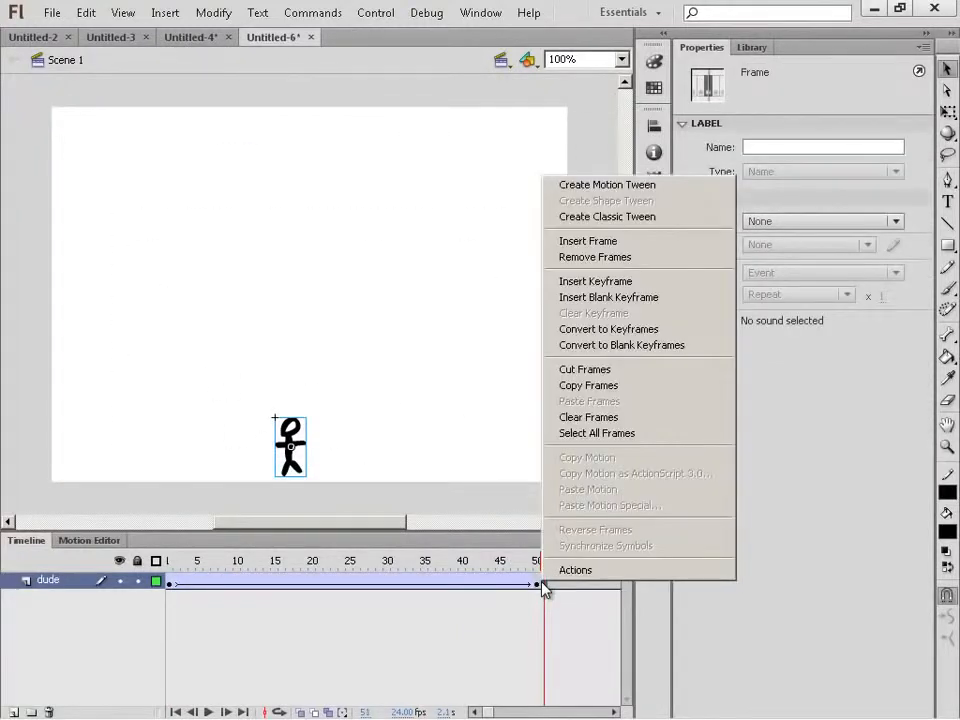
click(541, 585)
right_click(544, 585)
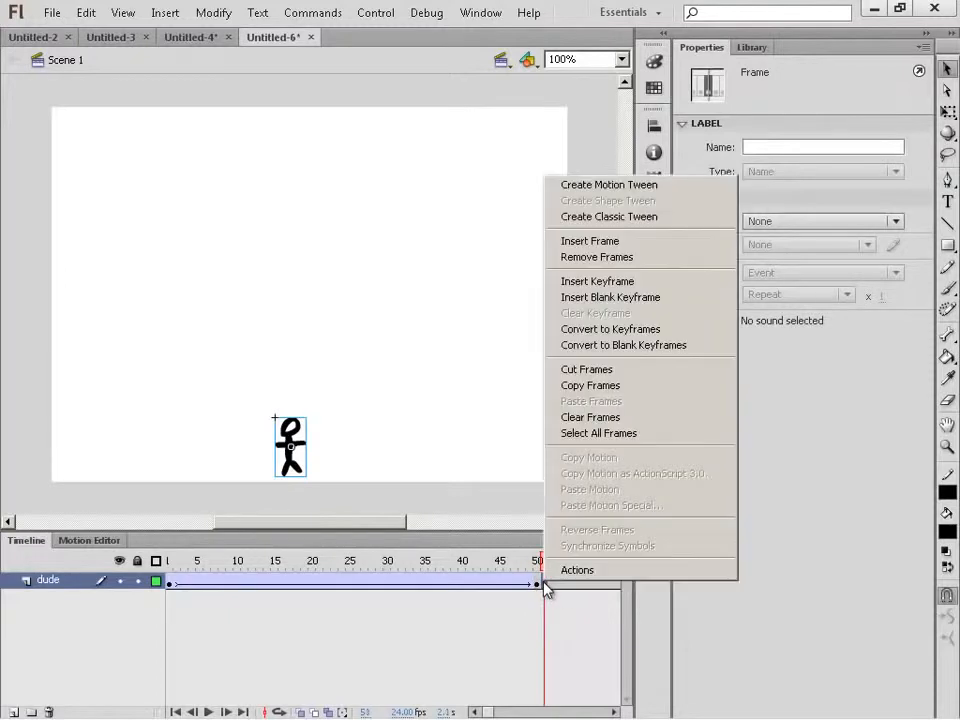
click(600, 297)
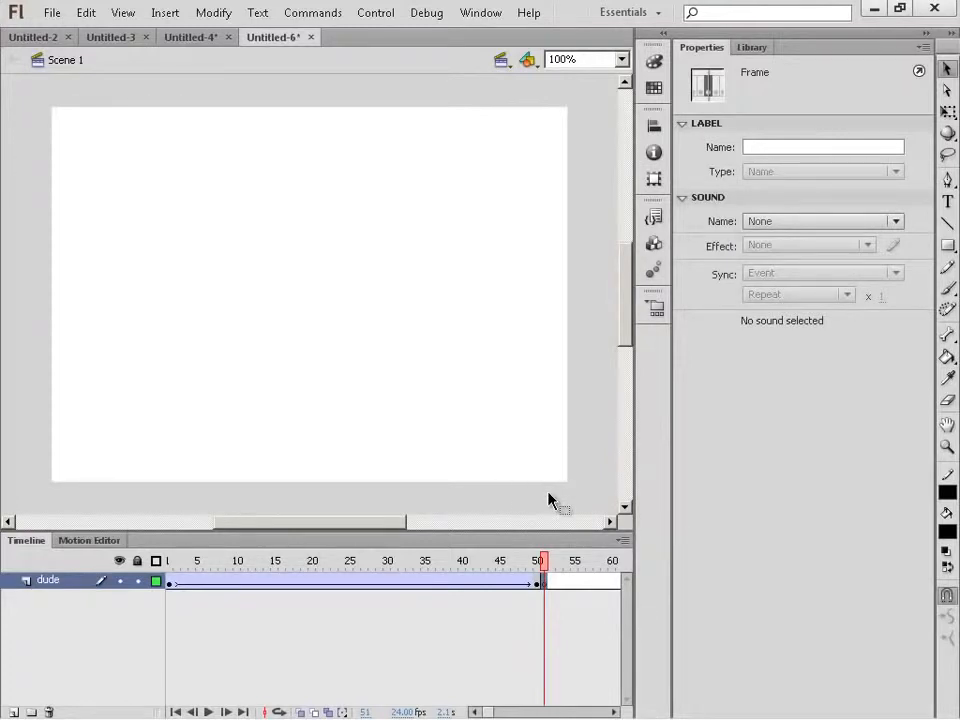
Try pasting the clipboard contents as a Flash Drawing on frame 51, and delete the pasted figure
click(87, 14)
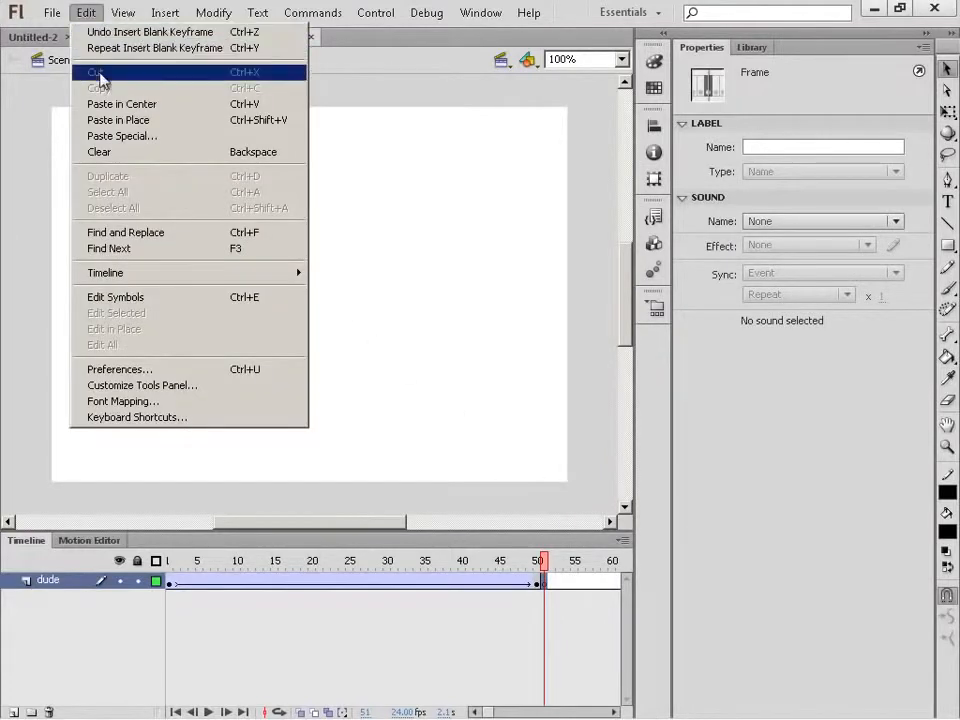
click(139, 139)
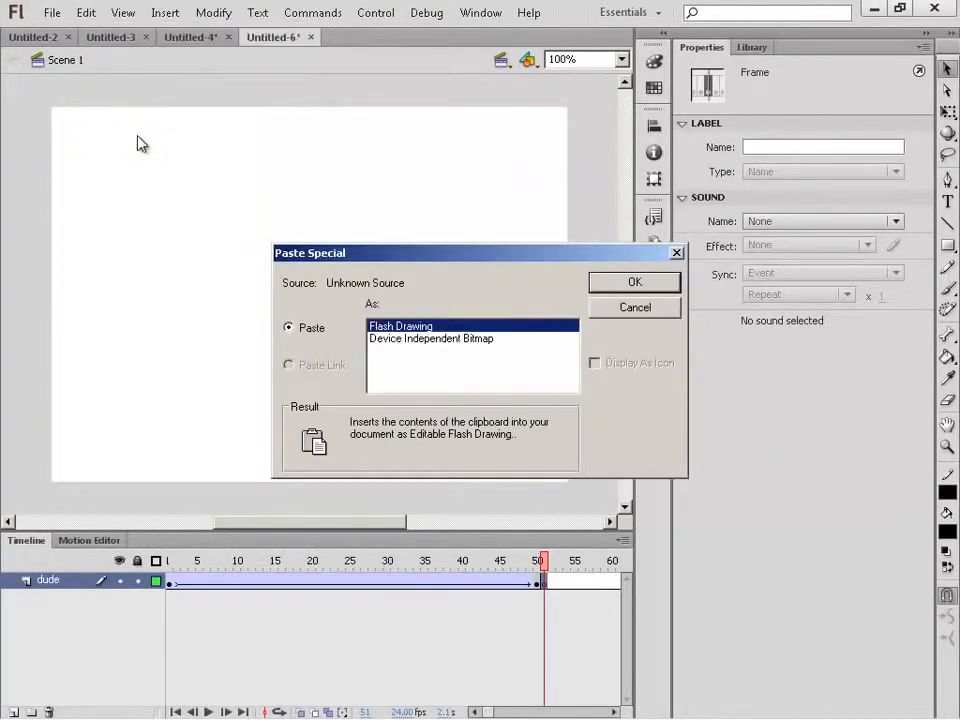
click(668, 282)
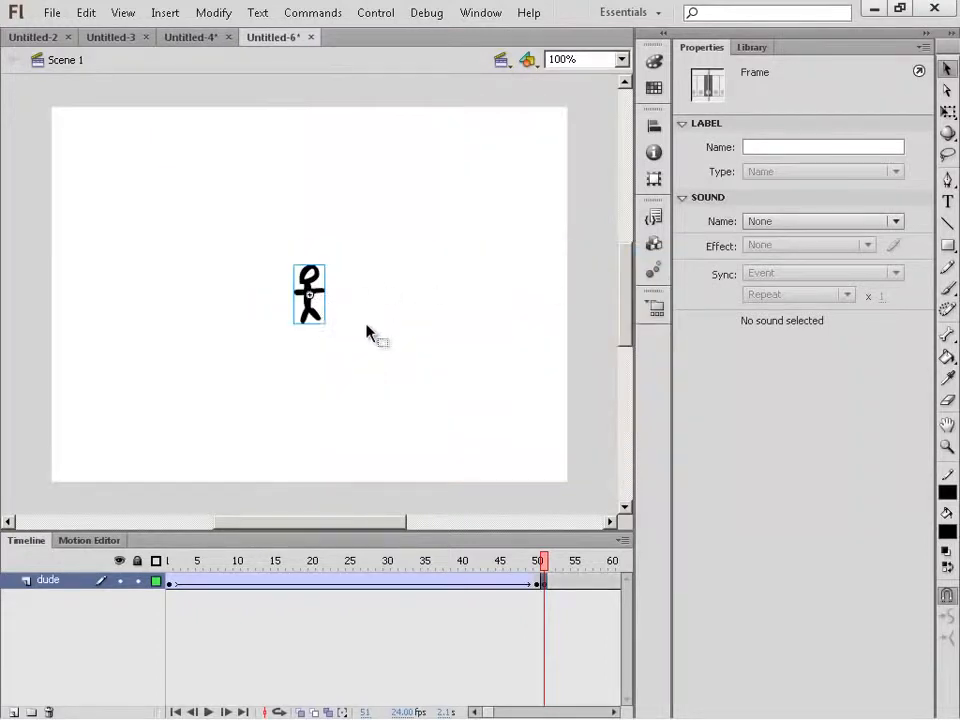
click(537, 585)
click(543, 585)
click(312, 311)
key(Delete)
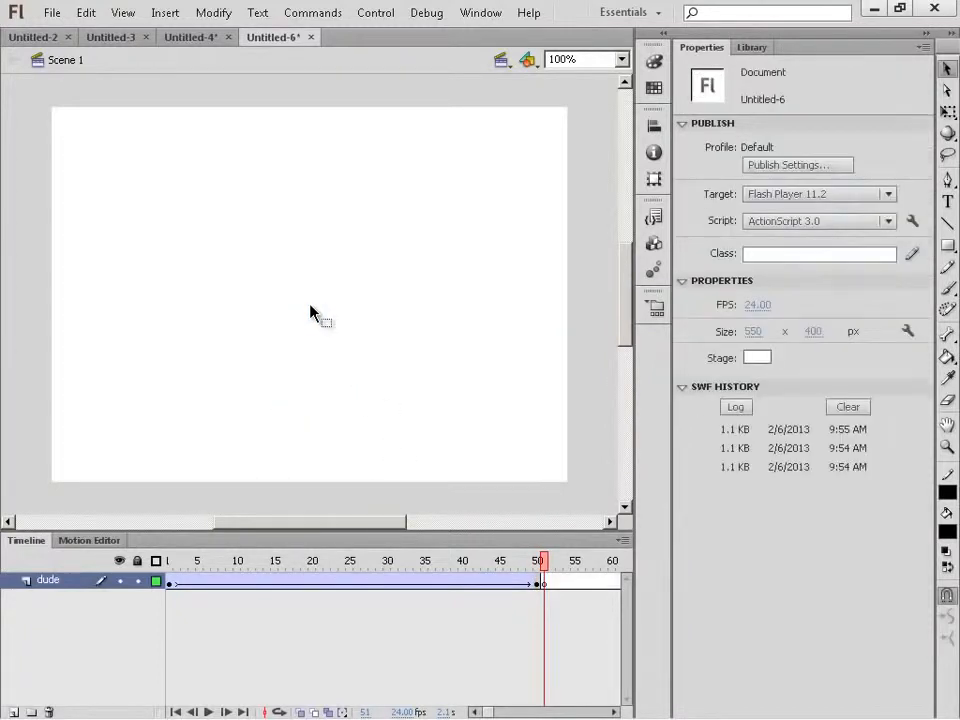
Copy the stick figure movie clip from frame 50 and paste it in place on frame 51
click(537, 584)
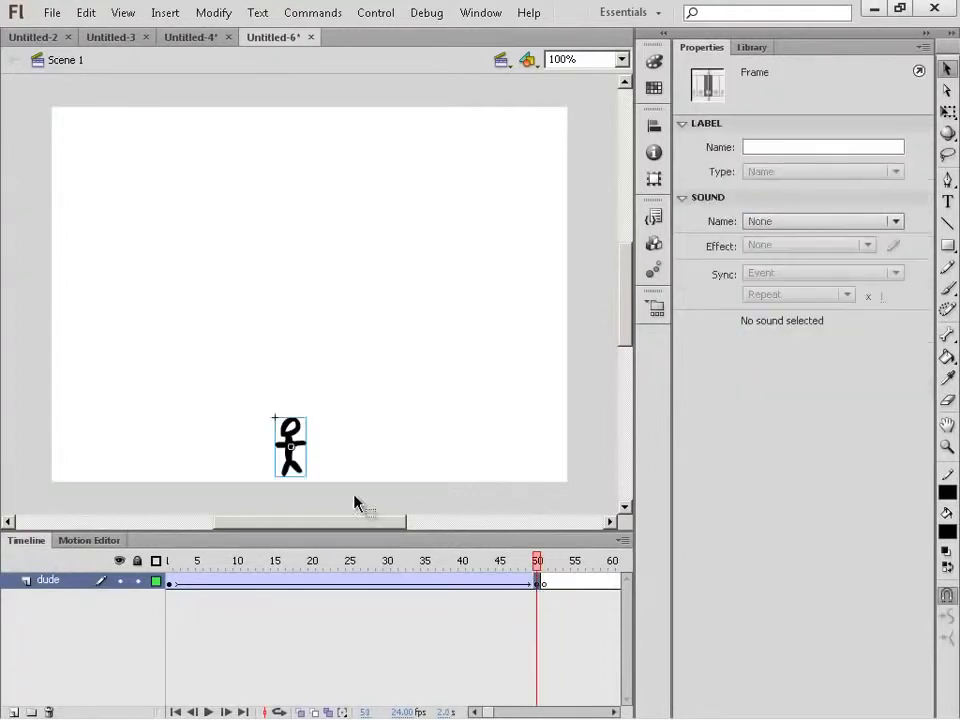
right_click(294, 466)
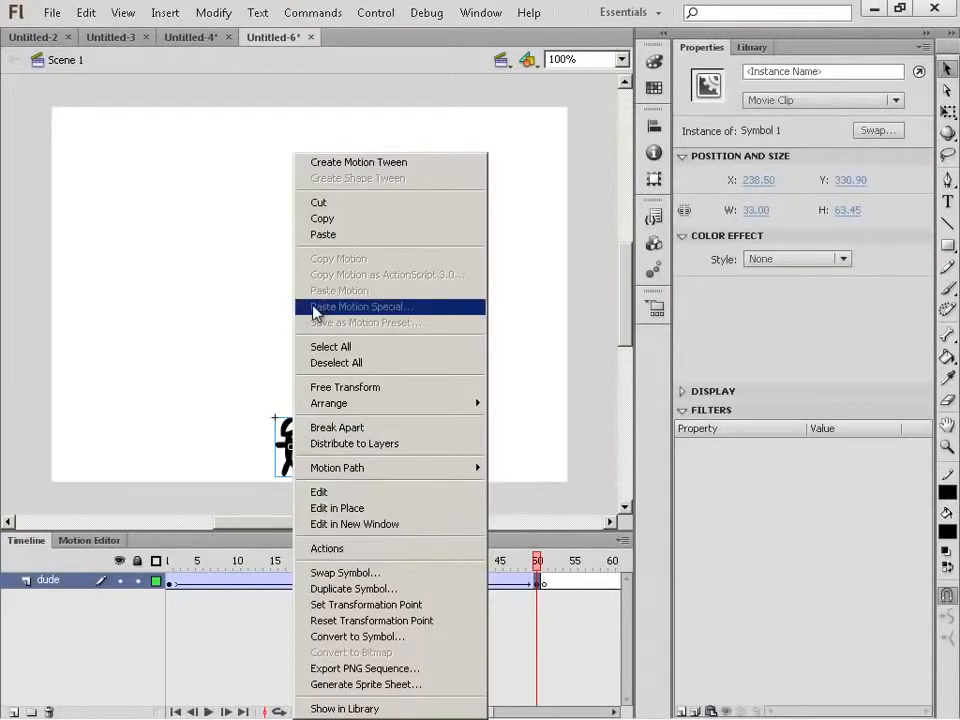
click(323, 220)
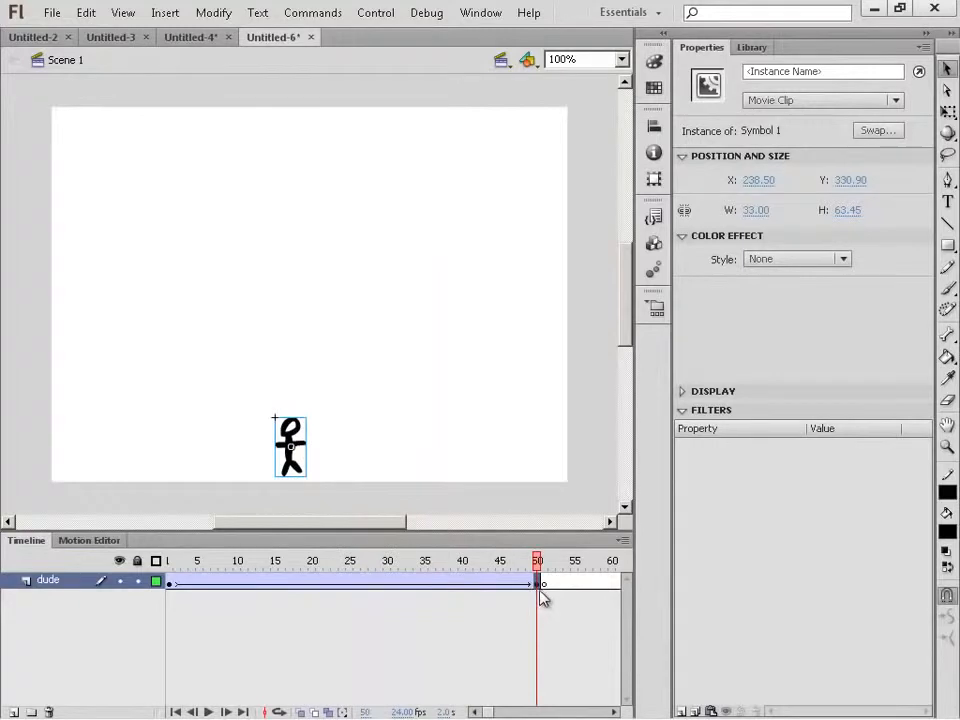
click(546, 588)
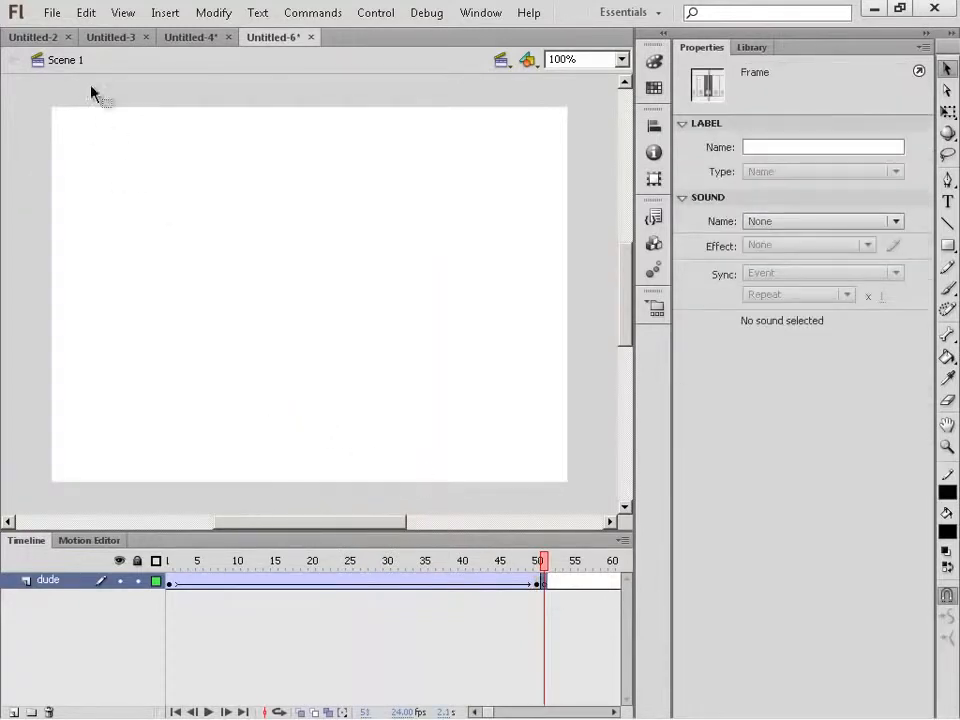
click(86, 13)
click(107, 121)
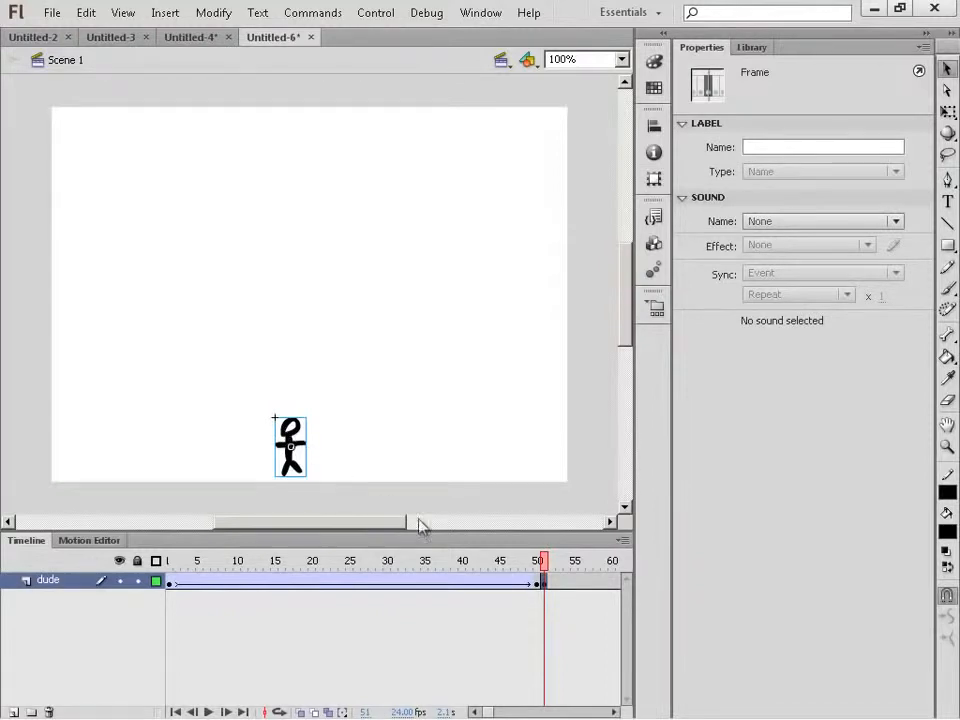
Break apart the stick figure instance on frame 51 twice, down to a plain shape
right_click(303, 470)
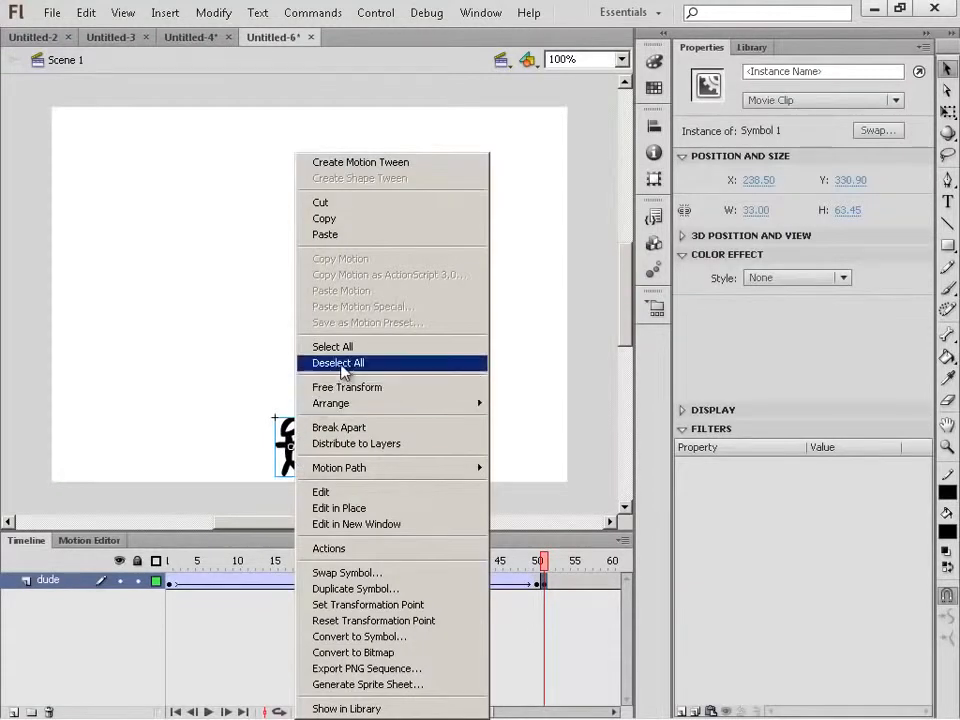
click(362, 428)
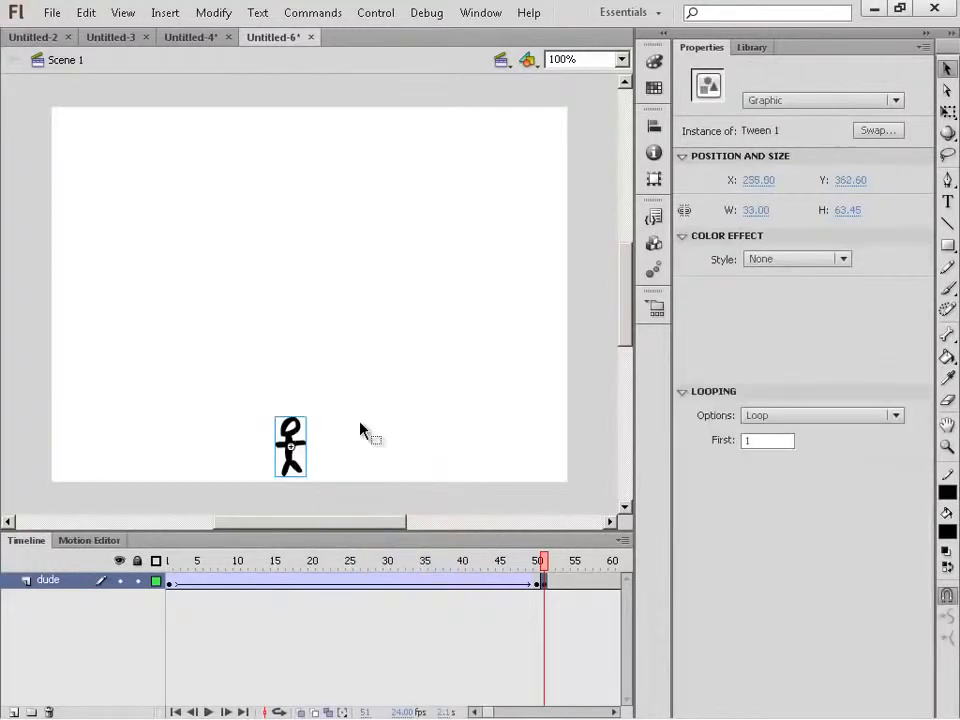
right_click(293, 438)
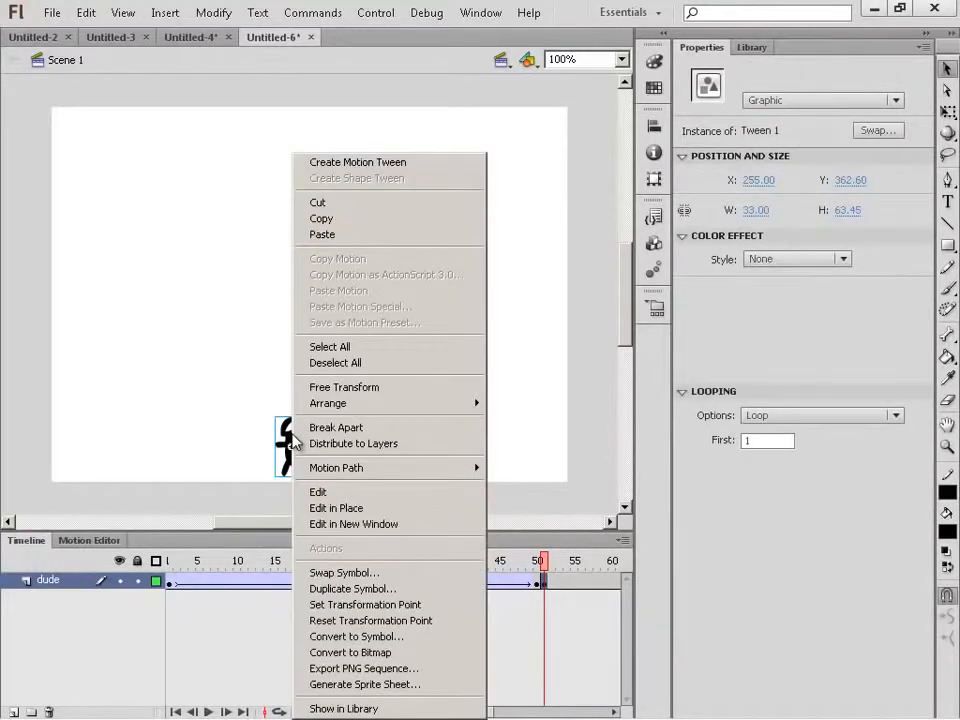
click(353, 432)
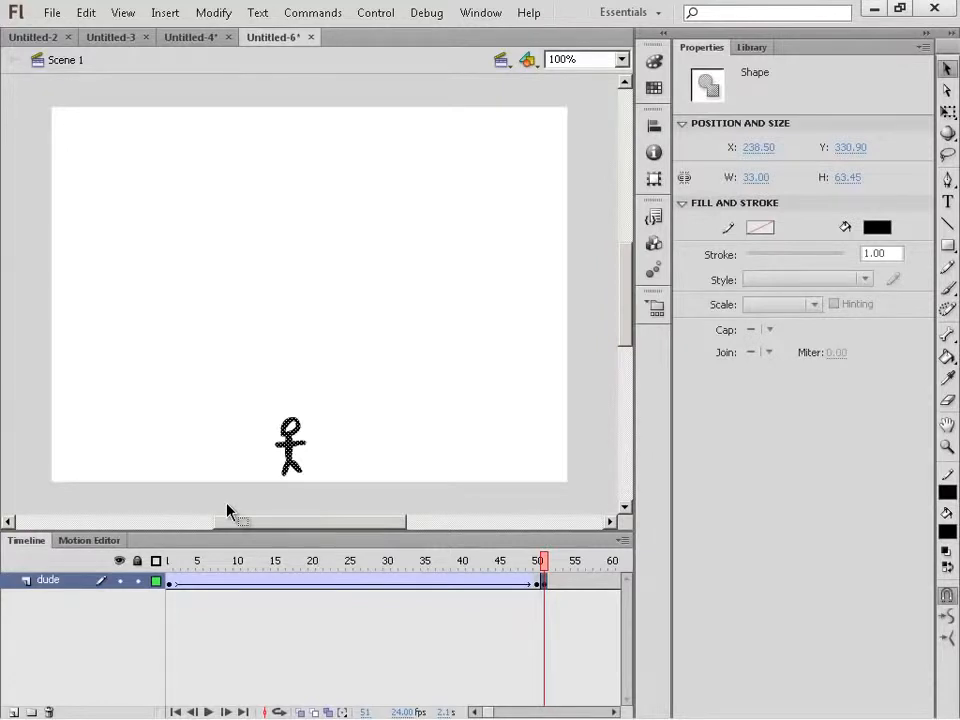
Compare the tween span up to frame 50 with frame 51 on the dude layer, and test the movie
drag(170, 584, 547, 586)
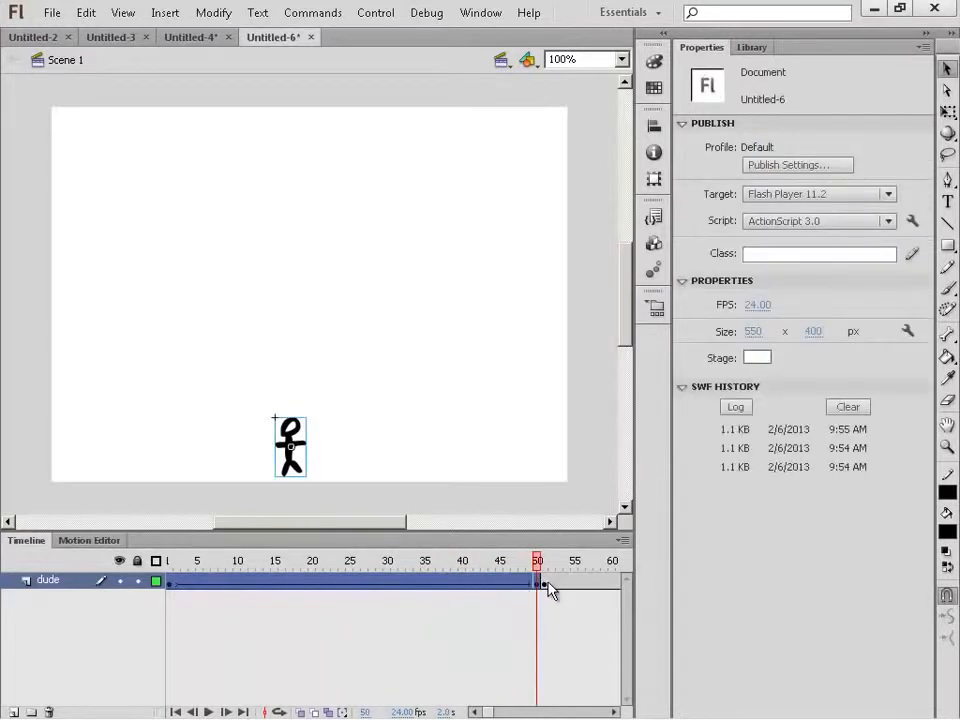
click(547, 587)
click(549, 588)
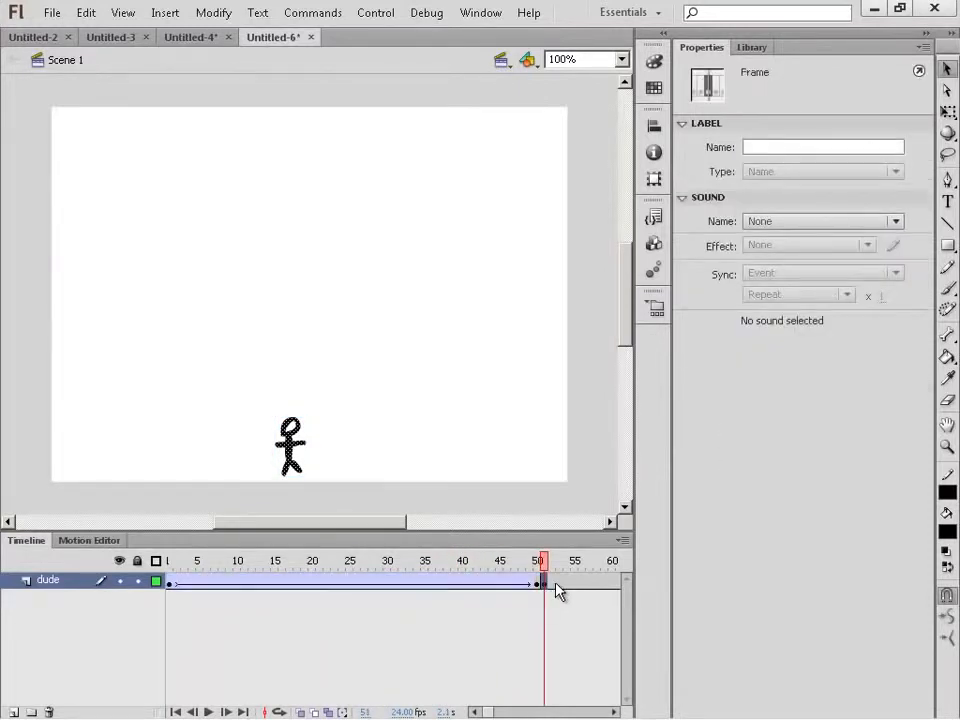
key(ctrl+Return)
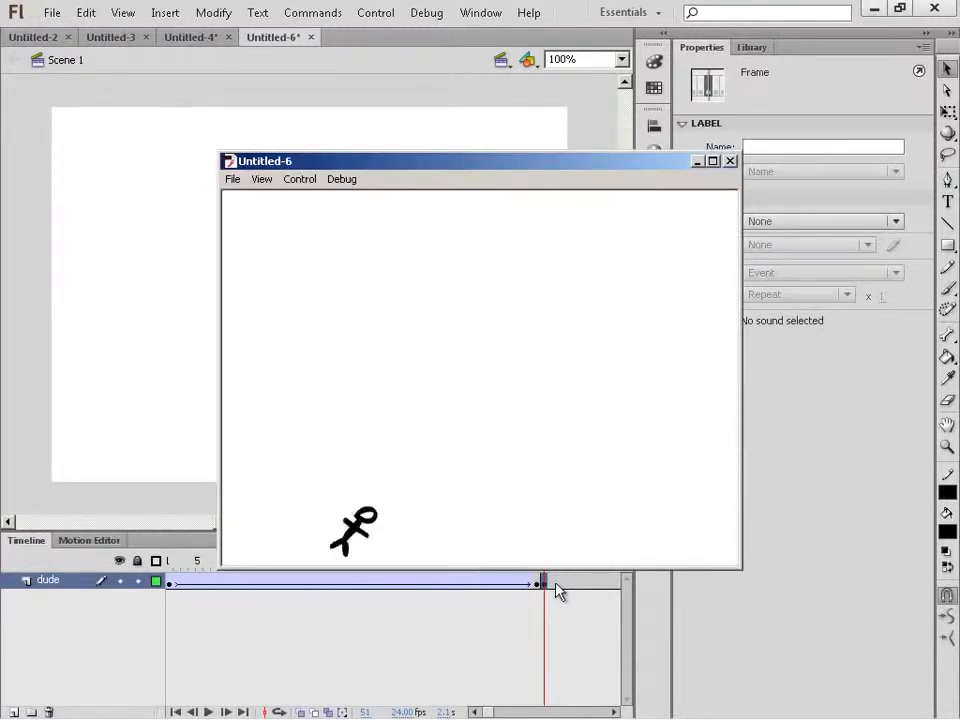
click(730, 162)
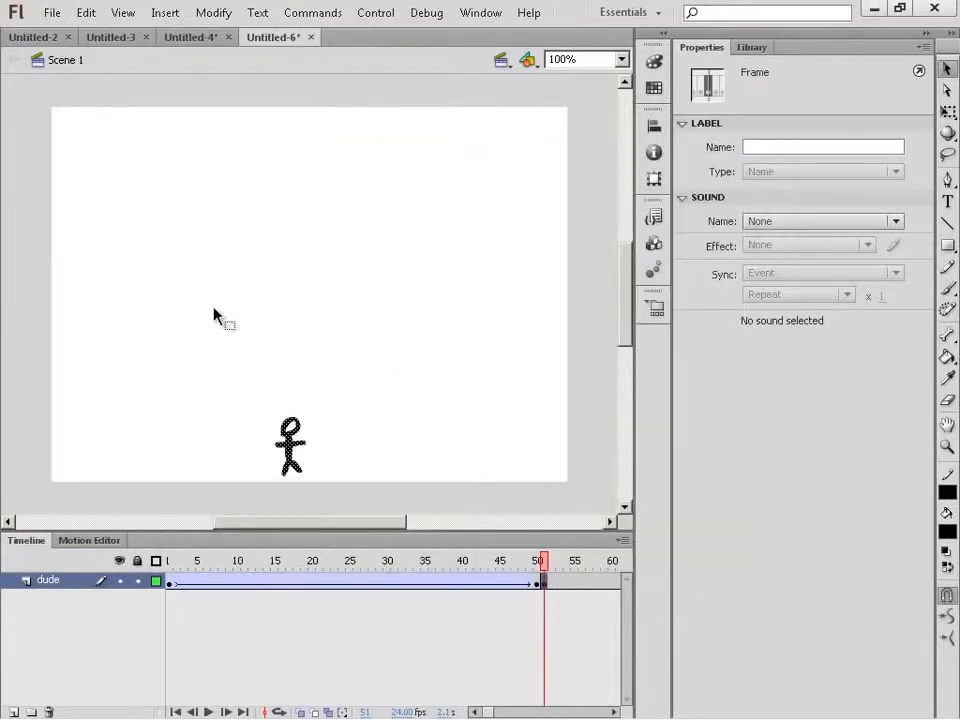
Set the document frame rate to 12 fps and test the movie at that speed
click(333, 305)
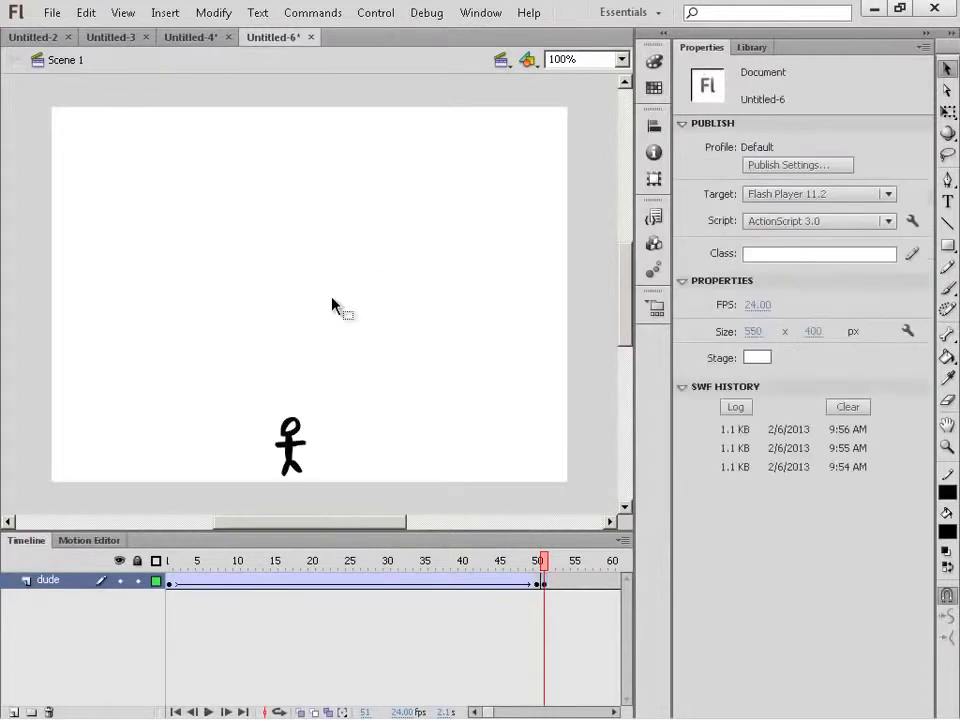
click(755, 305)
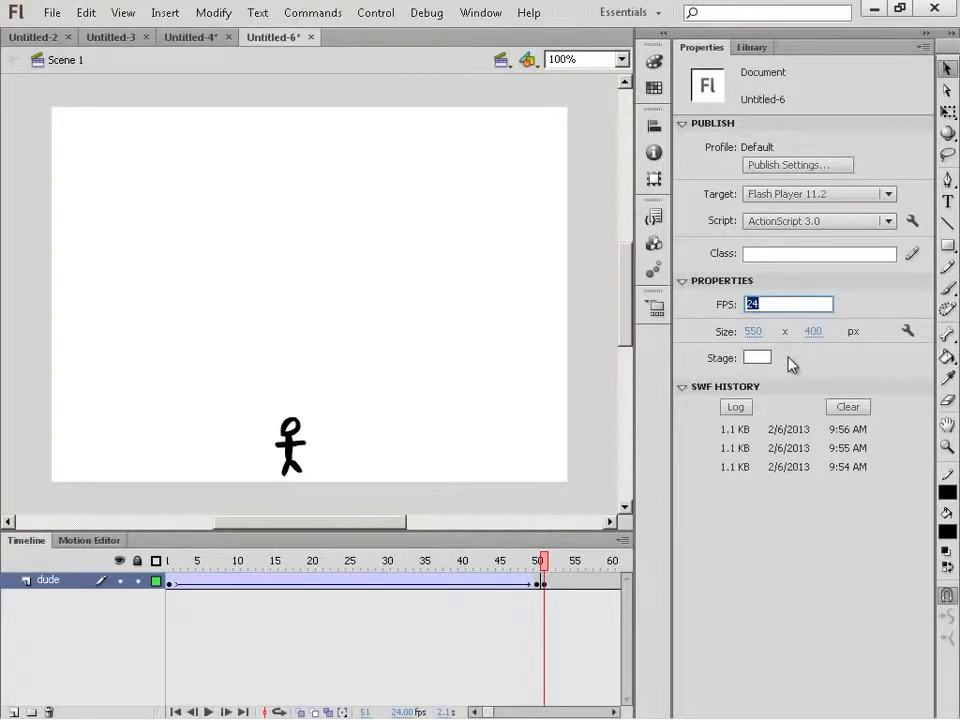
key(Return)
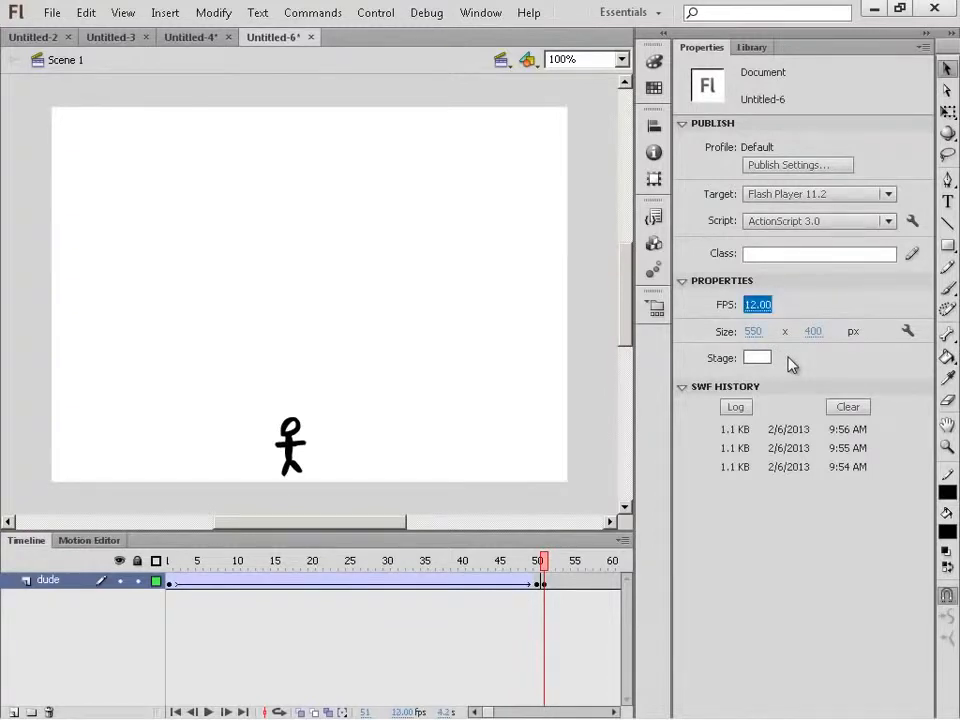
key(ctrl+Return)
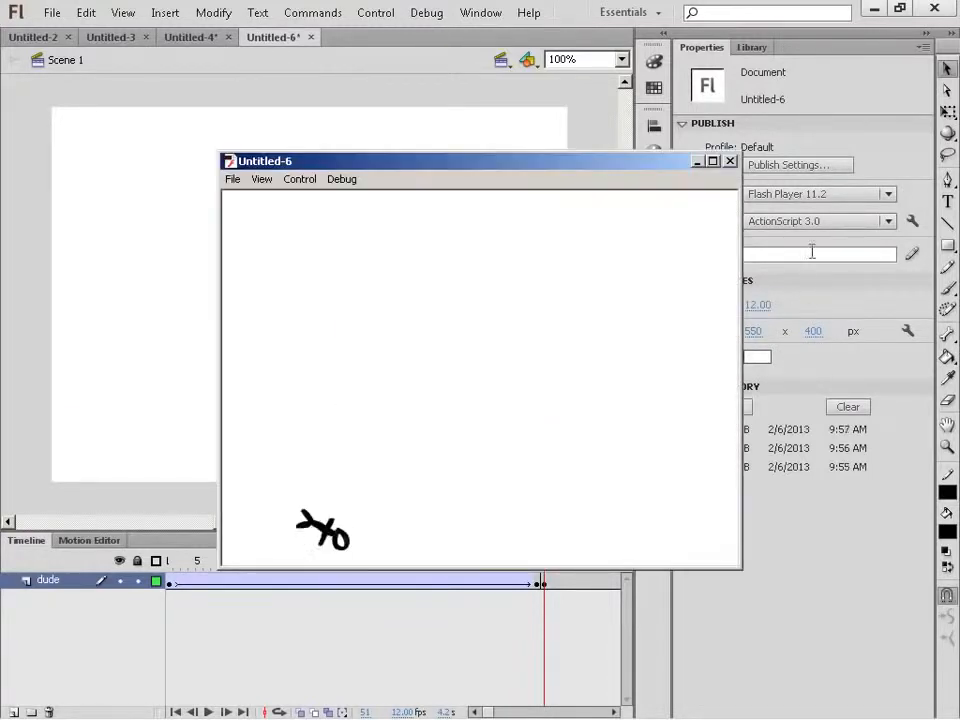
click(730, 161)
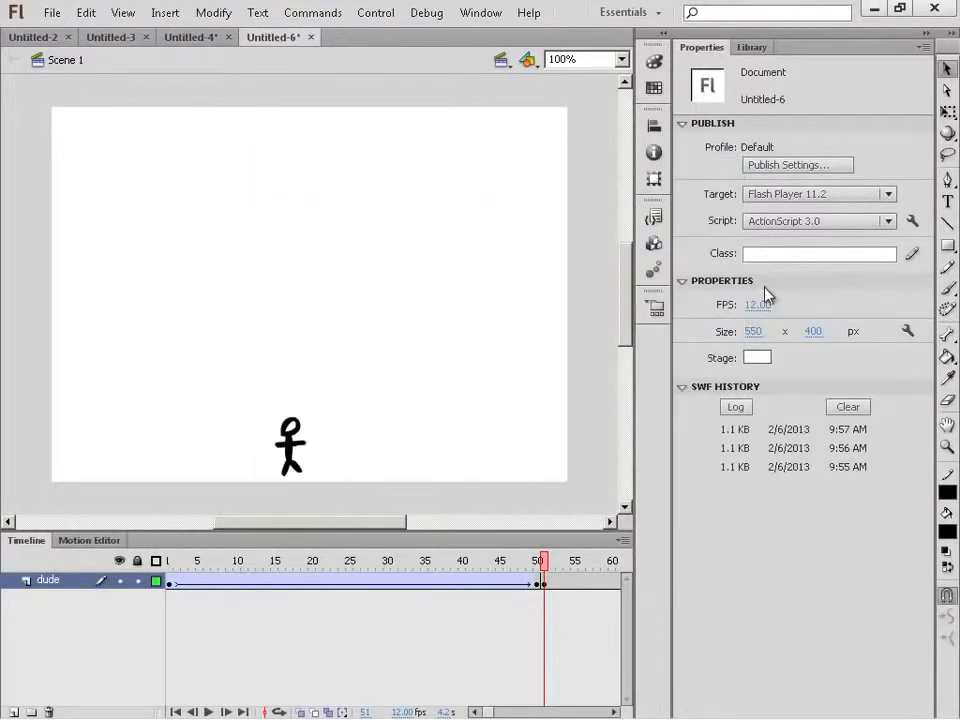
Set the document frame rate back to 24 fps
click(759, 304)
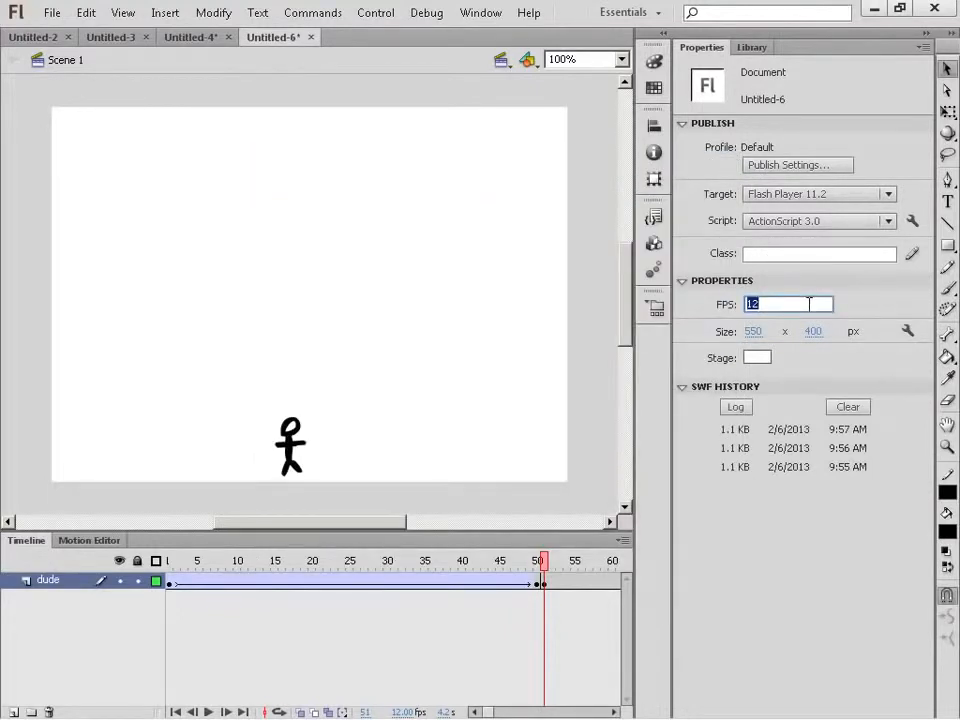
text(24)
key(Return)
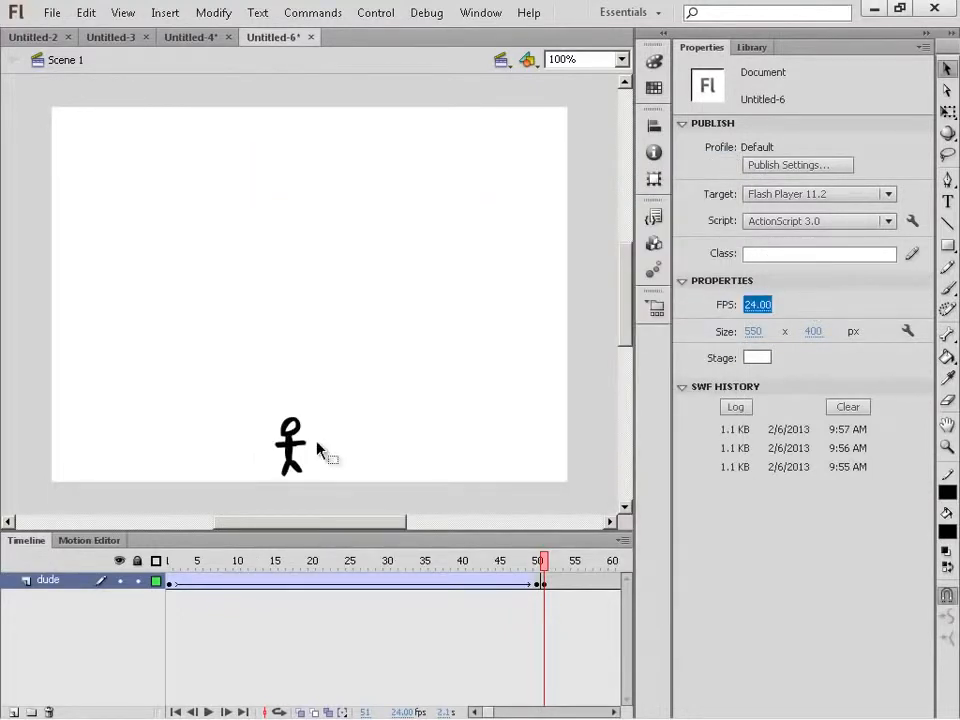
click(513, 410)
Add a new layer above the dude layer and name it goomba
click(15, 712)
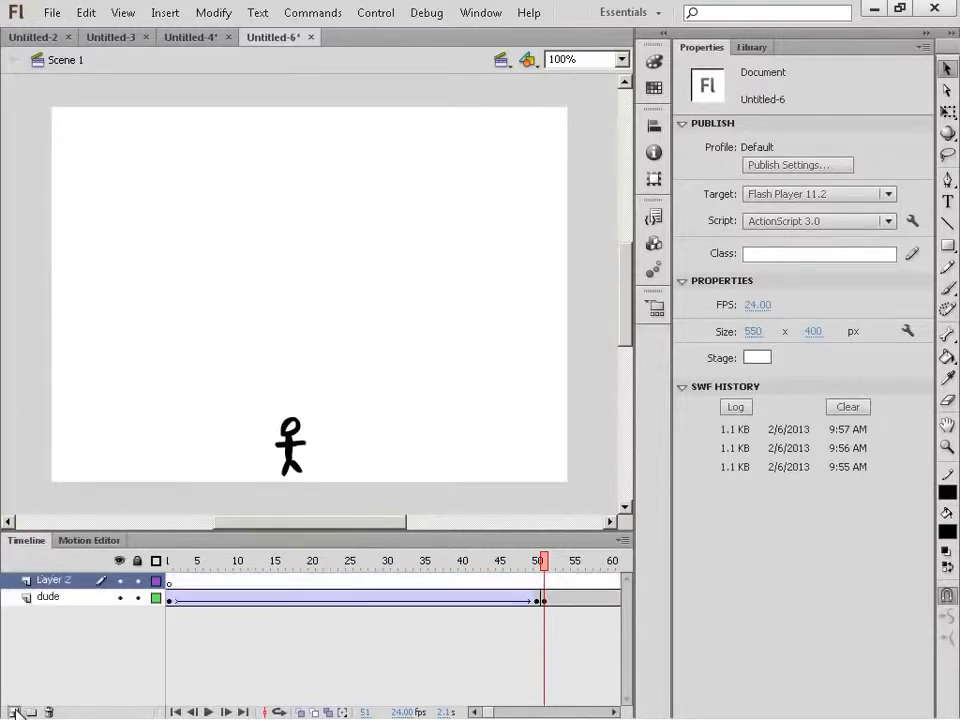
double_click(62, 581)
text(go)
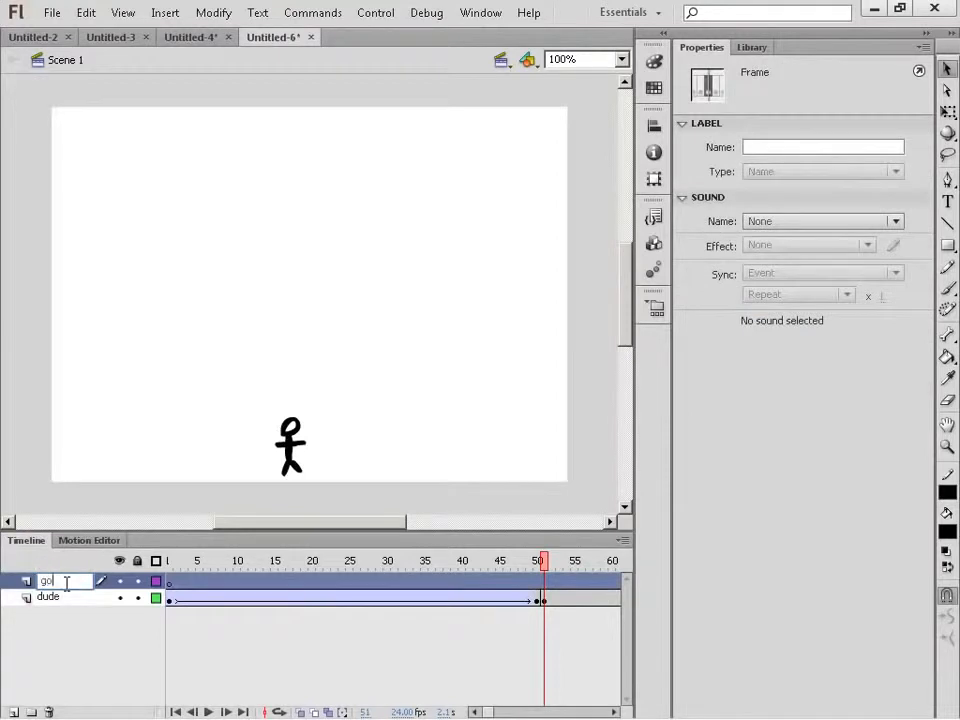
text(omba)
key(Return)
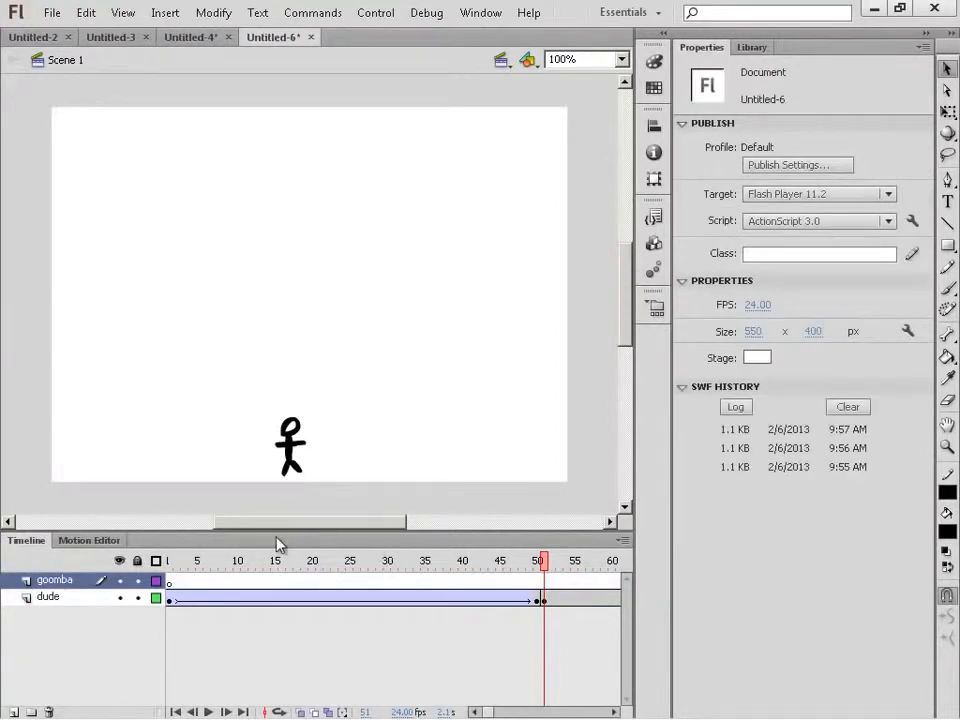
On frame 1 of the goomba layer, brush an orange rounded blob near the stage's lower-right corner and fill it with the same orange
click(946, 290)
click(947, 531)
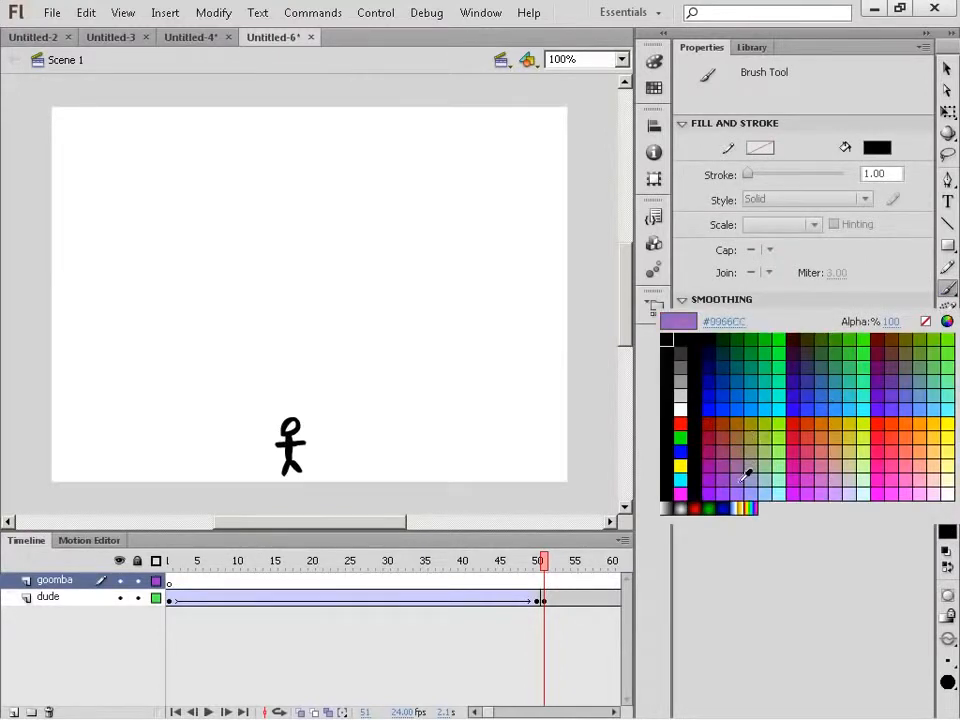
click(819, 419)
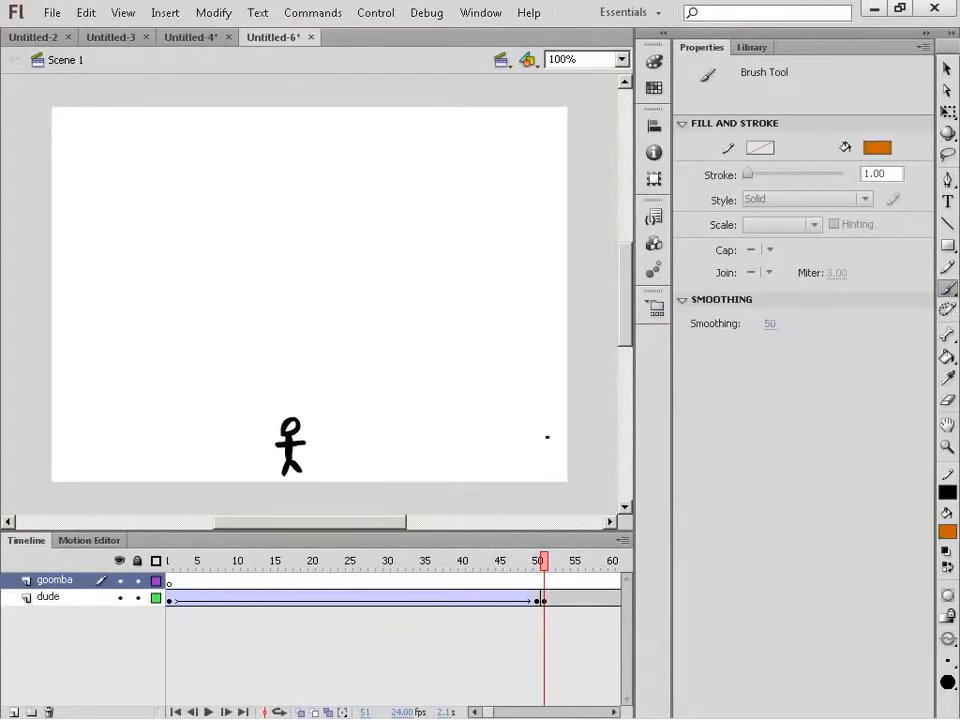
click(169, 583)
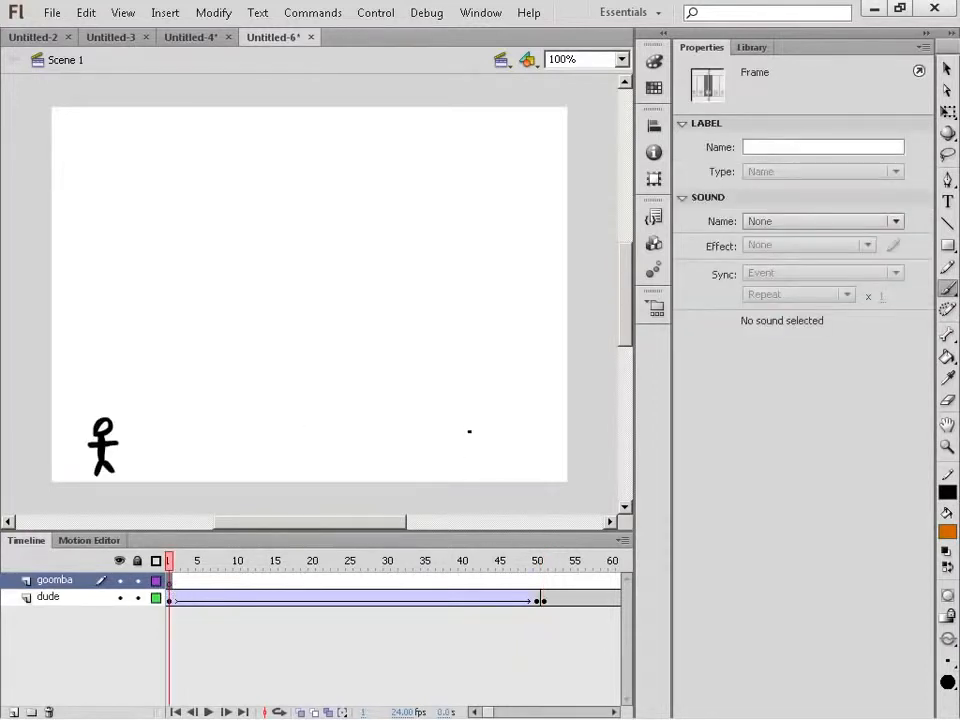
mouse_move(459, 461)
mouse_down()
mouse_move(507, 466)
mouse_move(471, 439)
mouse_up()
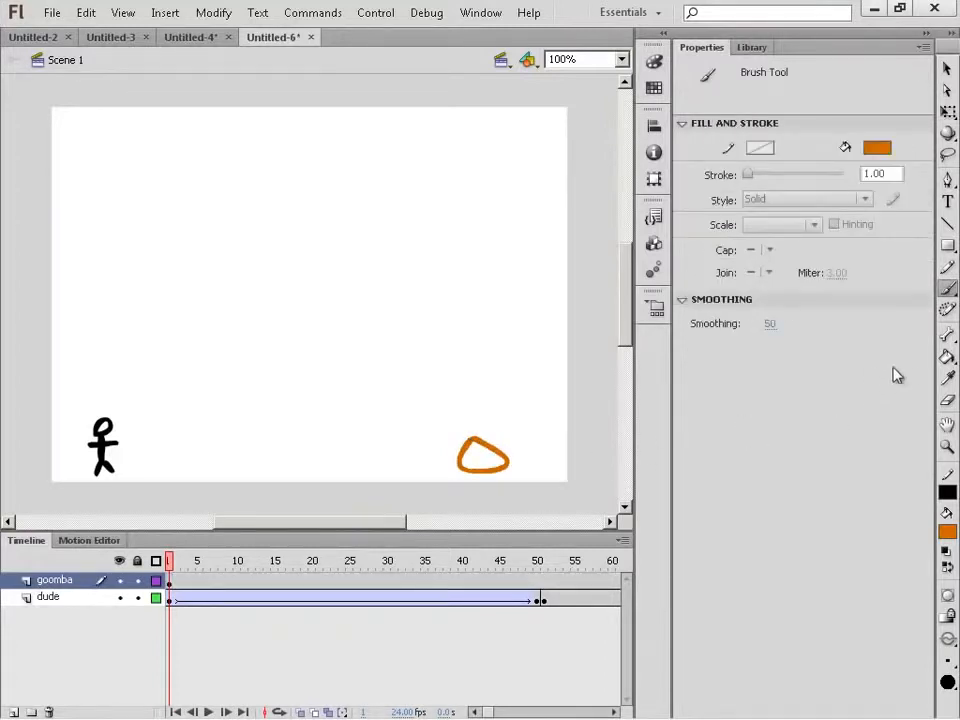
click(947, 356)
click(491, 447)
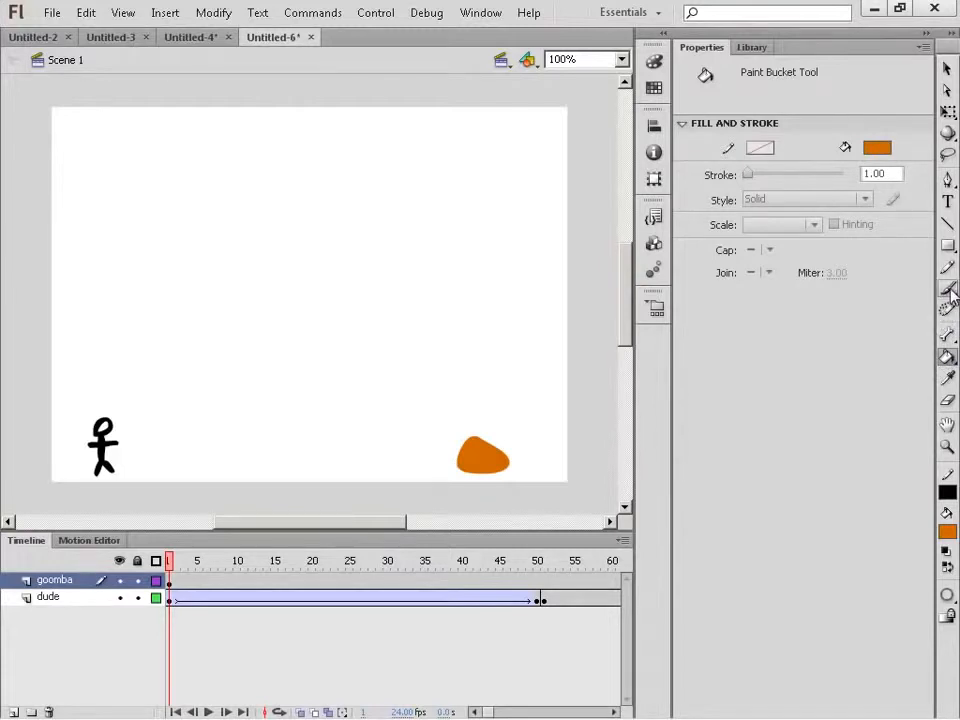
Brush two black eyes and a black frowning mouth onto the orange blob
click(947, 288)
click(950, 528)
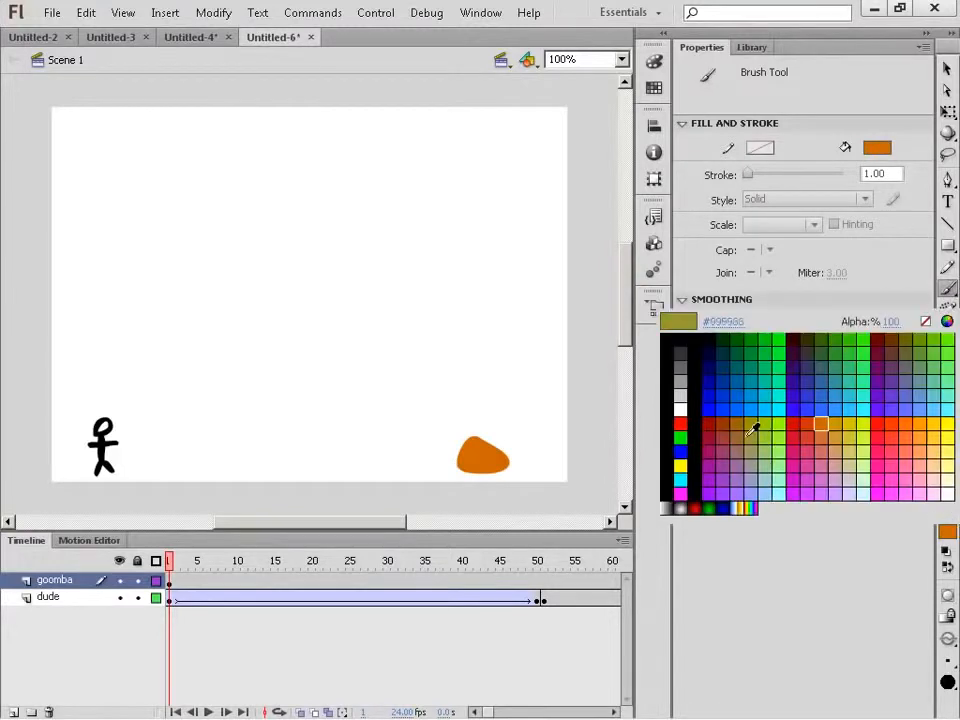
click(673, 333)
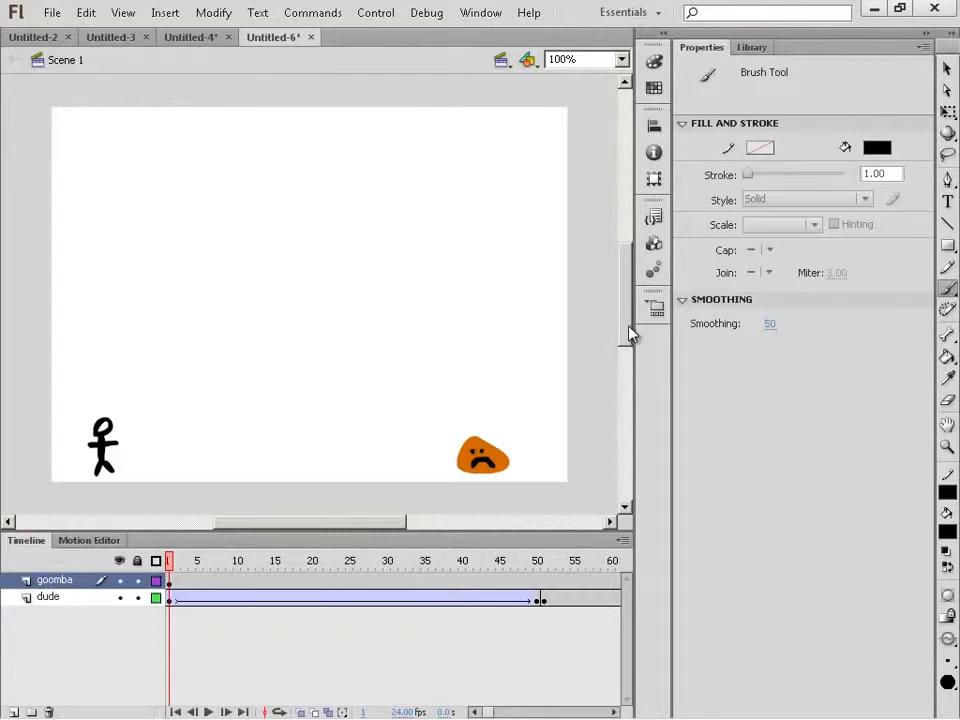
Select the whole goomba drawing with its face and convert it to a movie clip symbol named Symbol 2
drag(629, 327, 627, 325)
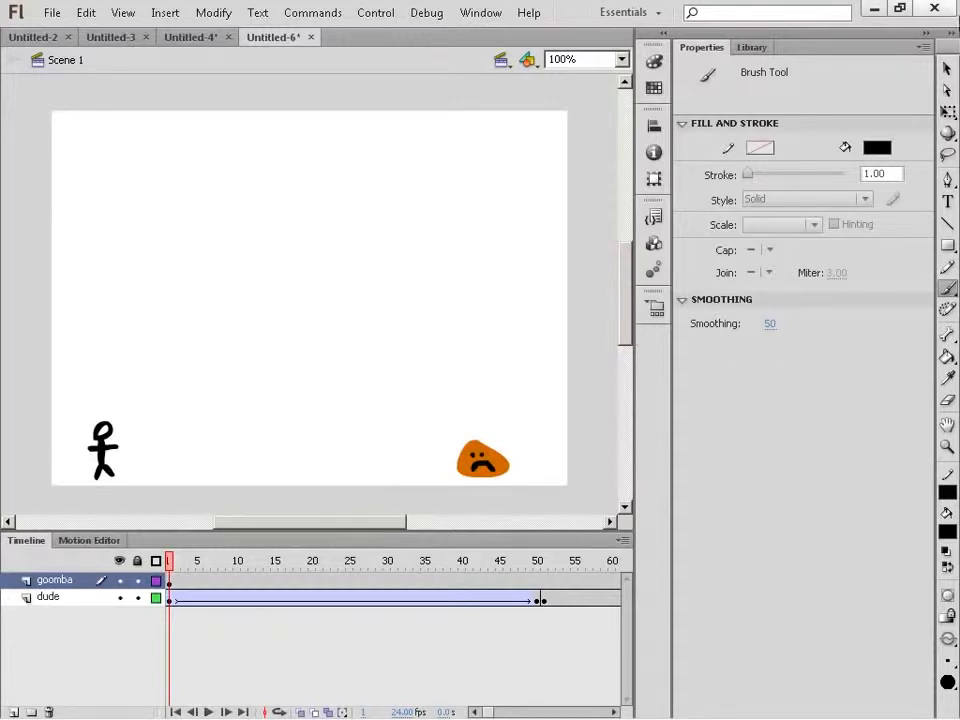
click(947, 68)
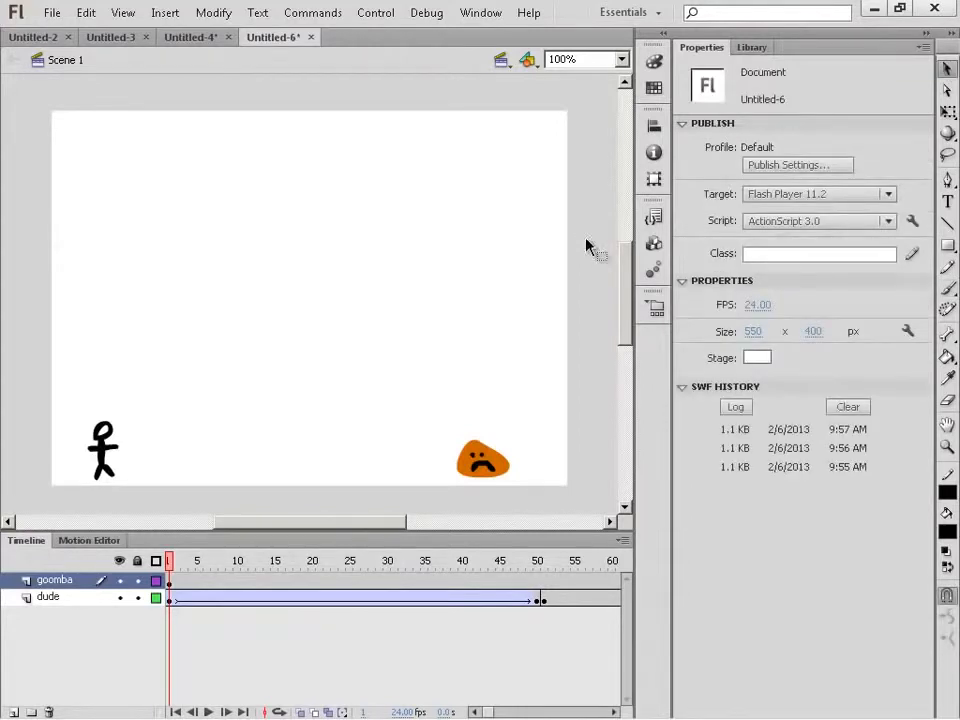
drag(349, 521, 336, 522)
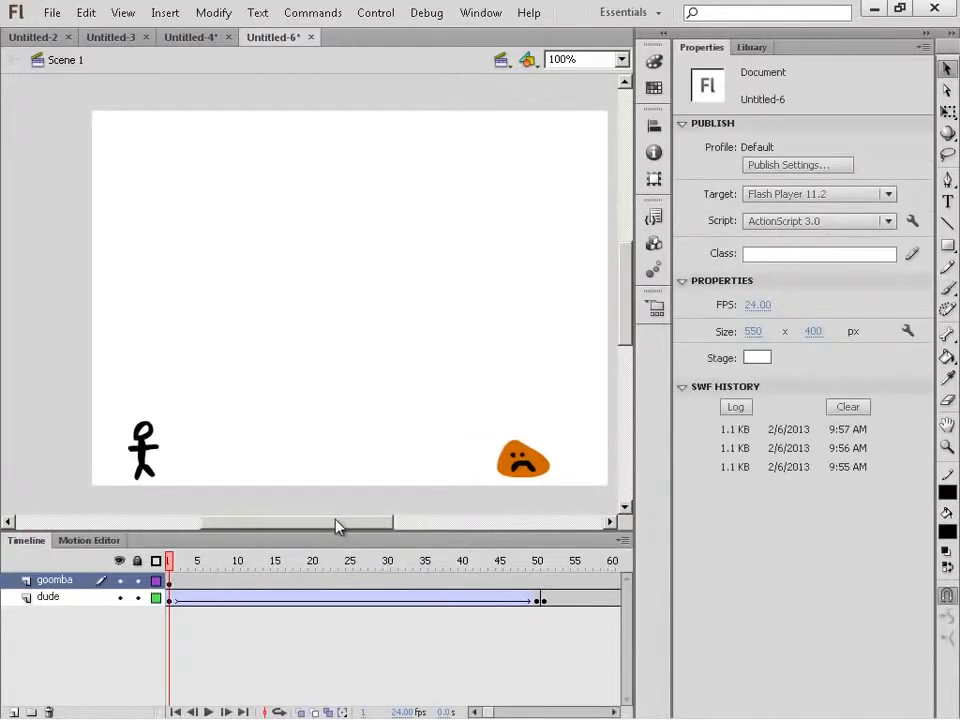
click(172, 581)
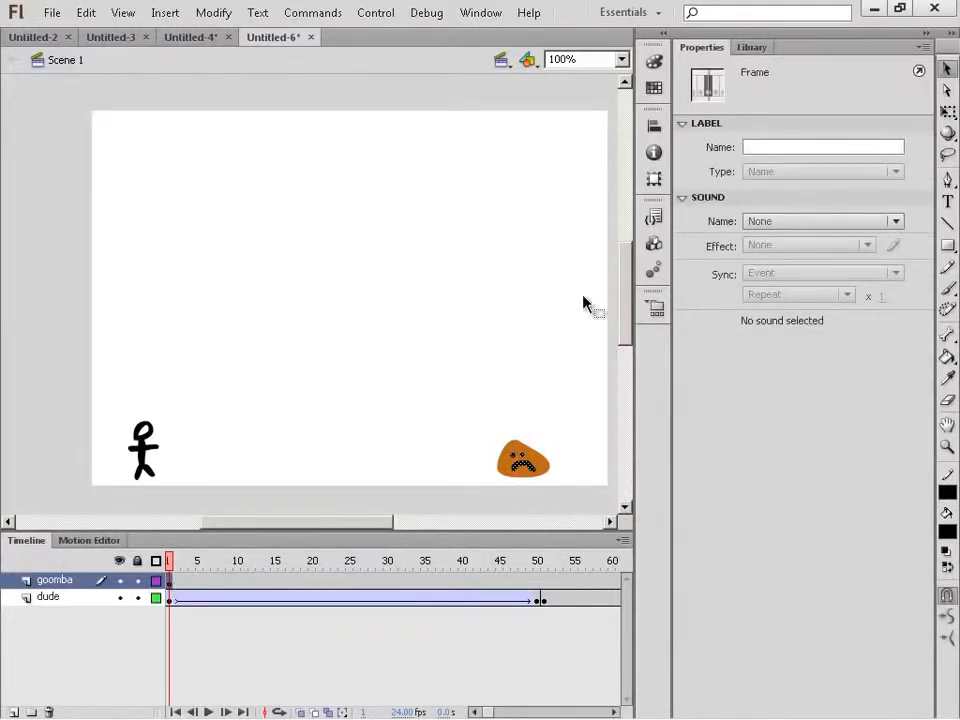
click(526, 318)
drag(481, 400, 514, 428)
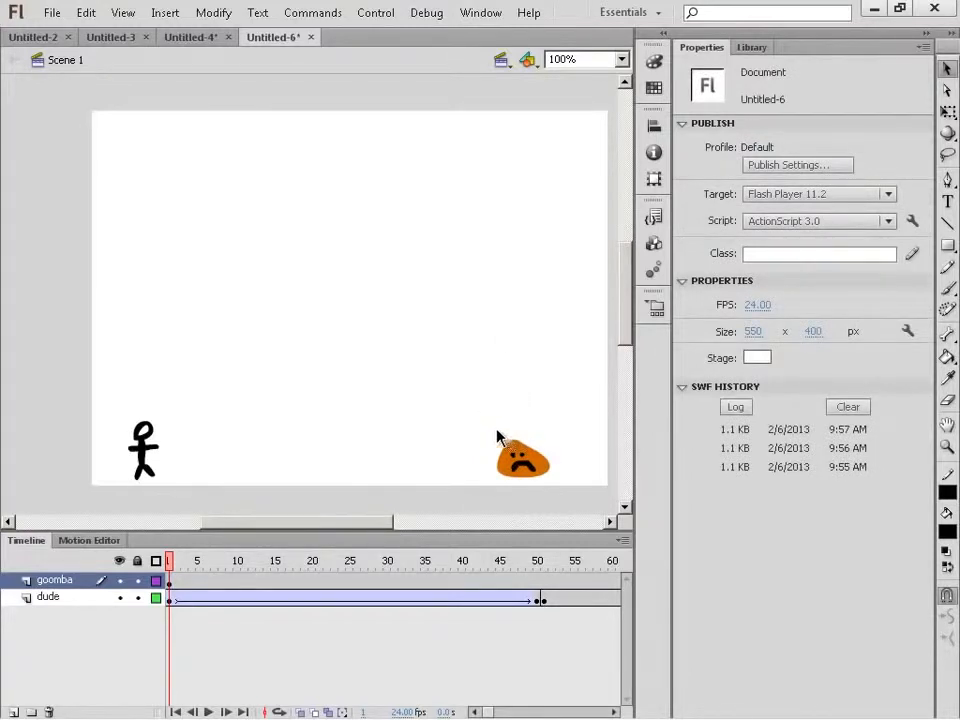
drag(495, 431, 589, 489)
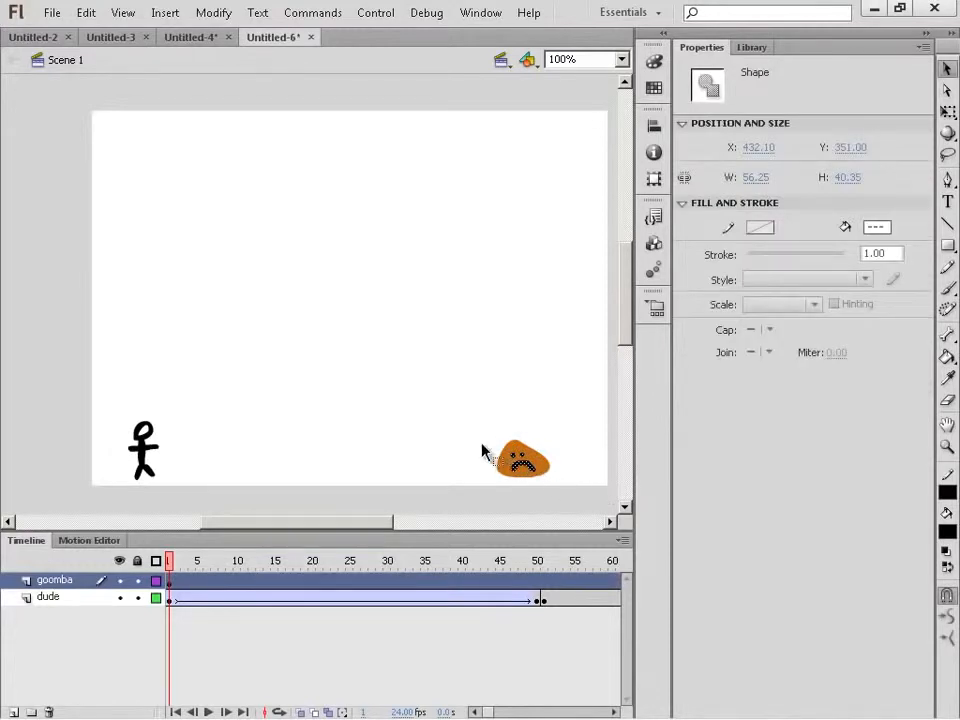
right_click(542, 465)
click(565, 434)
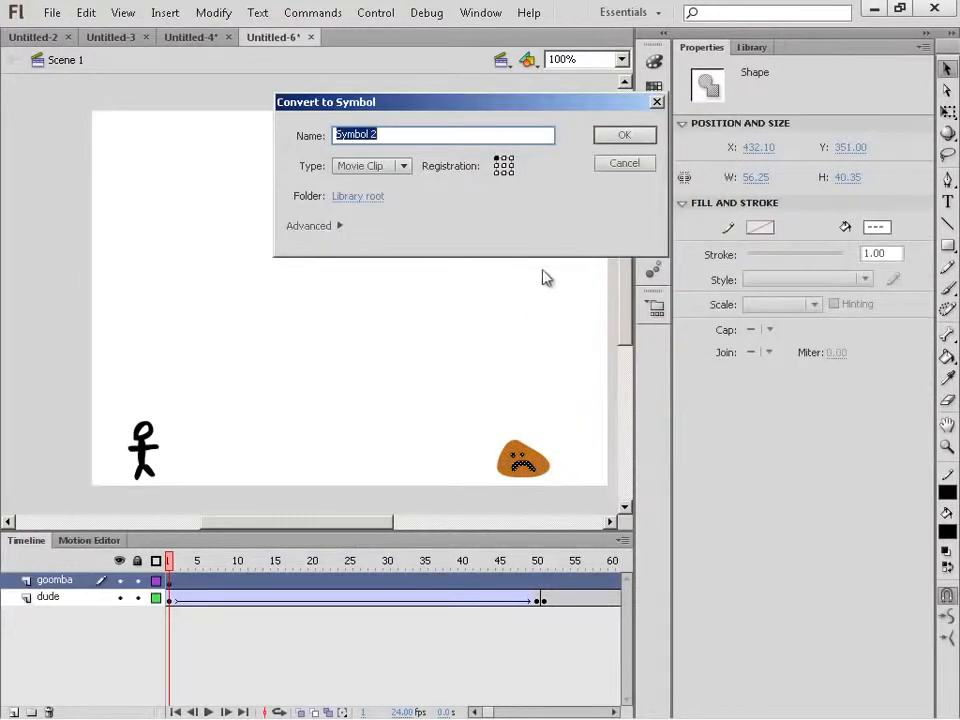
click(606, 139)
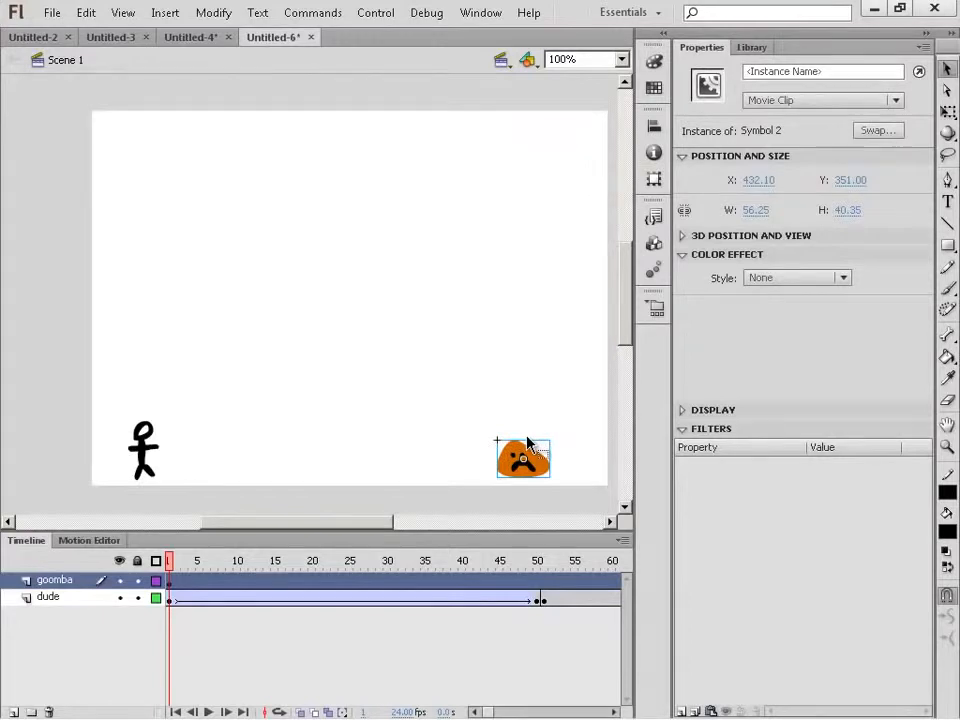
click(489, 429)
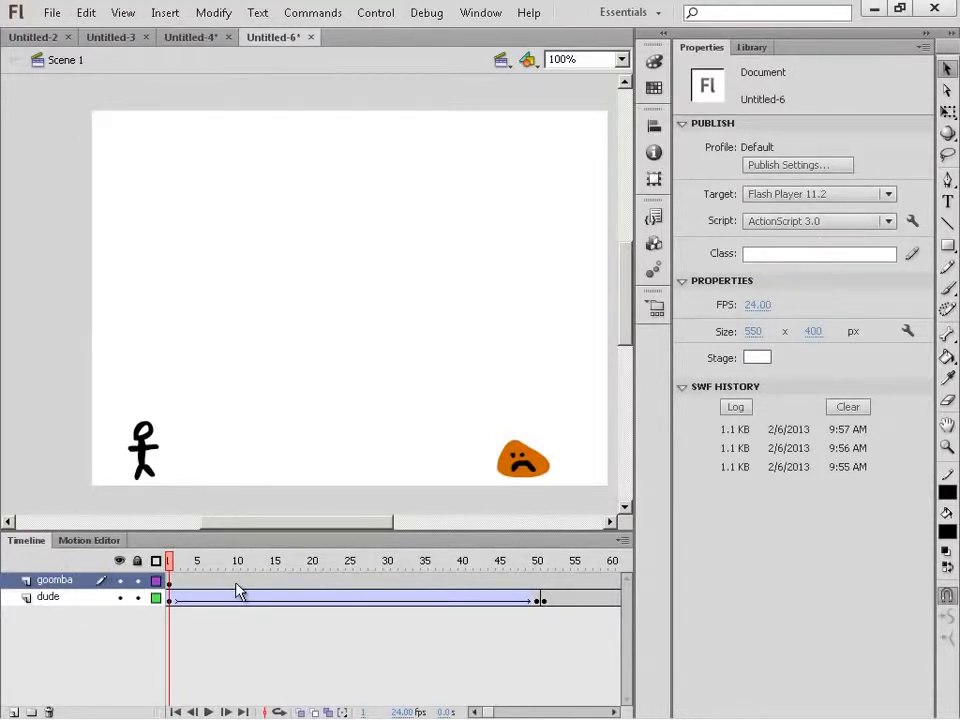
click(120, 580)
click(120, 580)
click(137, 581)
click(138, 581)
Insert a keyframe at frame 73 of the dude layer, directly after its existing frames
drag(177, 580, 598, 600)
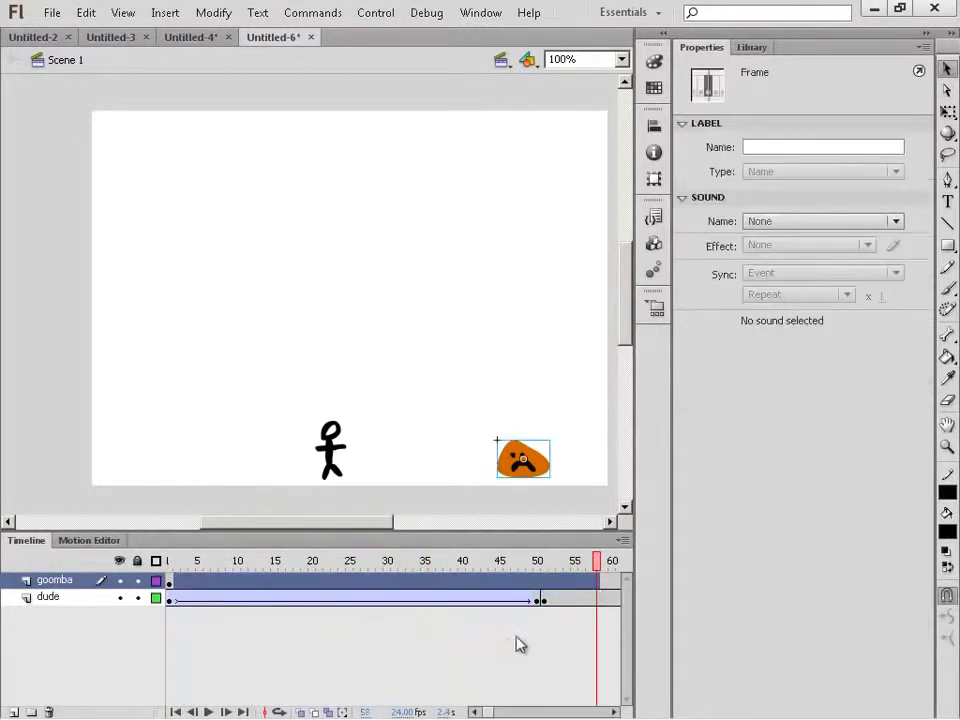
drag(490, 712, 497, 712)
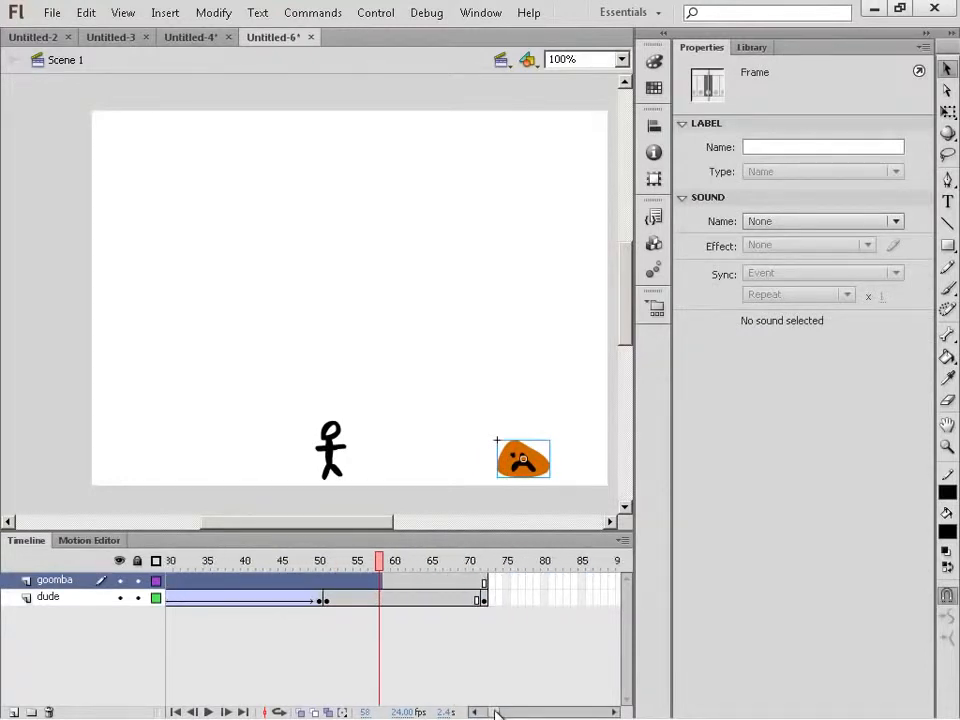
click(404, 600)
click(357, 597)
click(404, 598)
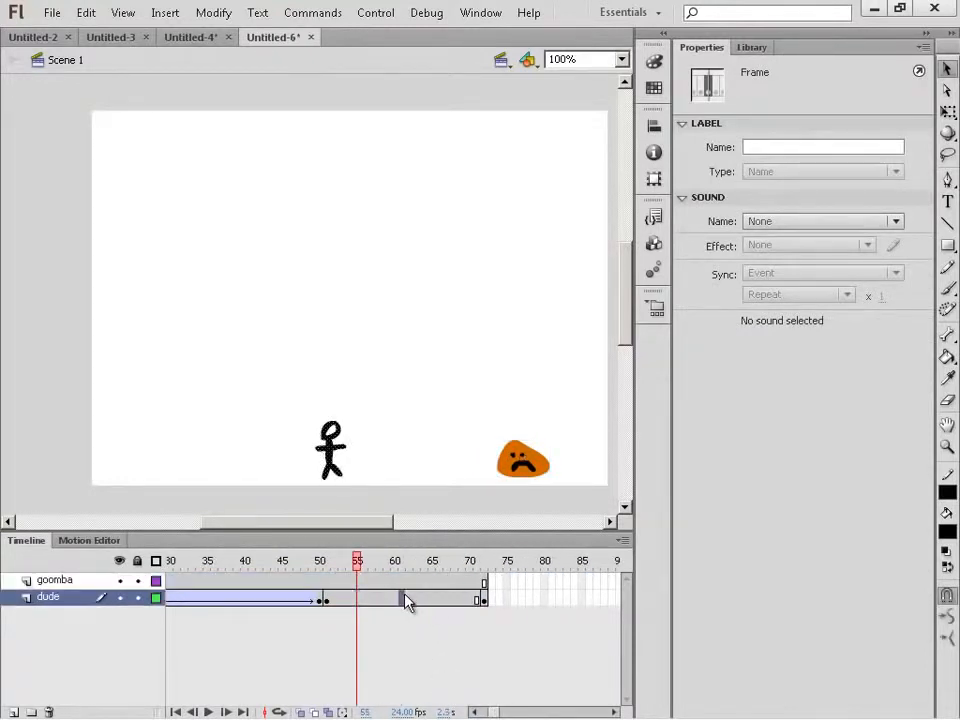
click(435, 598)
click(457, 599)
click(496, 600)
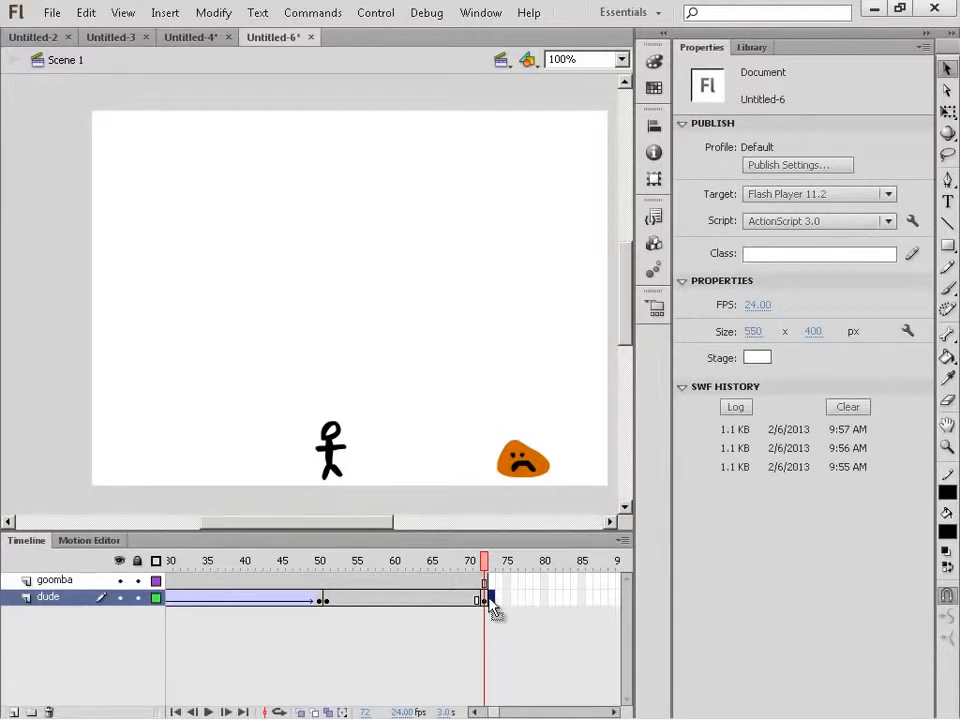
right_click(492, 602)
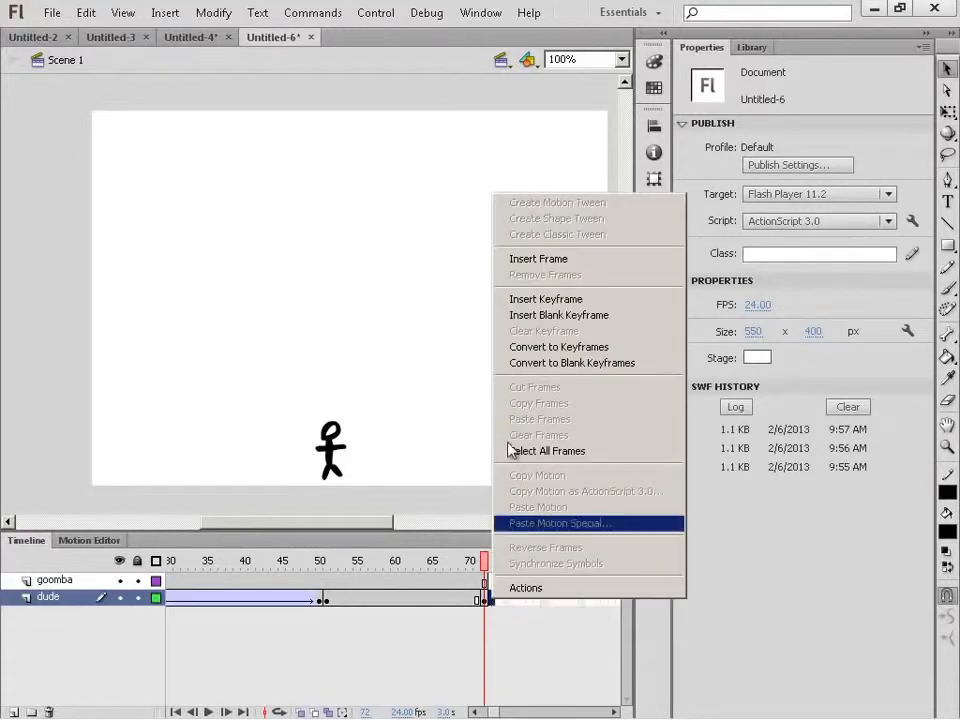
click(521, 302)
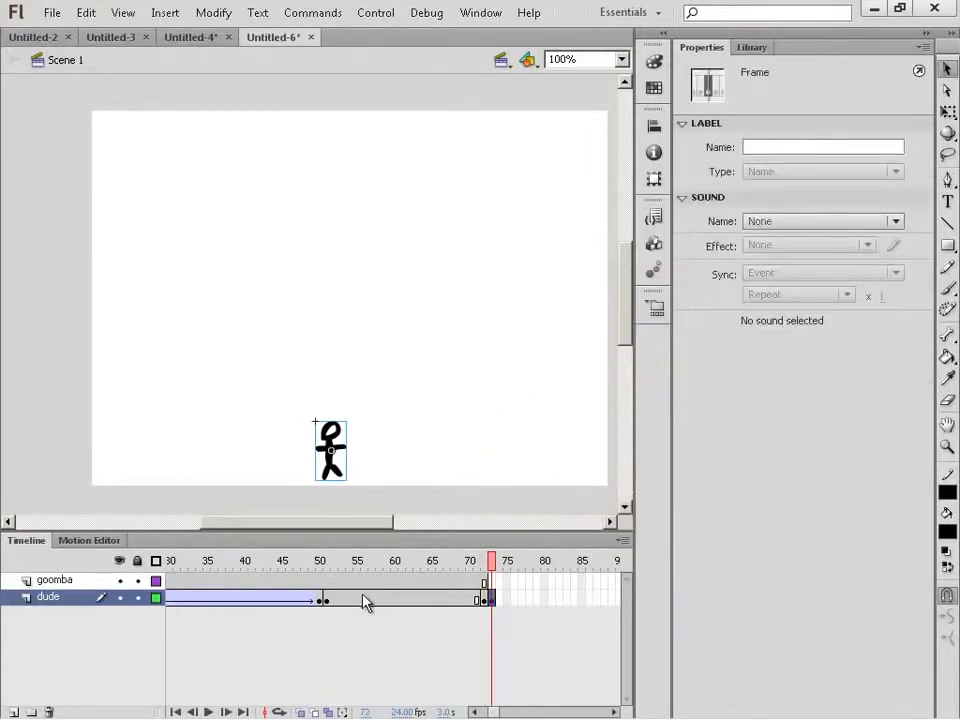
Create a motion tween from the stick figure's keyframe at frame 73 of the dude layer
drag(348, 599, 449, 595)
click(463, 595)
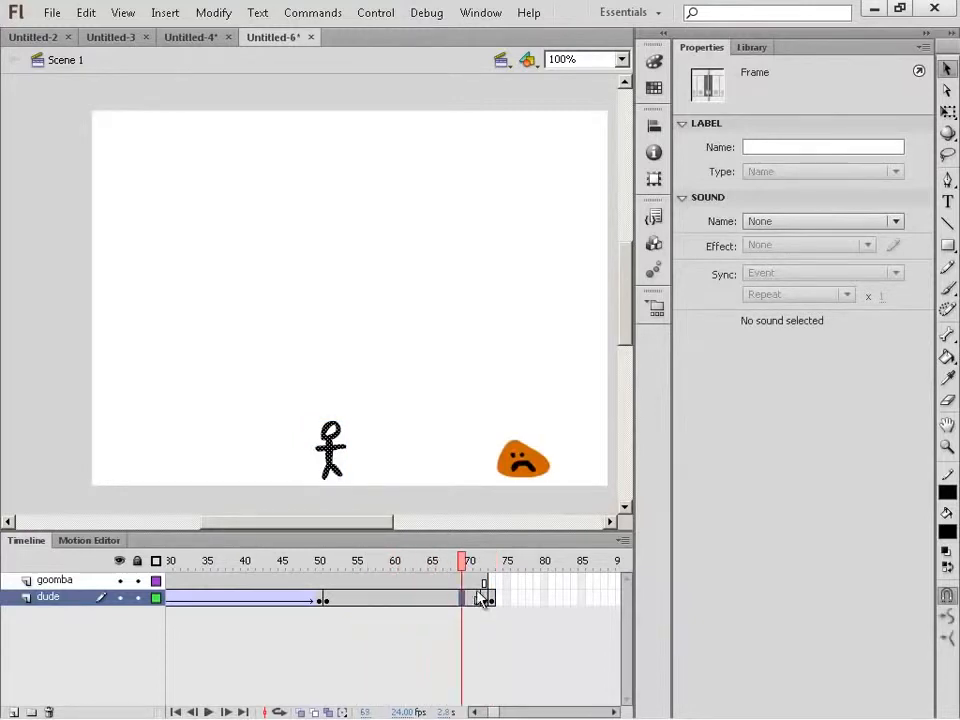
click(491, 599)
right_click(489, 600)
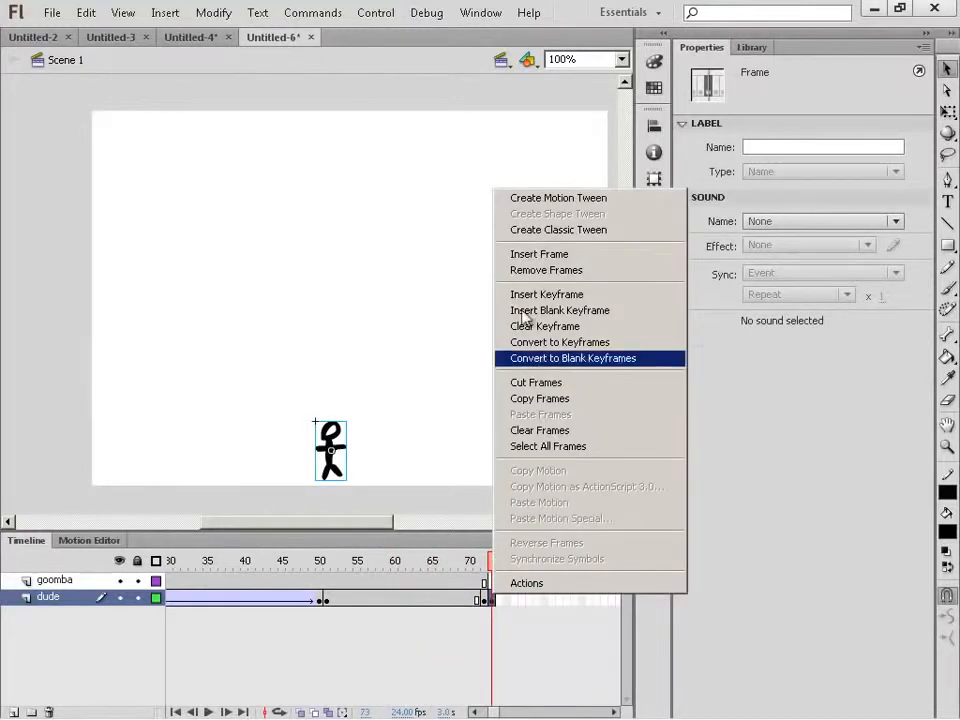
click(558, 198)
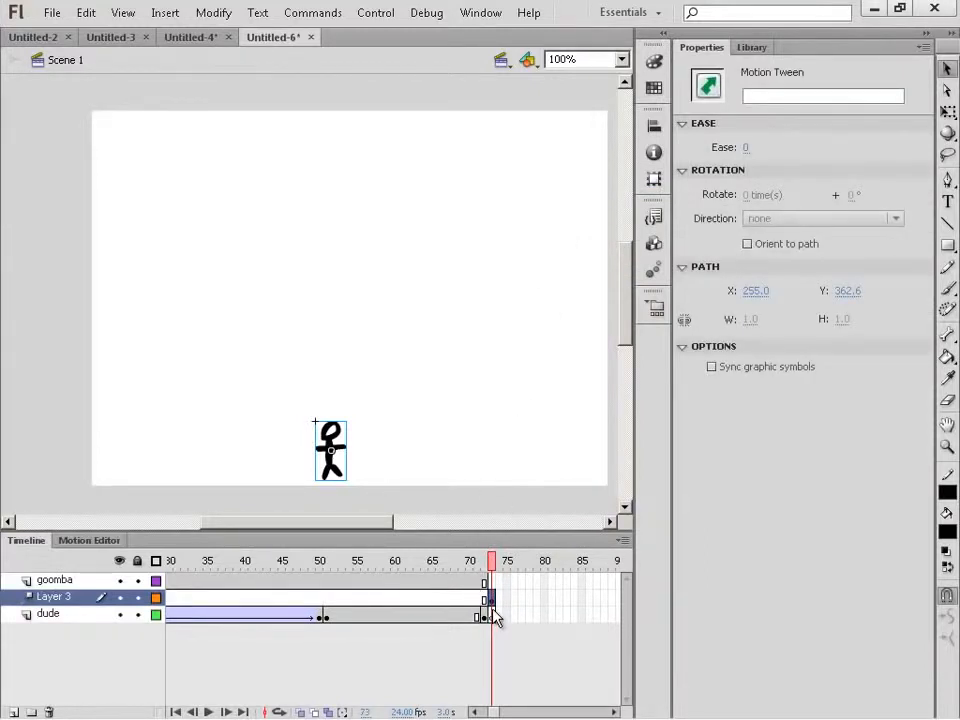
Rename the new tween layer, Layer 3, to dude2
double_click(57, 598)
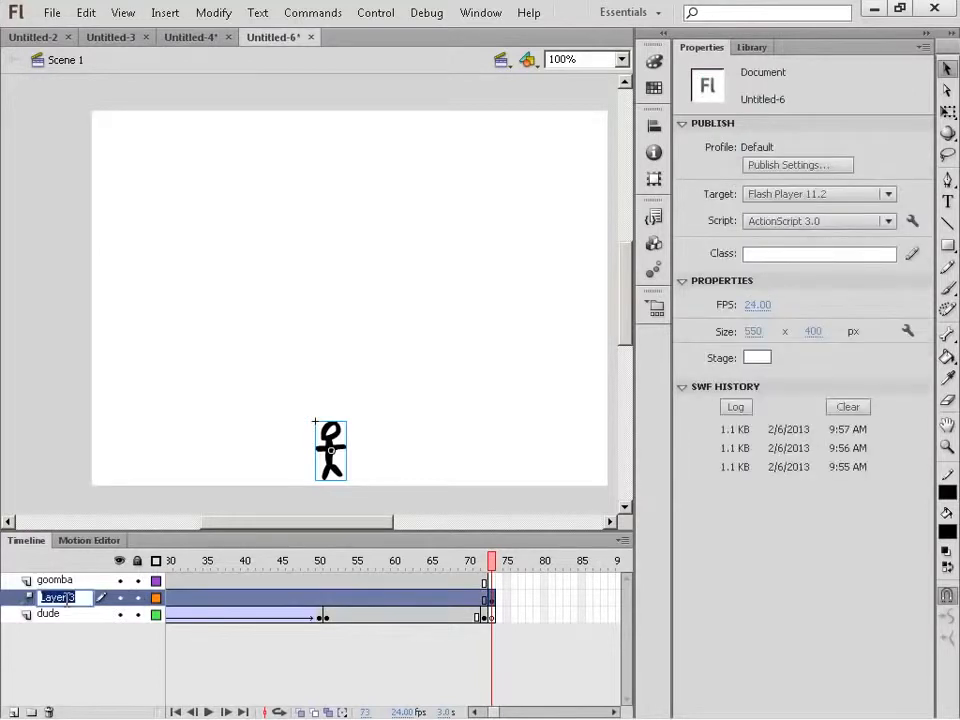
text(dude2)
key(Return)
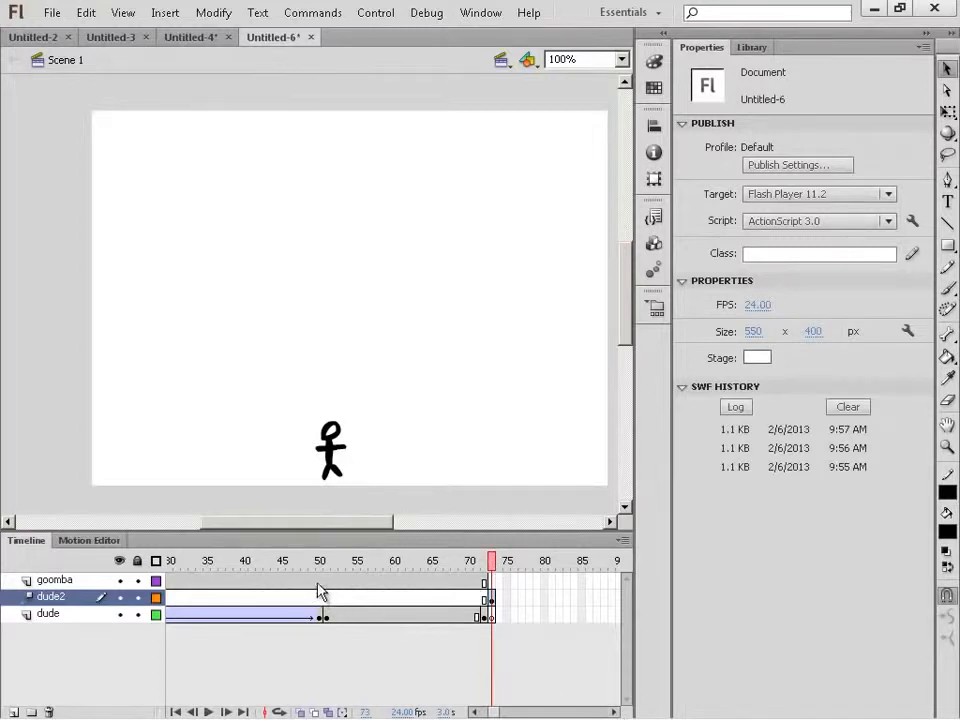
Insert frames in the goomba layer until it extends to frame 105
click(616, 711)
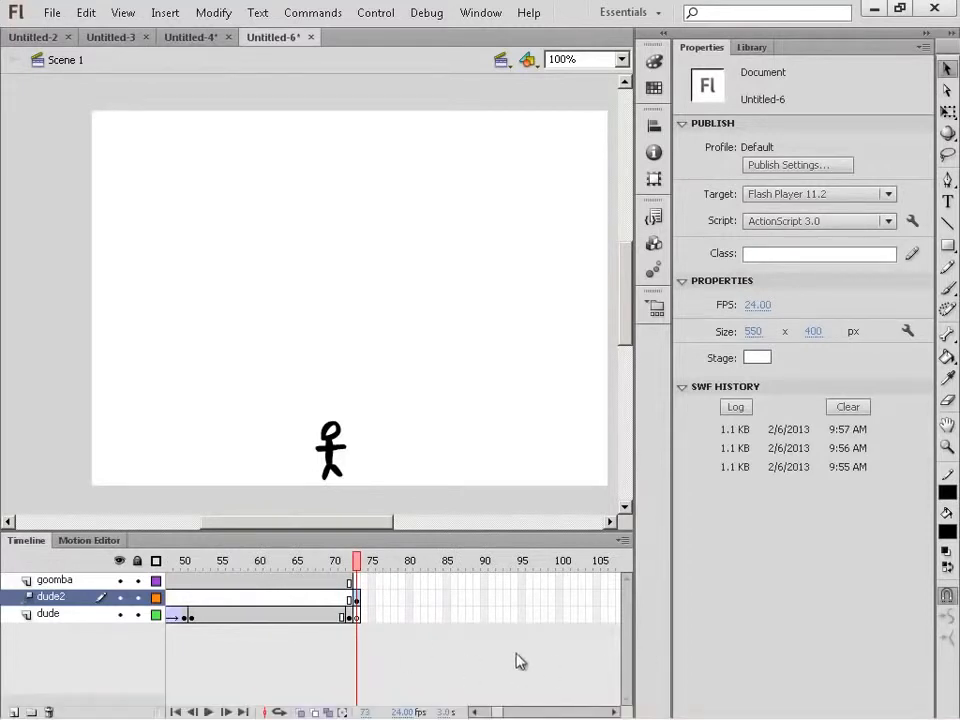
click(298, 582)
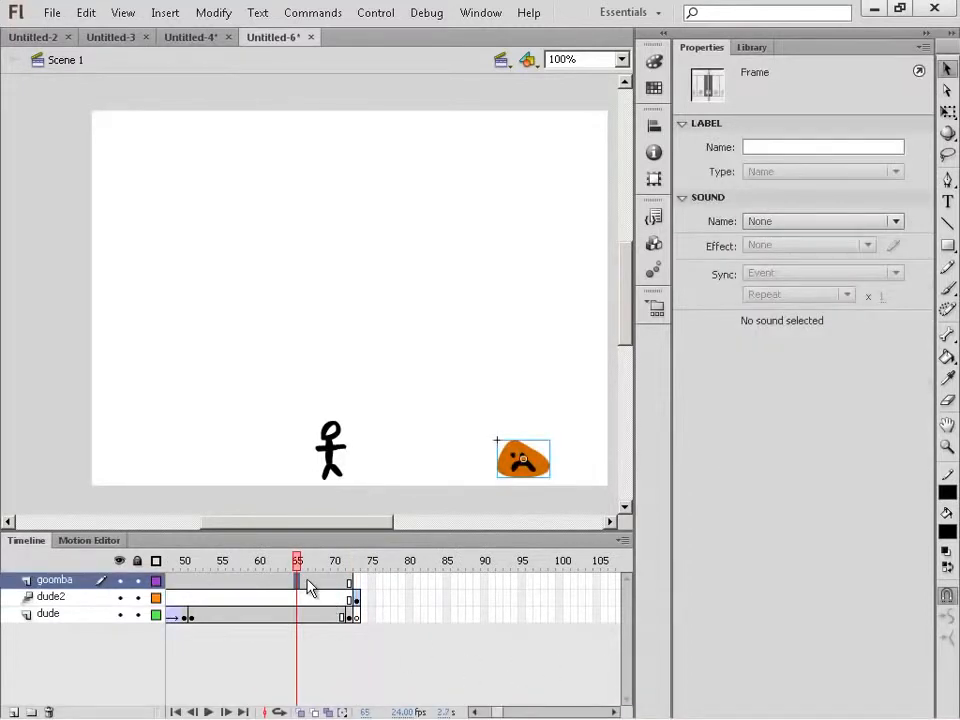
key(F5)
key(F5)
key(F5)
key(F5)
key(F5)
key(F5)
key(F5)
key(F5)
key(F5)
key(F5)
key(F5)
key(F5)
key(F5)
key(F5)
key(F5)
key(F5)
key(F5)
key(F5)
key(F5)
key(F5)
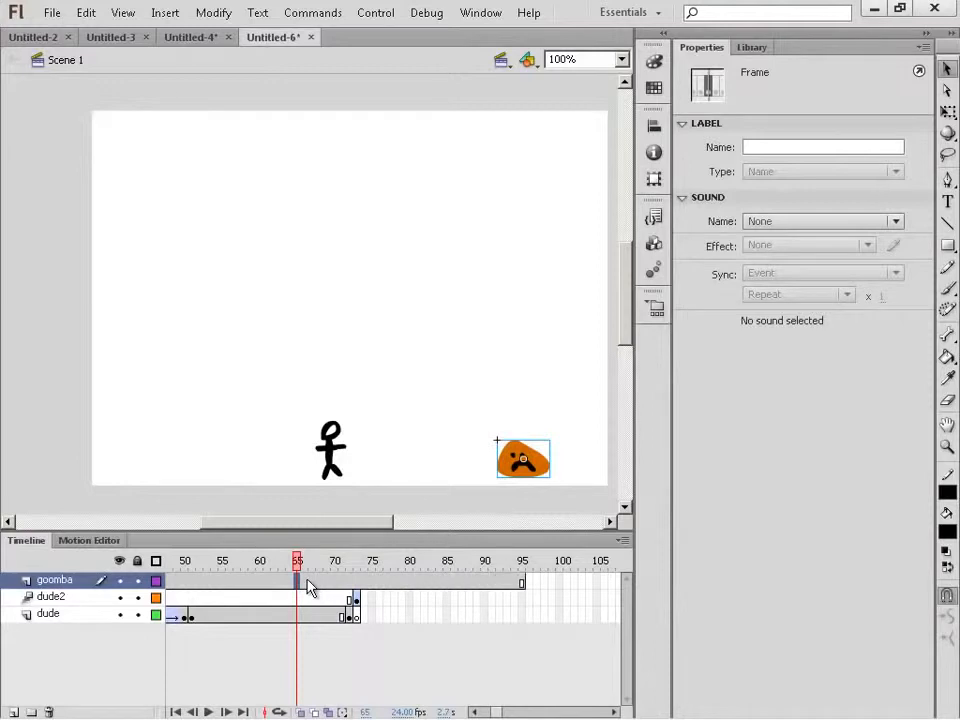
key(F5)
key(F5)
key(F5)
key(F5)
key(F5)
key(F5)
key(F5)
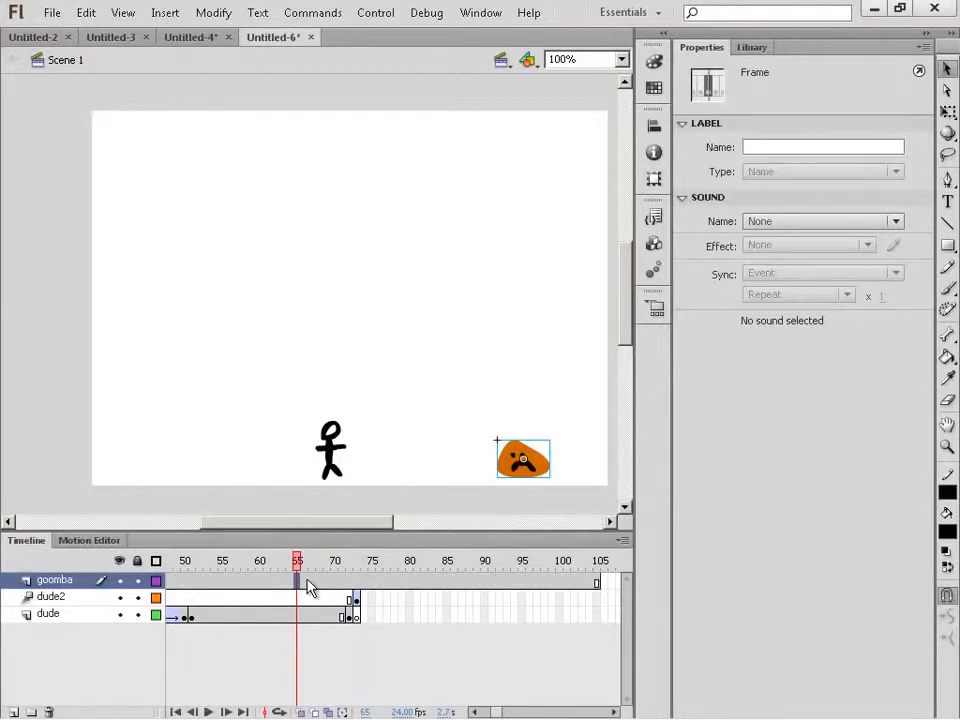
Stretch the dude2 motion tween to frame 105 and insert a keyframe for all properties there
click(354, 598)
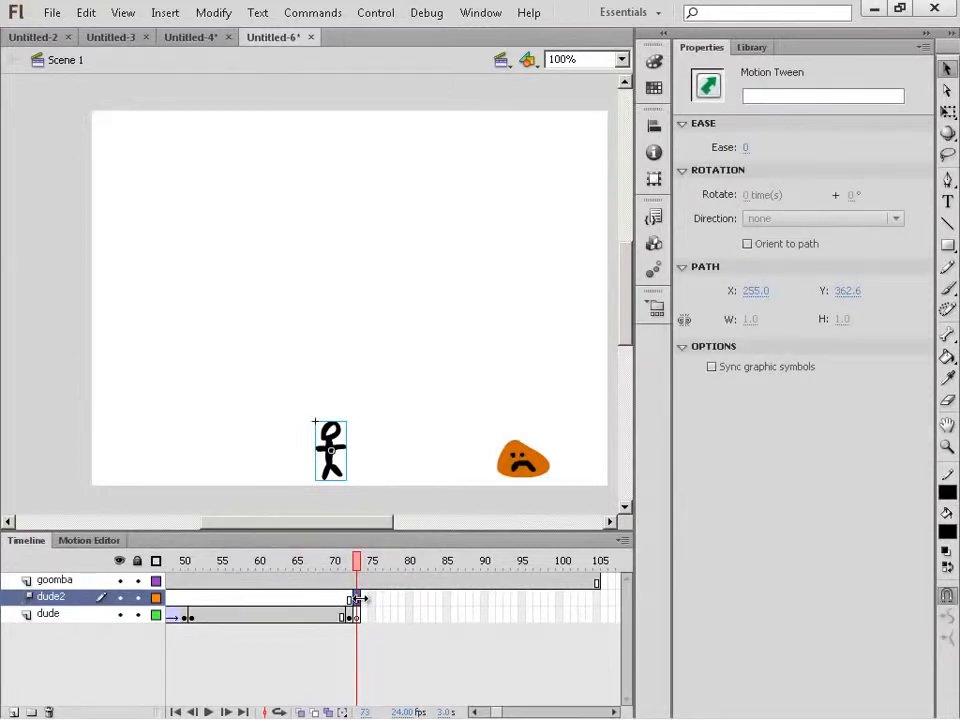
drag(357, 598, 598, 605)
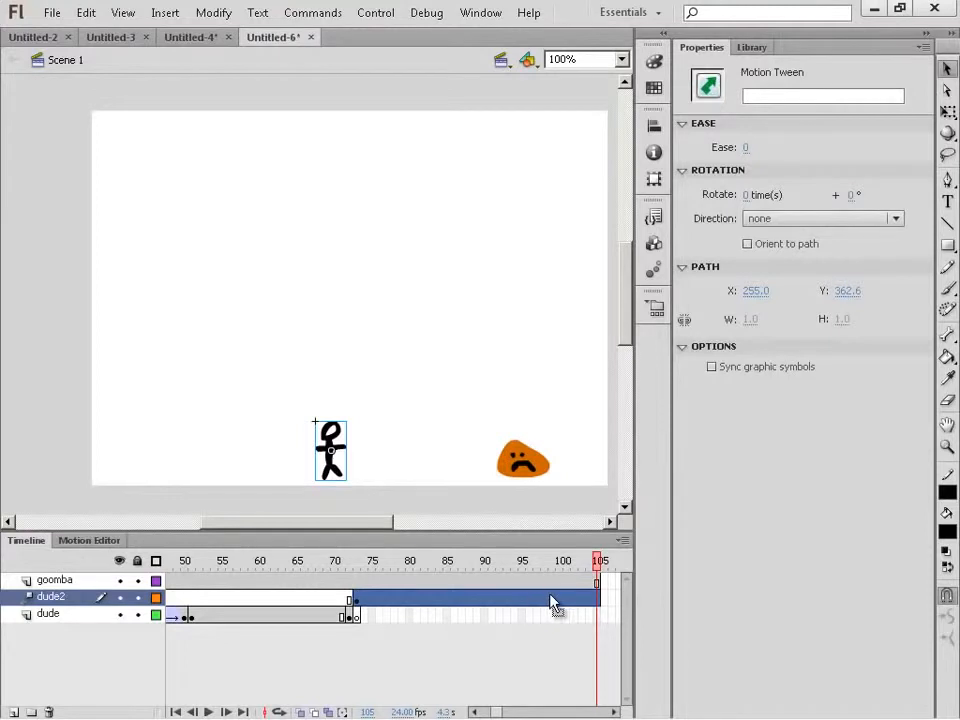
right_click(600, 604)
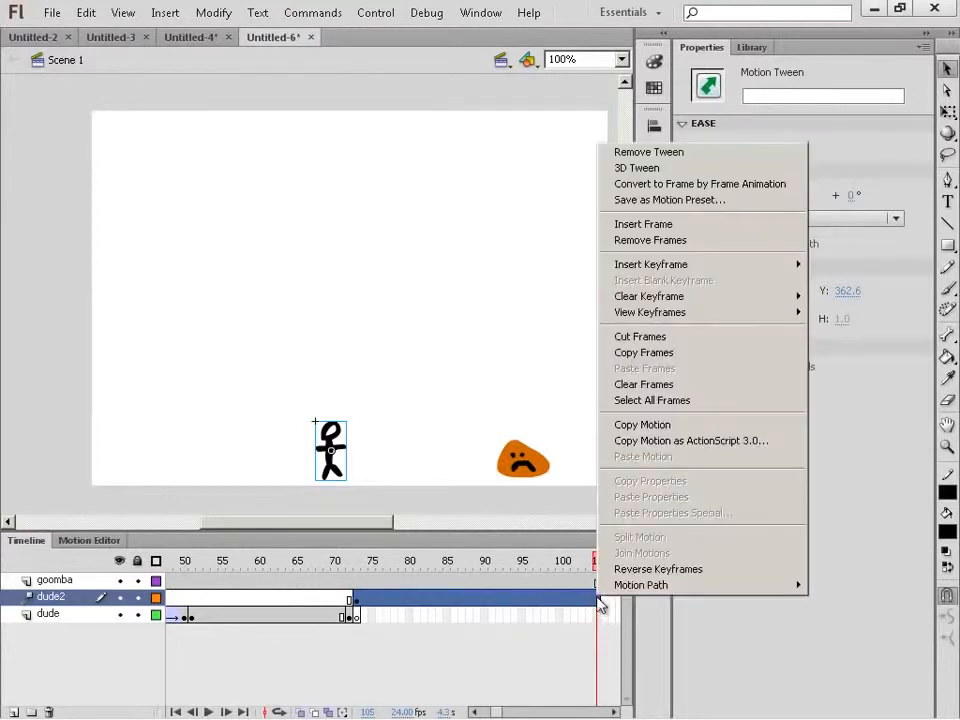
mouse_move(645, 266)
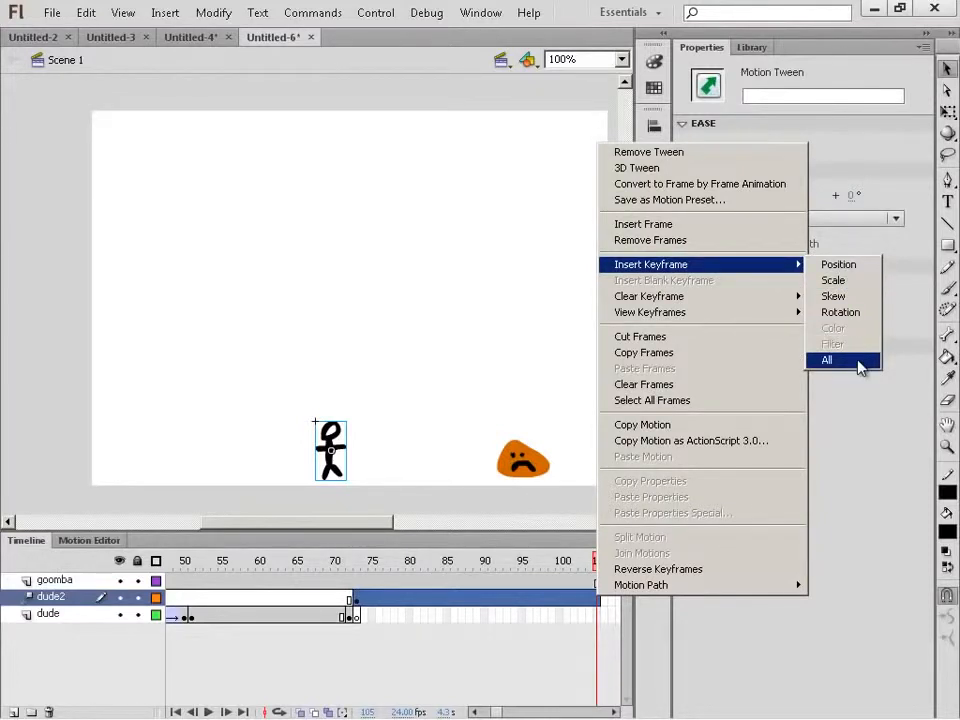
click(827, 360)
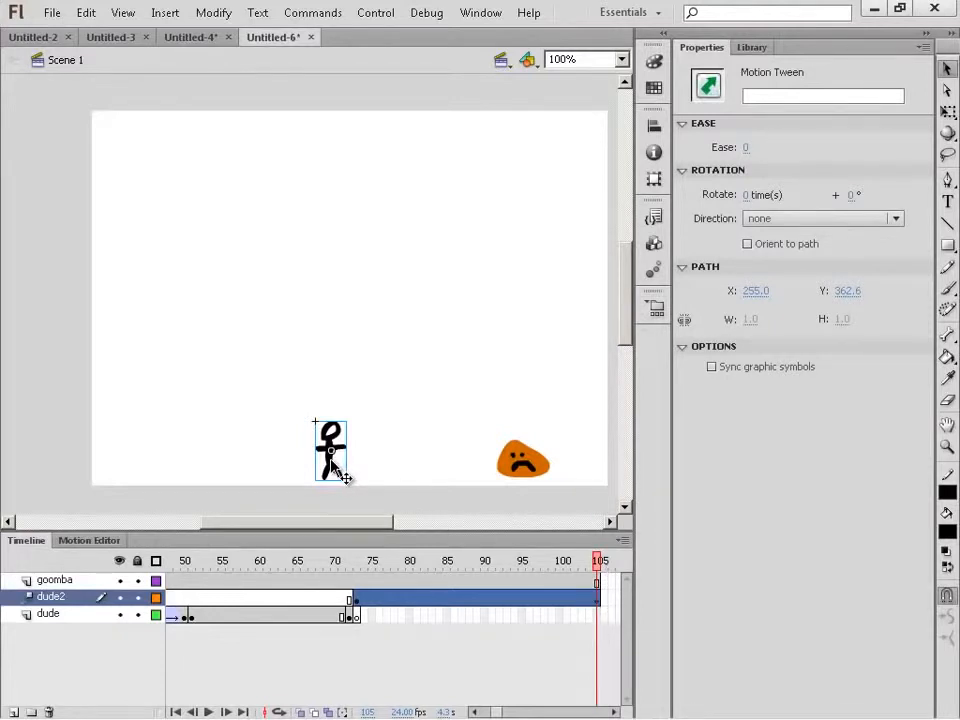
At frame 105, move the stick figure onto the goomba's head, at about X 443.7, Y 319.3
drag(340, 474, 514, 428)
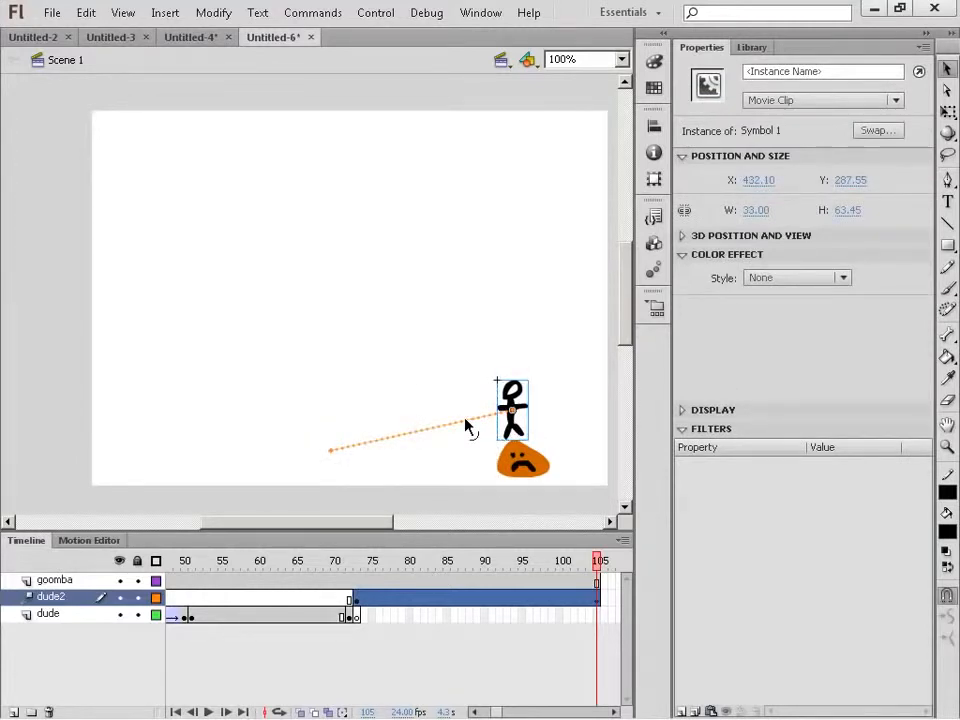
mouse_move(523, 433)
mouse_down()
mouse_move(538, 465)
mouse_move(525, 456)
mouse_up()
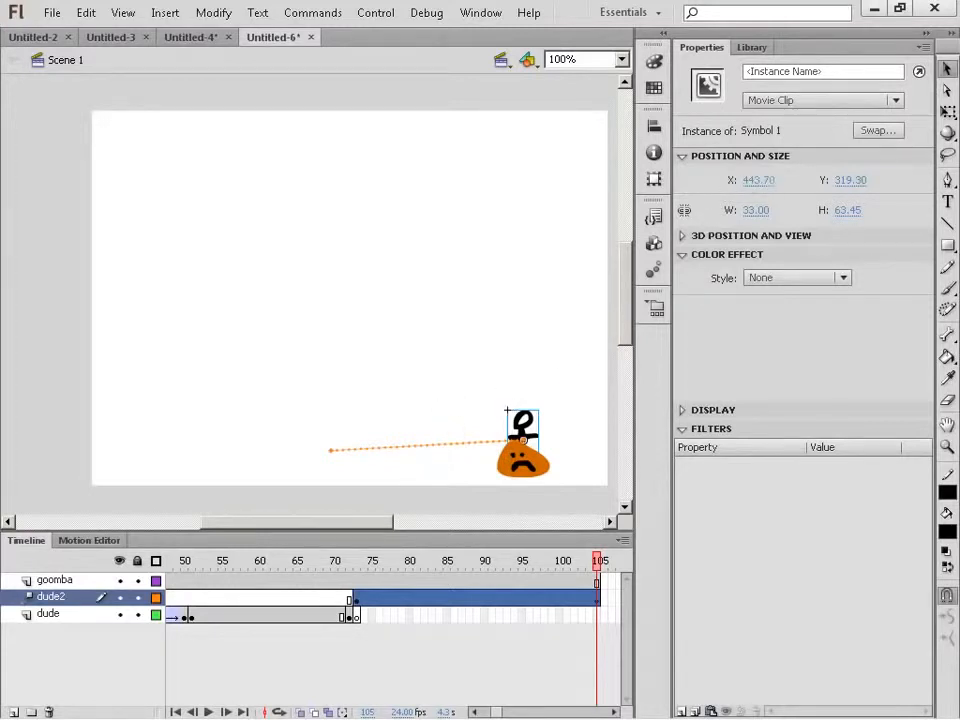
click(362, 281)
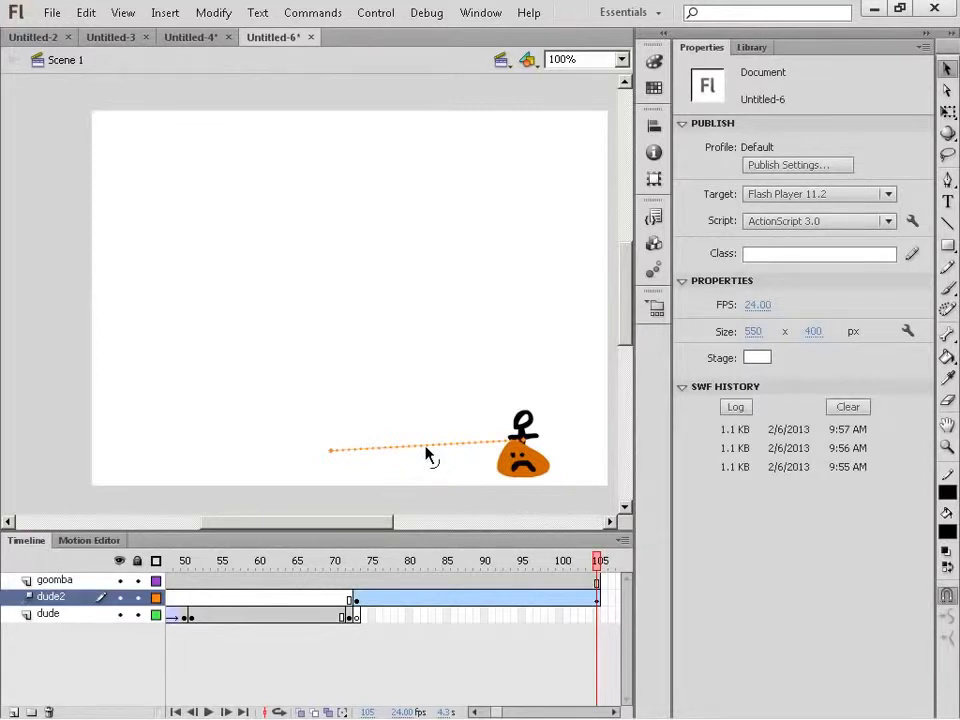
Bend the stick figure's straight motion path upward into a tall jump arch and scrub through the tween to check it
drag(423, 446, 422, 223)
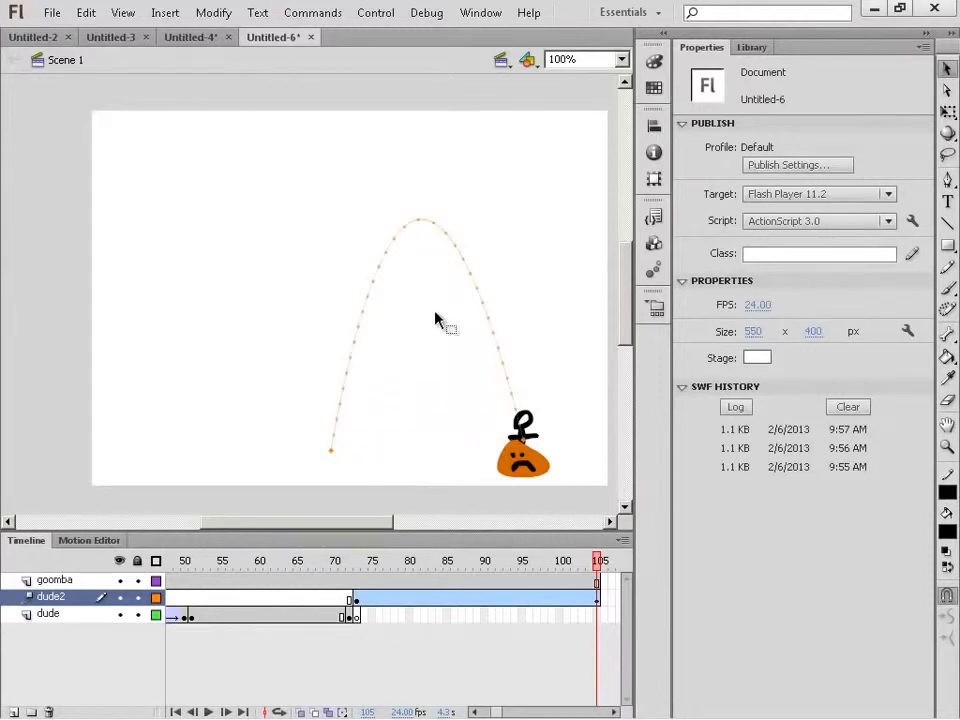
click(315, 573)
drag(336, 574, 585, 617)
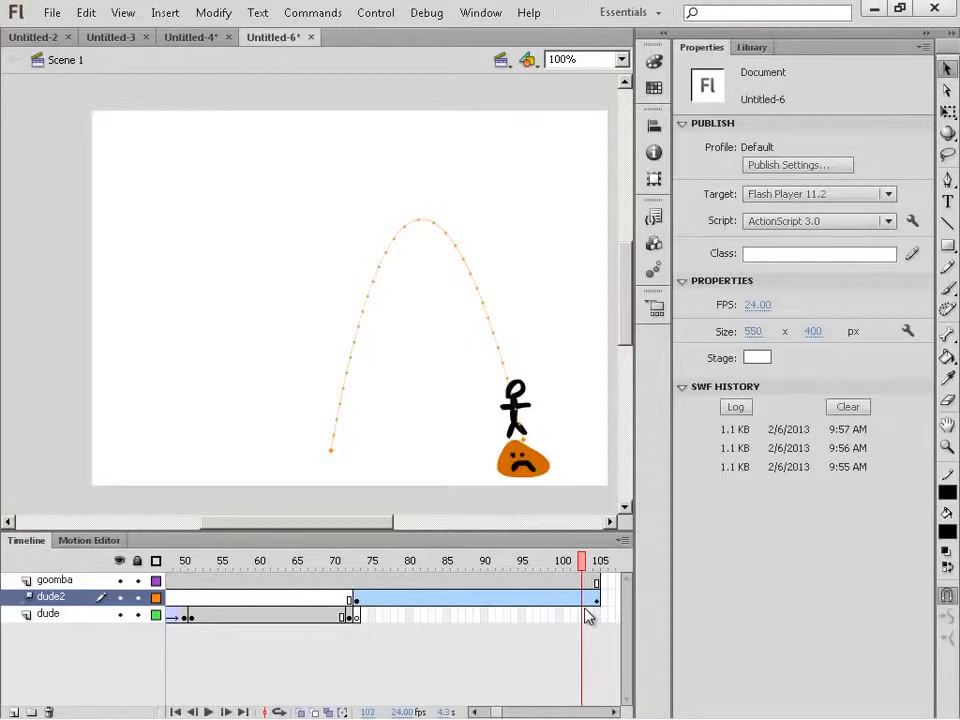
drag(587, 607, 588, 608)
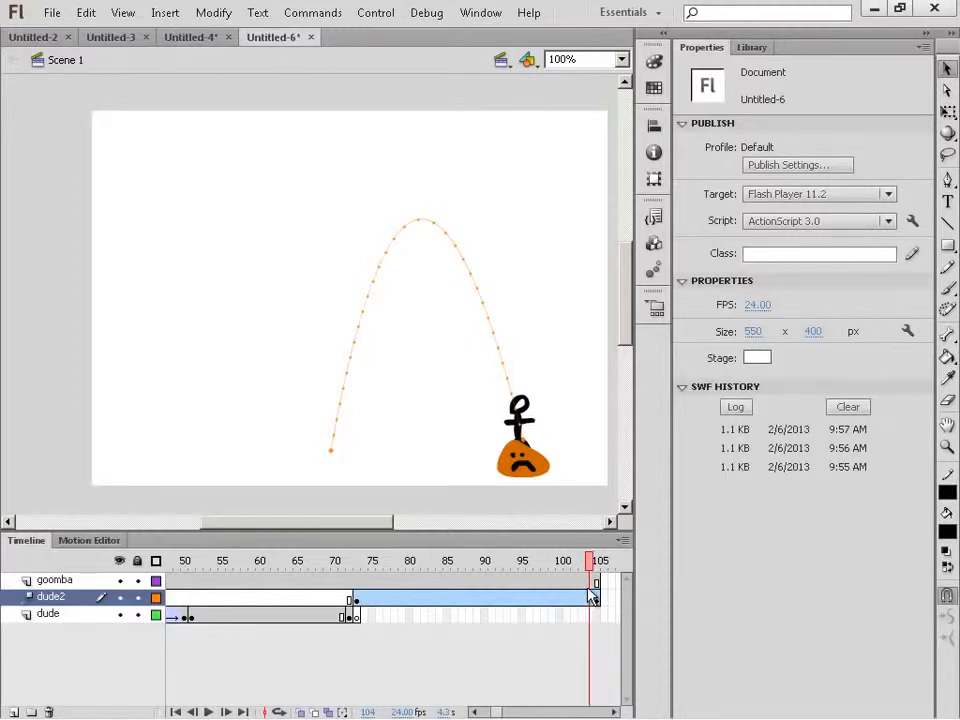
Insert more frames in the goomba layer until it extends to frame 140
click(589, 584)
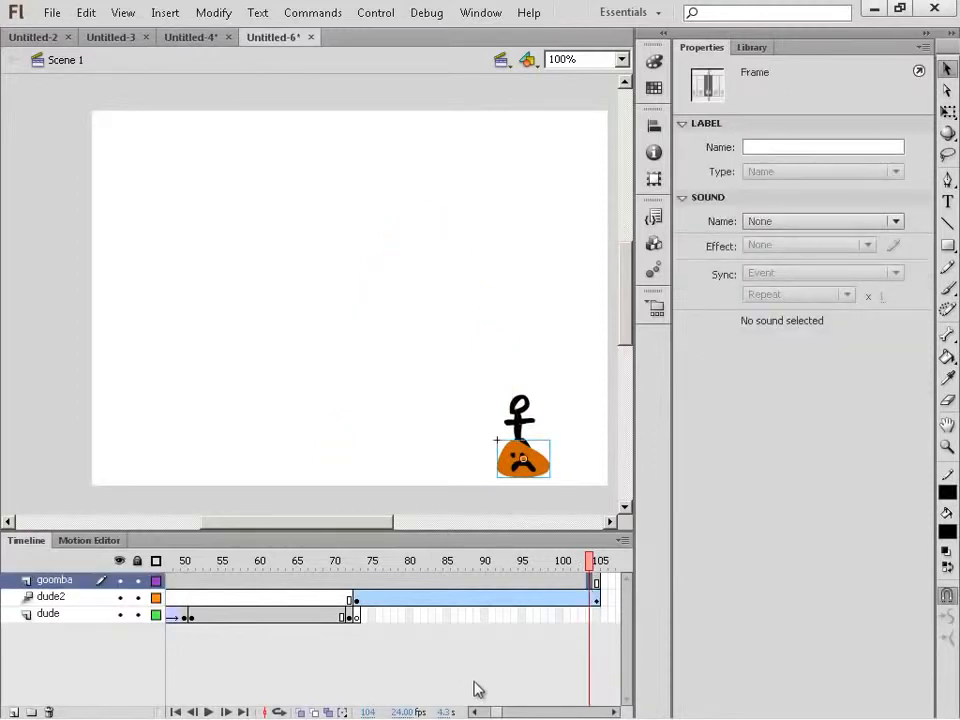
click(613, 712)
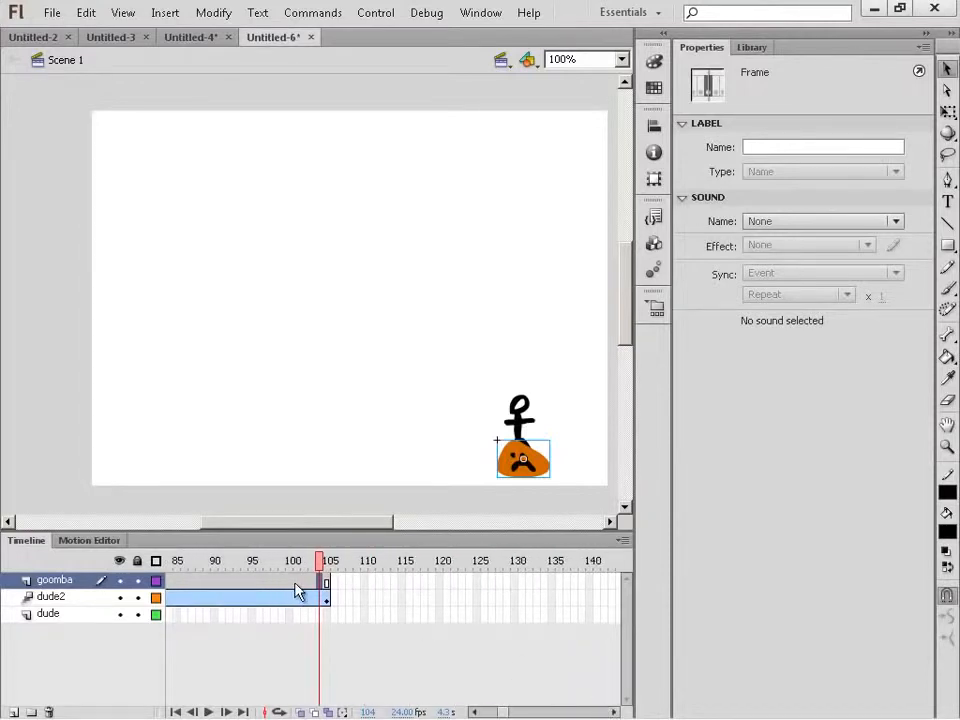
click(295, 583)
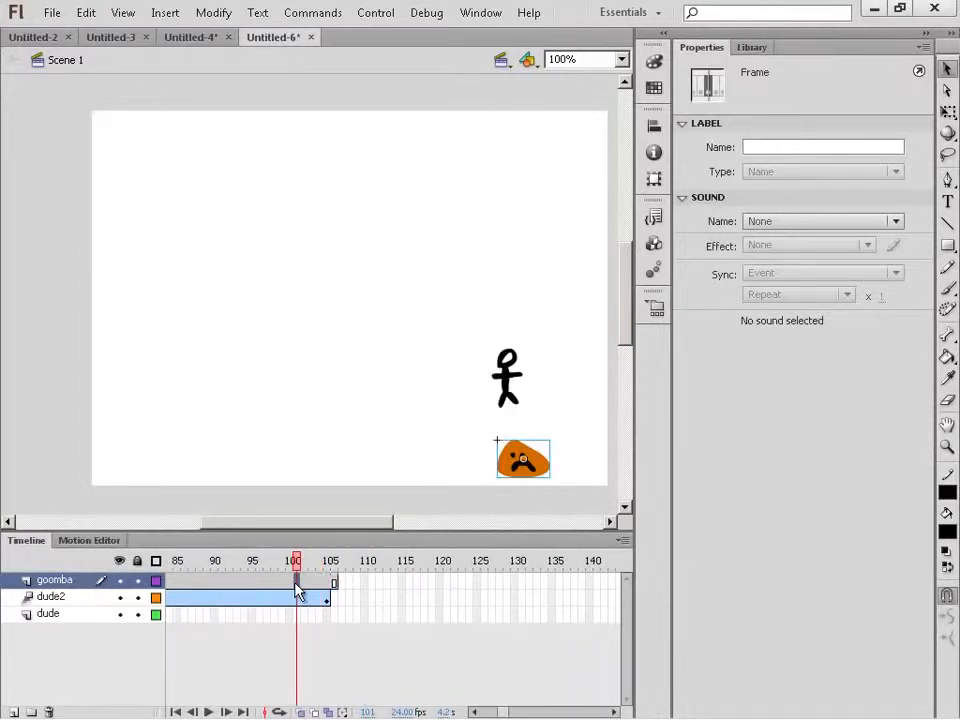
key(F5)
key(F5)
key(F5)
key(F5)
key(F5)
key(F5)
key(F5)
key(F5)
key(F5)
key(F5)
key(F5)
key(F5)
key(F5)
key(F5)
key(F5)
key(F5)
key(F5)
key(F5)
key(F5)
key(F5)
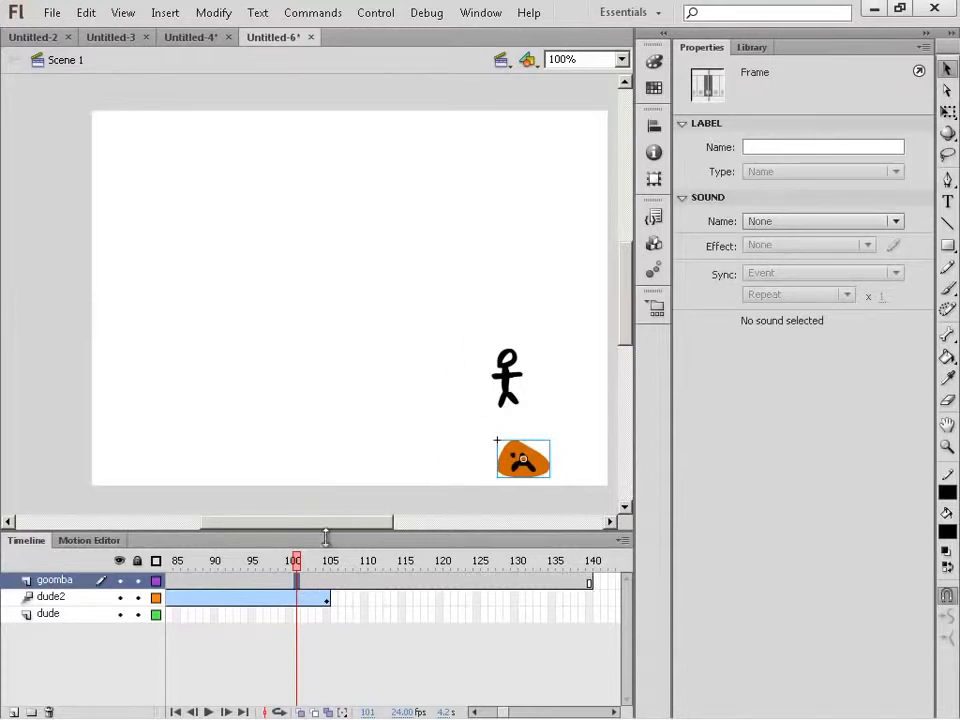
Insert a keyframe at frame 104 of the goomba layer, where the stick figure lands on the goomba
drag(288, 565, 322, 565)
click(322, 583)
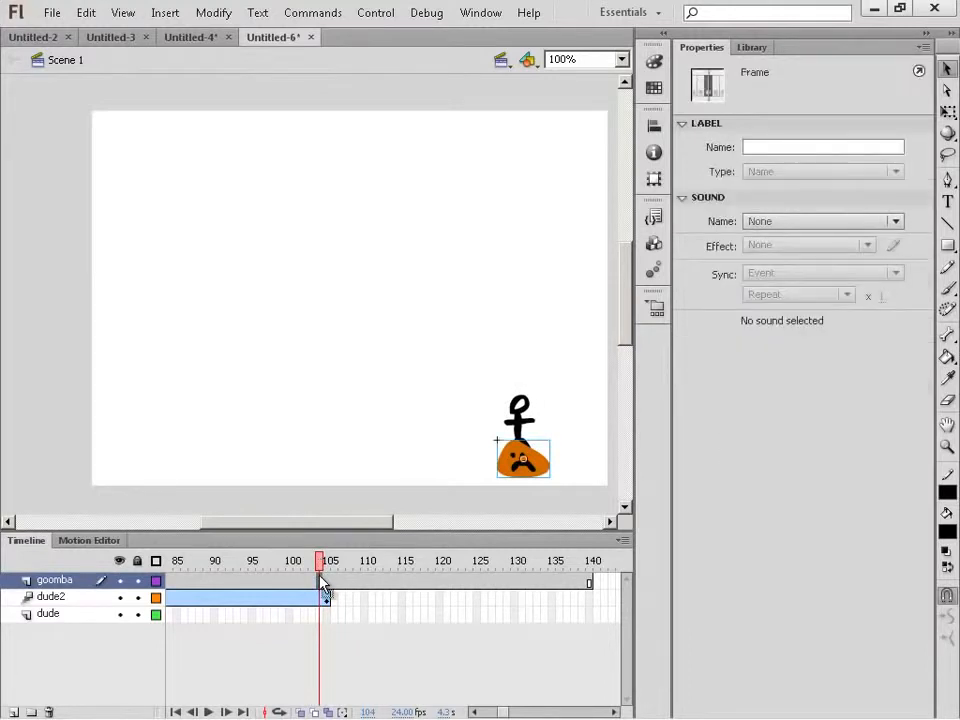
right_click(322, 583)
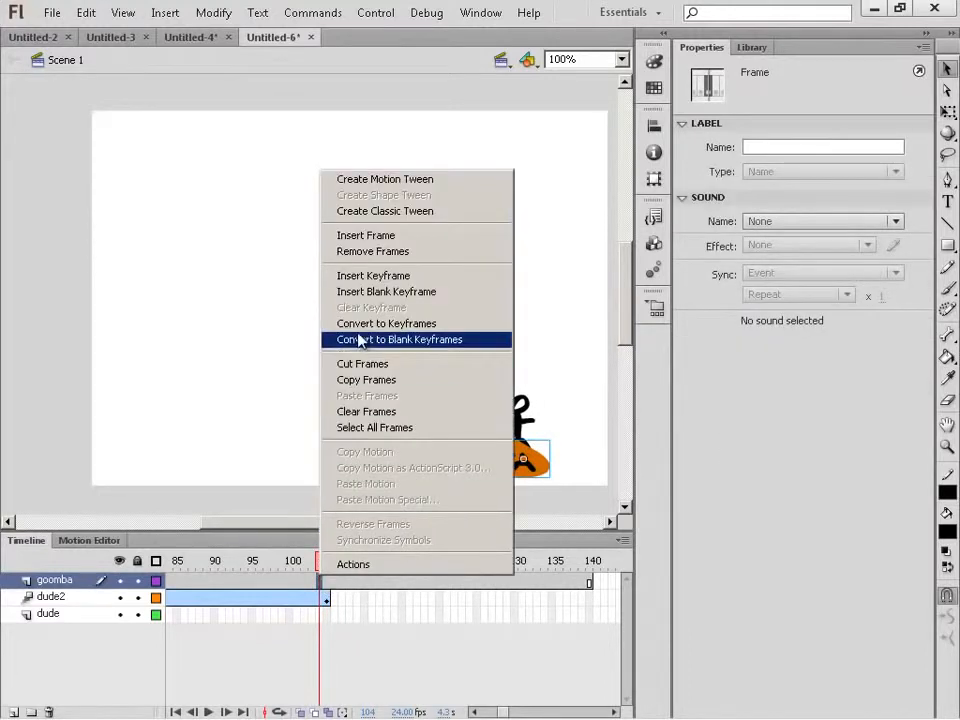
click(379, 281)
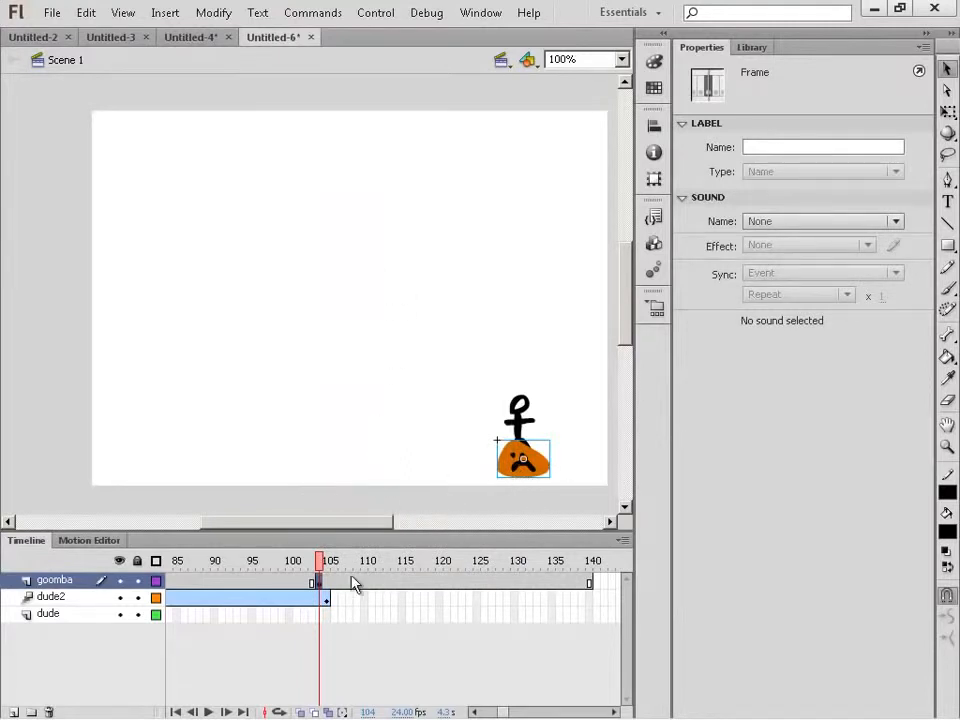
Extend the stick figure's jump tween in the dude2 layer to end at frame 111 and scrub through the landing
drag(358, 582, 384, 586)
click(341, 606)
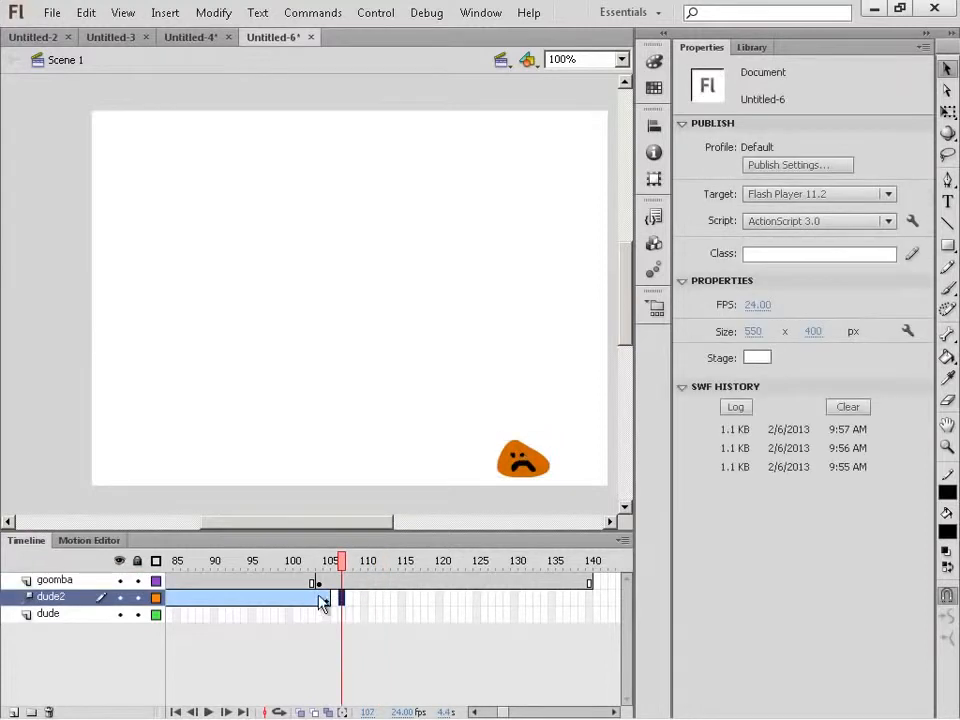
click(317, 600)
drag(332, 598, 372, 597)
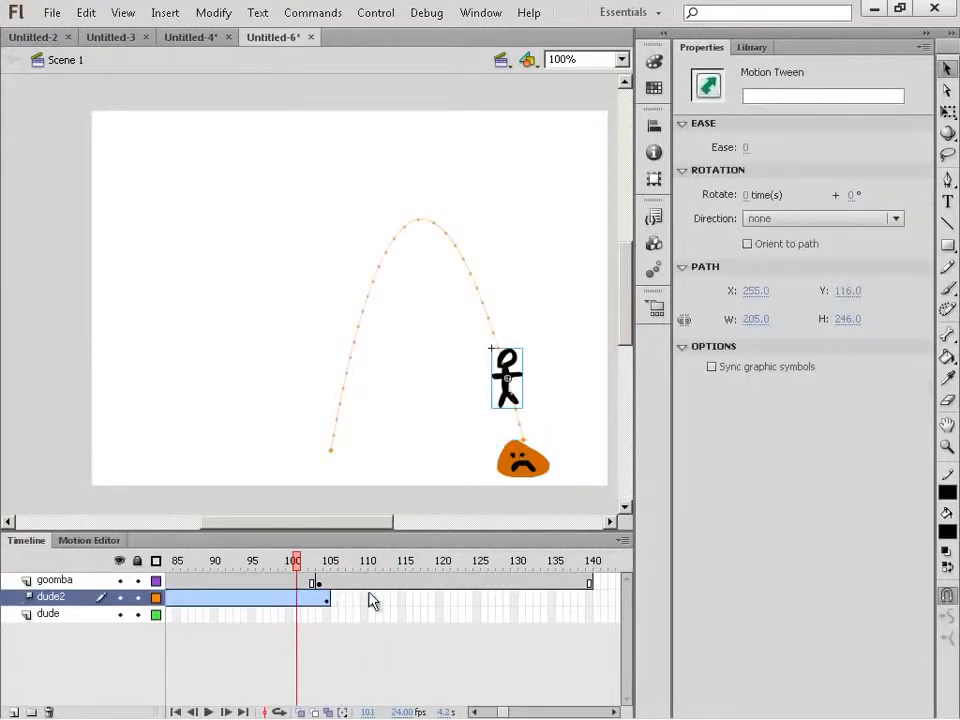
drag(287, 563, 321, 566)
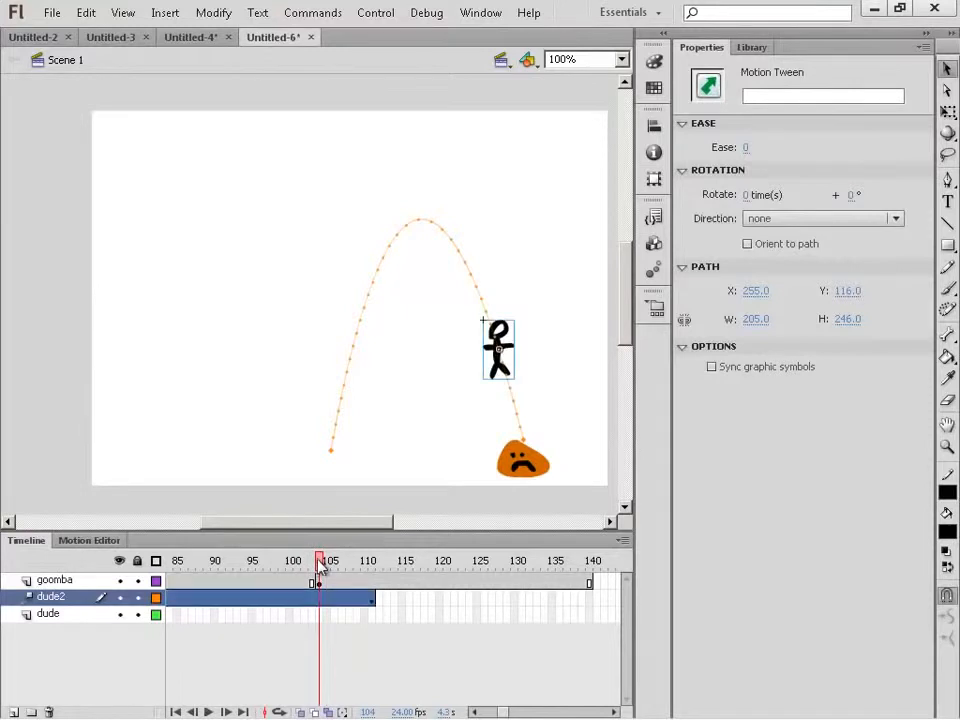
Insert seven frames at frame 100 of the goomba layer to push its keyframe to frame 111, and scrub to check the landing
click(292, 585)
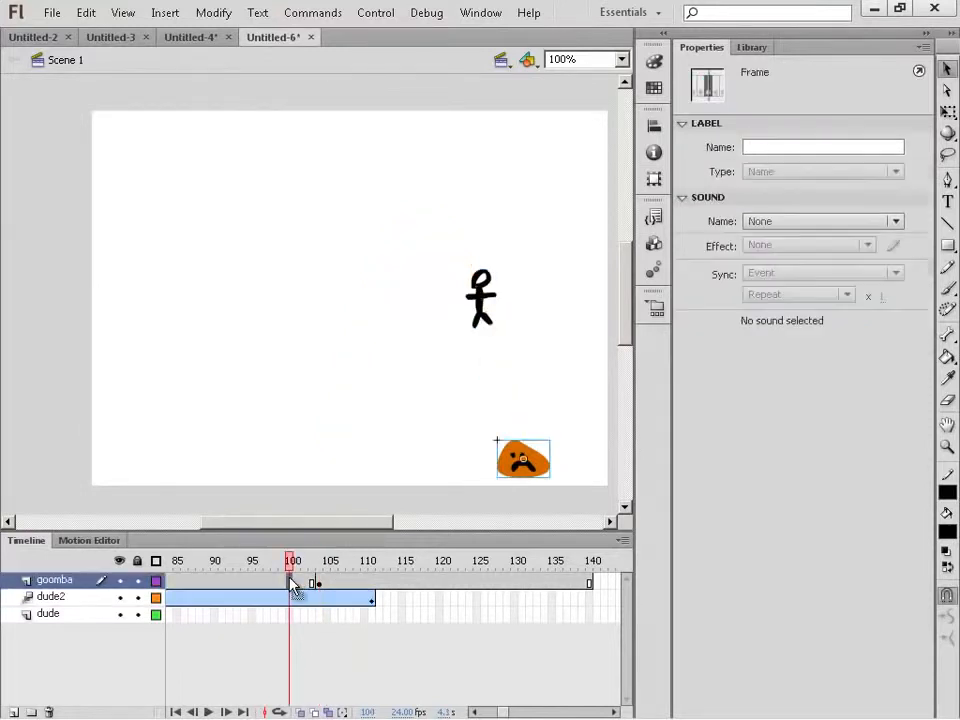
key(F5)
key(F5)
key(F5)
key(F5)
key(F5)
key(F5)
key(F5)
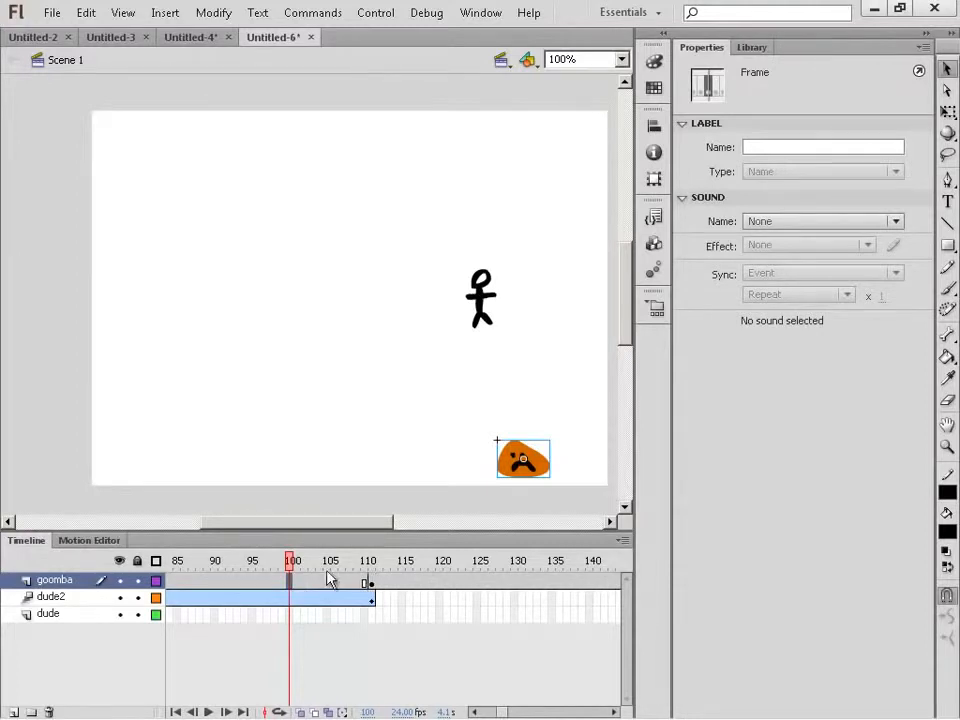
drag(330, 564, 363, 563)
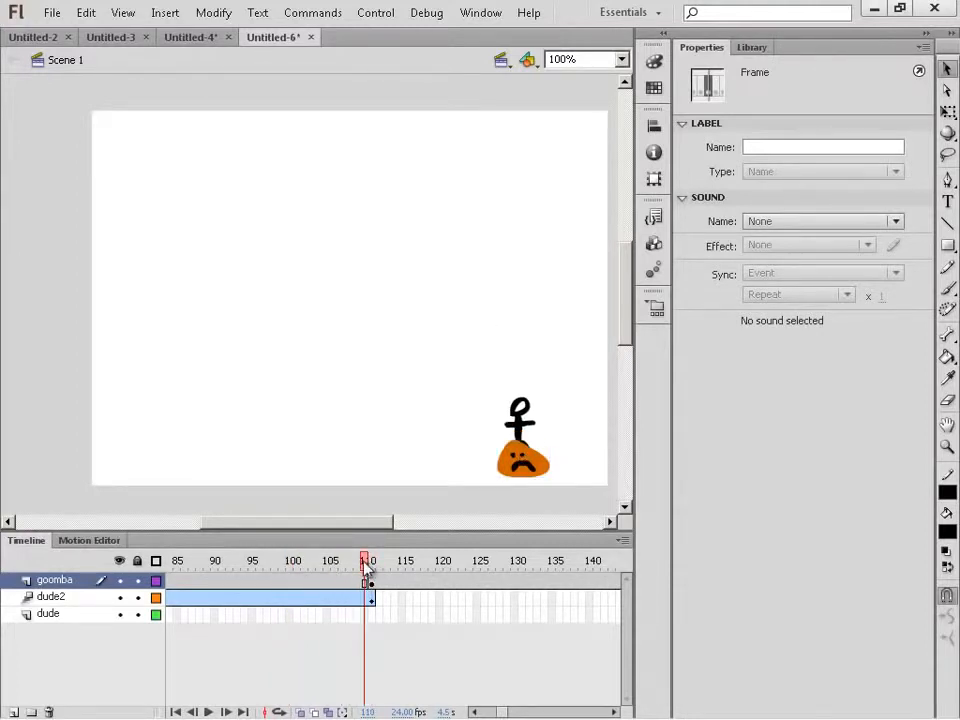
Remove two frames around frame 107 of the goomba layer to bring its keyframe to frame 109, and scrub to check contact
drag(364, 562, 358, 563)
click(345, 583)
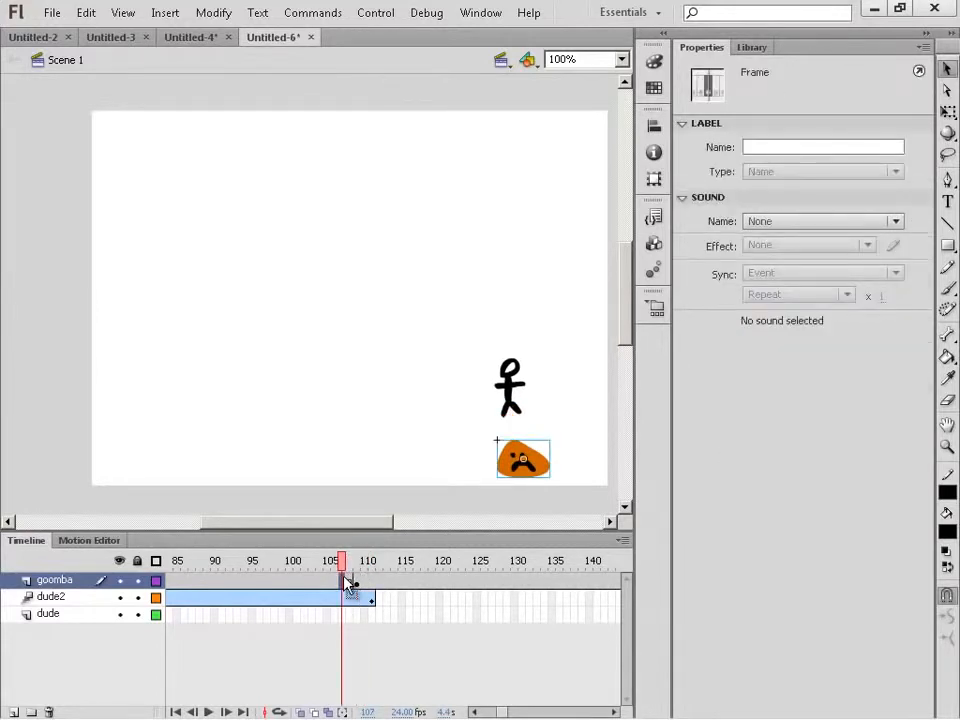
click(363, 564)
drag(333, 563, 359, 565)
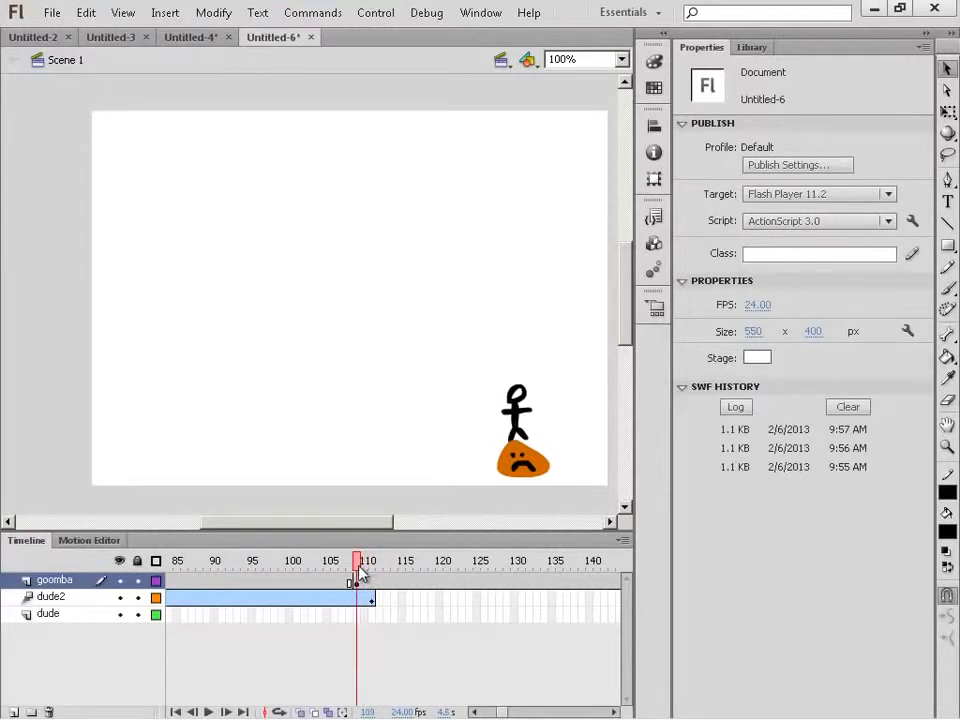
Create a classic tween from the goomba's frame 109 keyframe and remove the surplus frames so the span ends at frame 111
right_click(360, 580)
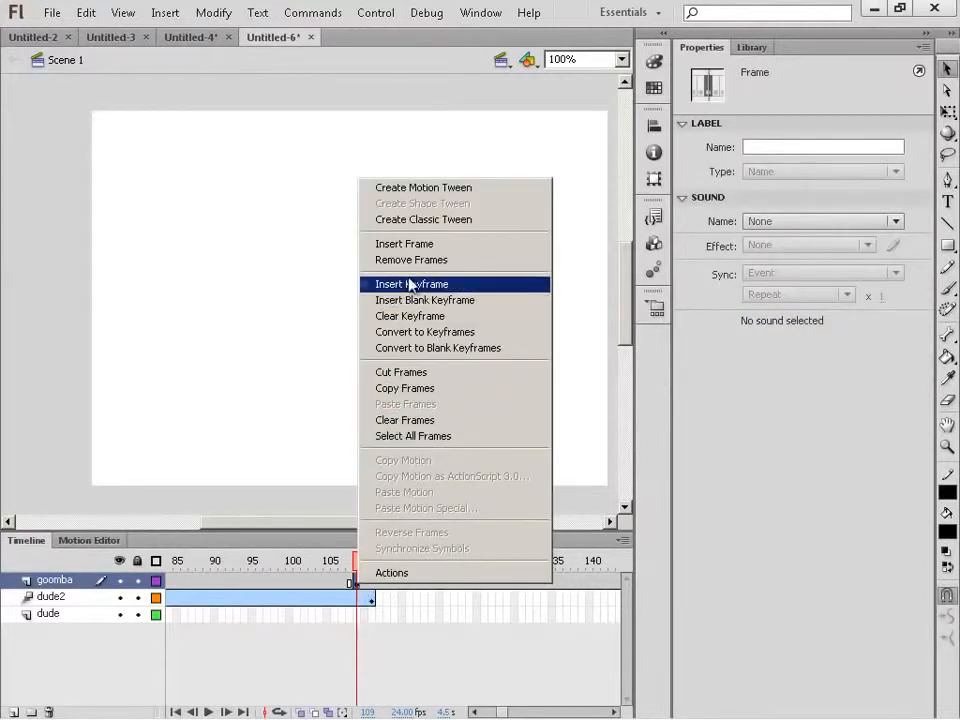
click(378, 219)
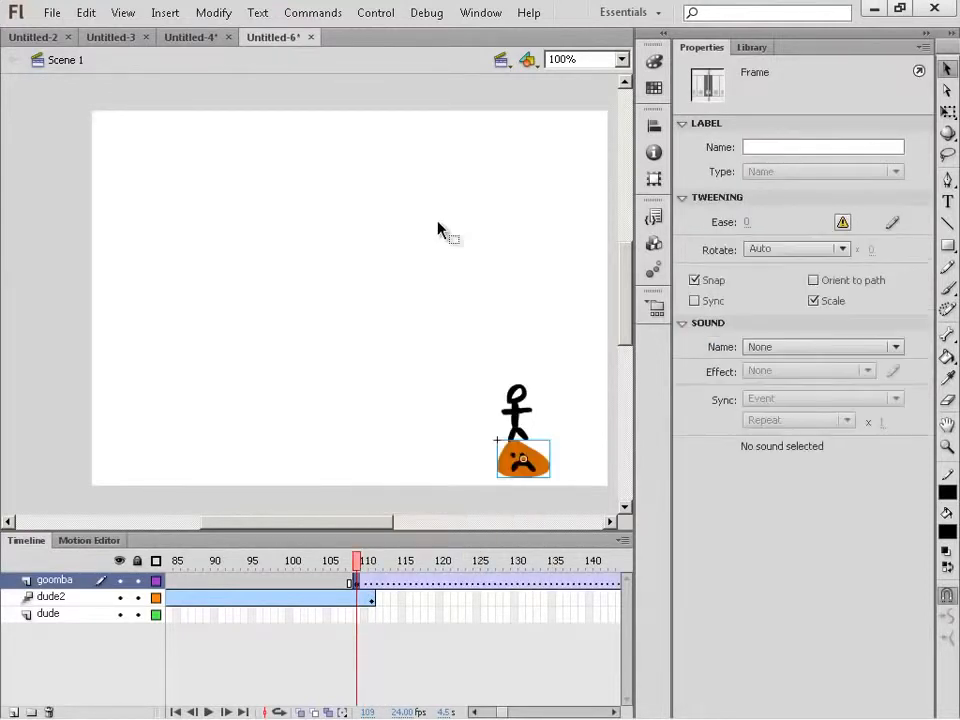
click(382, 584)
key(shift+F5)
key(shift+F5)
key(shift+F5)
key(shift+F5)
key(shift+F5)
key(shift+F5)
key(shift+F5)
key(shift+F5)
key(shift+F5)
key(shift+F5)
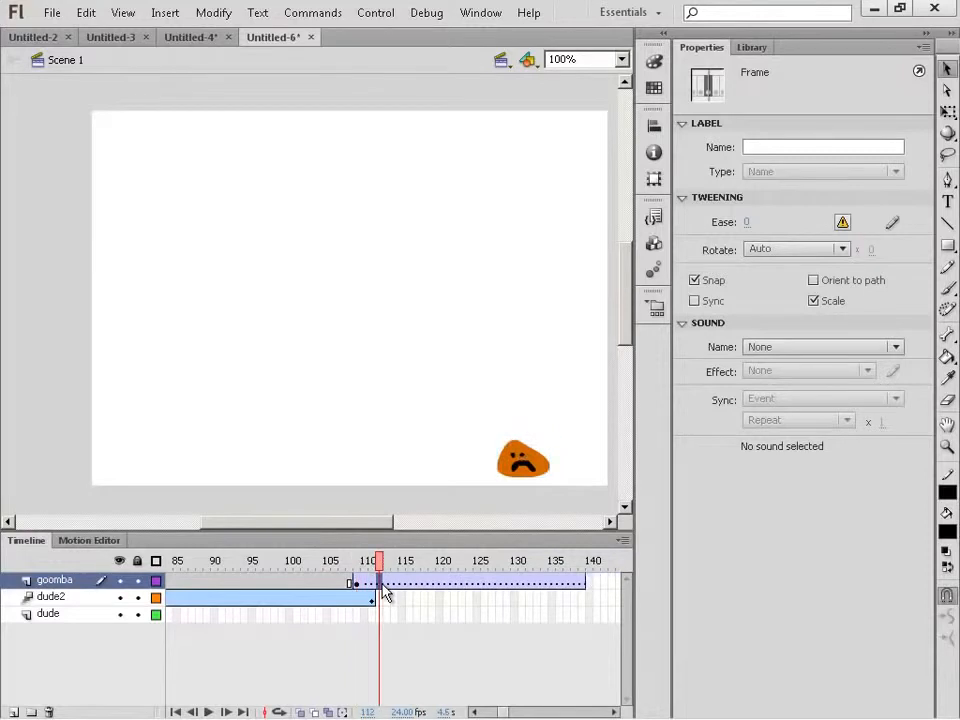
key(shift+F5)
key(shift+F5)
key(shift+F5)
key(shift+F5)
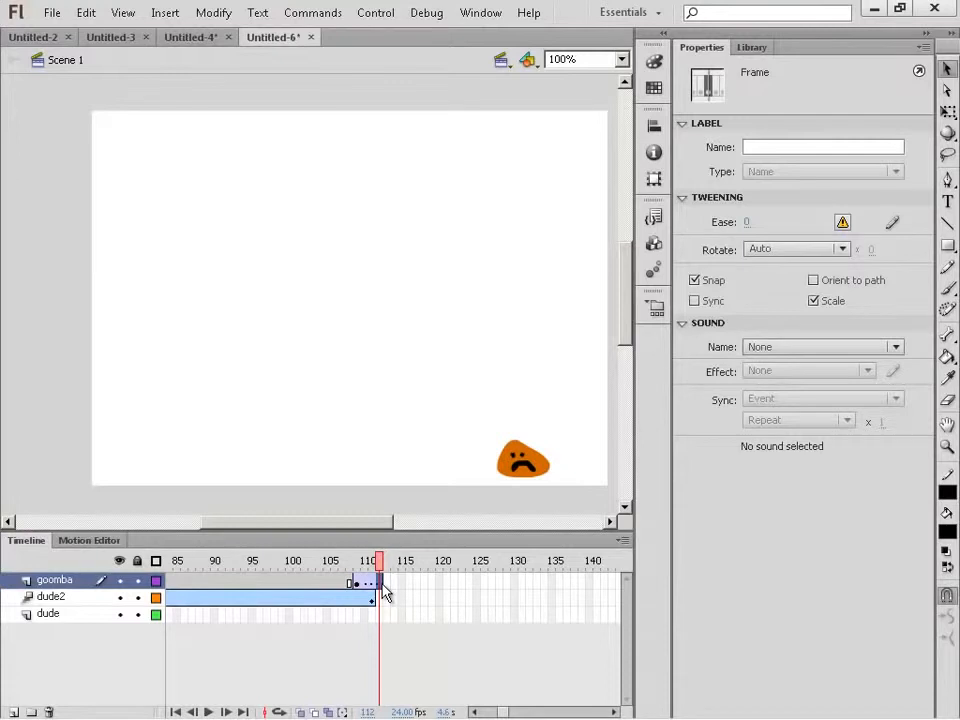
key(shift+F5)
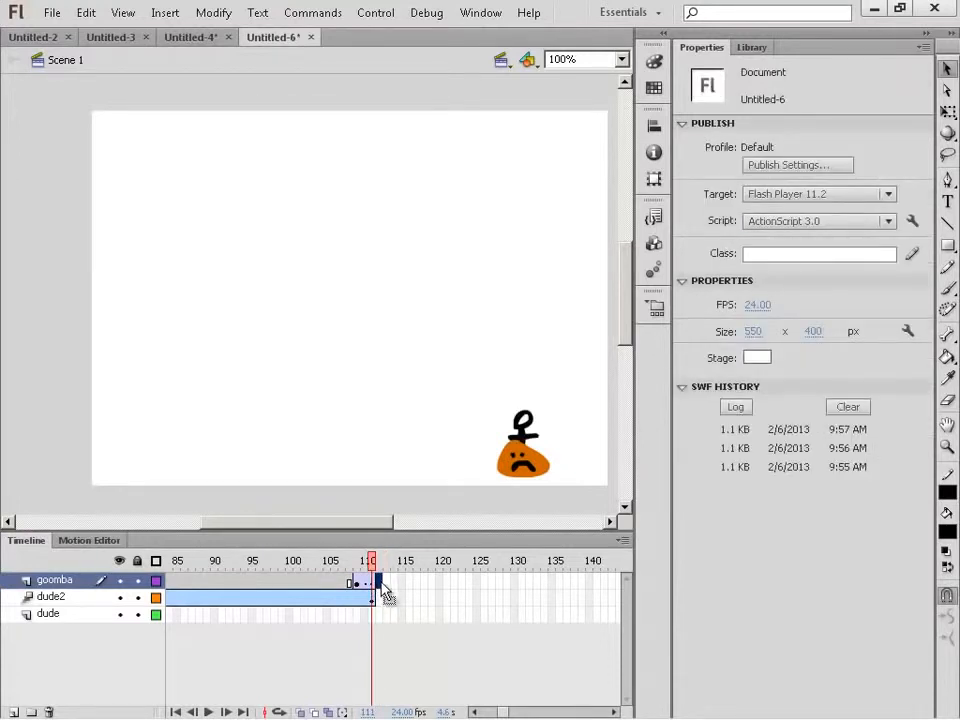
Insert a keyframe at frame 112 of the goomba layer and check the tween between frames 109 and 112
right_click(380, 587)
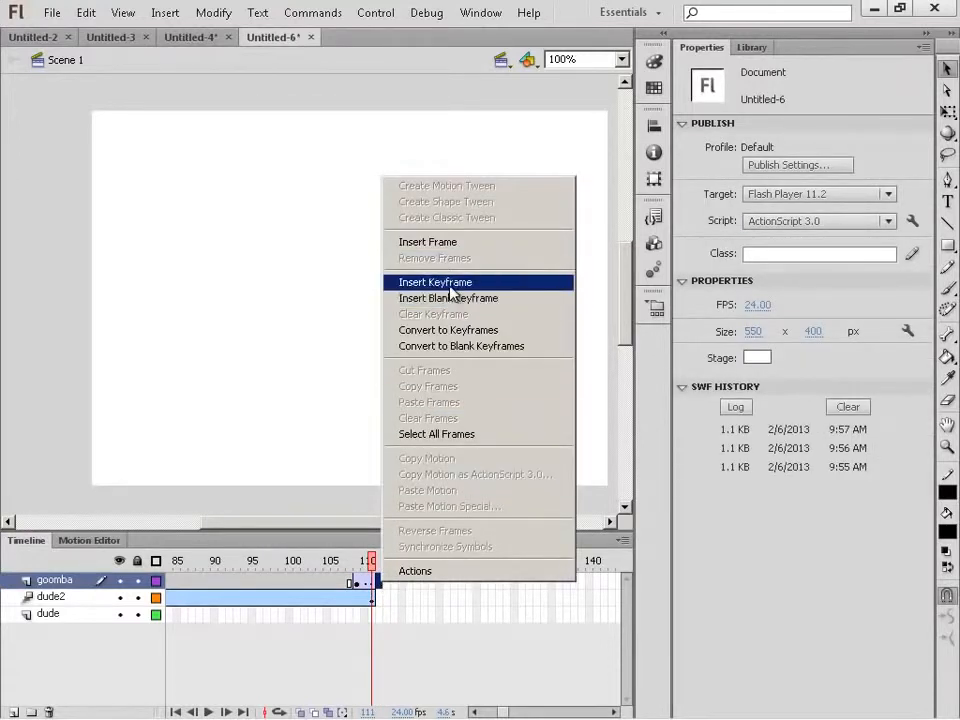
click(390, 282)
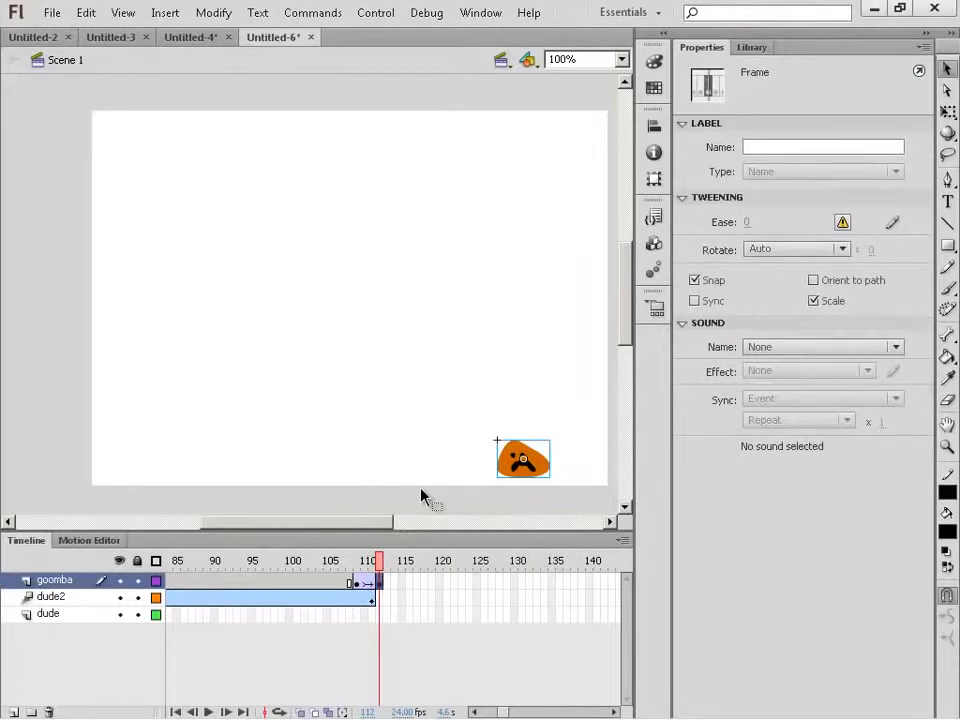
click(358, 584)
click(369, 583)
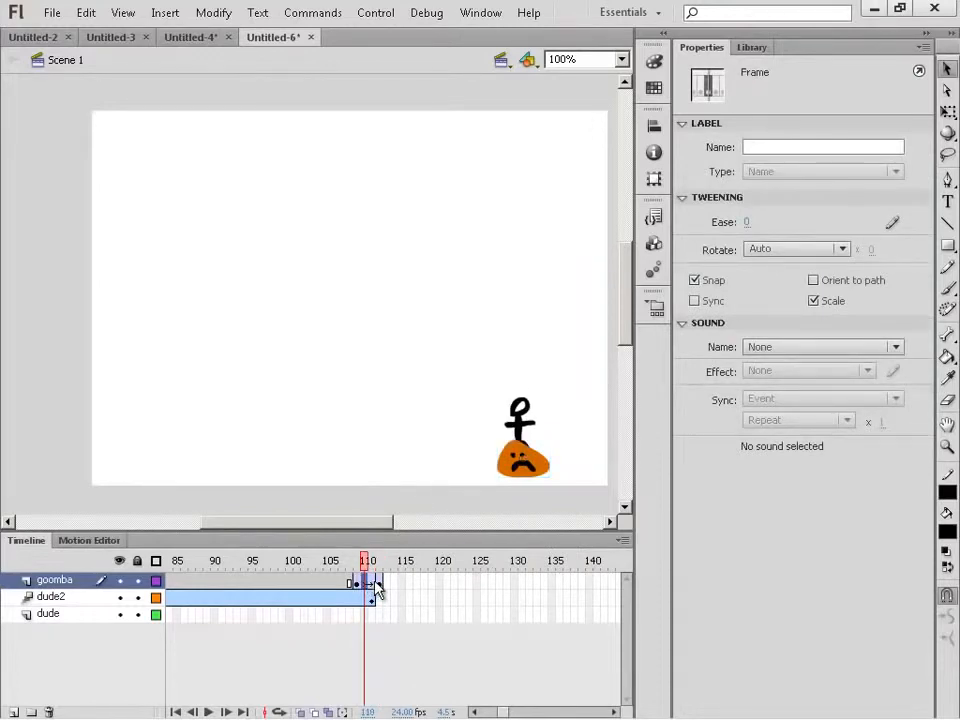
click(378, 586)
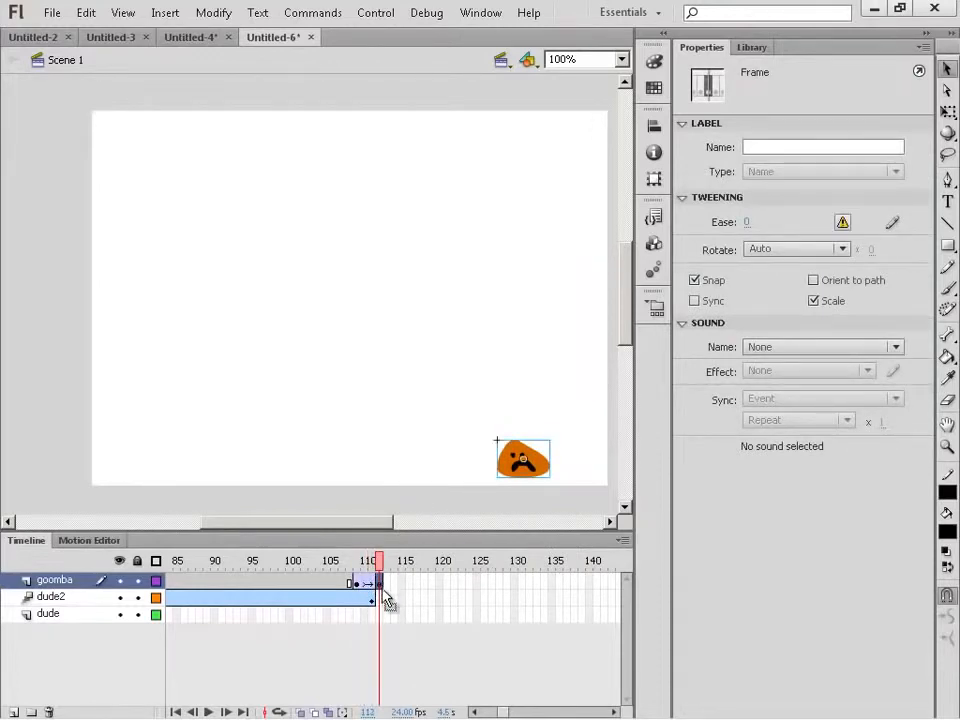
click(360, 581)
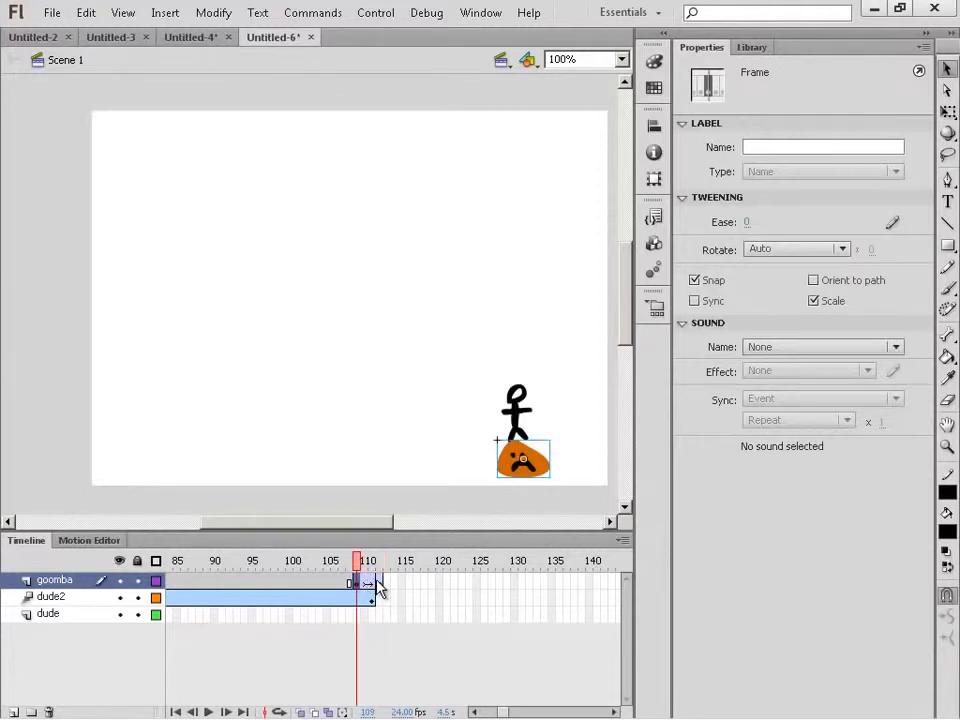
click(378, 583)
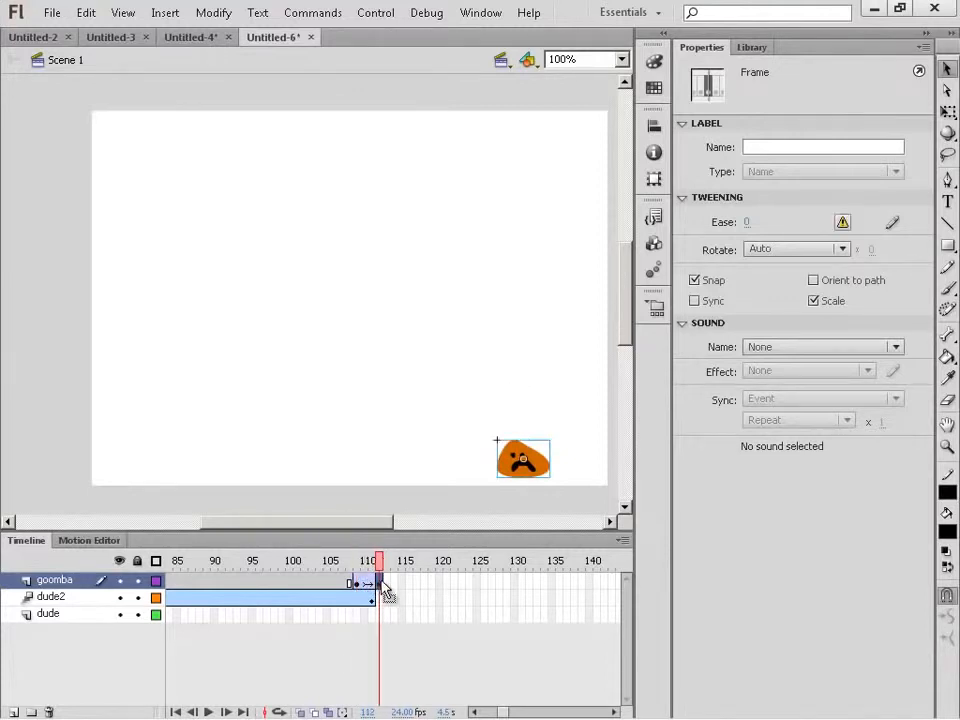
At frame 112, squash the goomba to a height of about 16.3, lower it to Y 375, and scrub through the squash
click(948, 113)
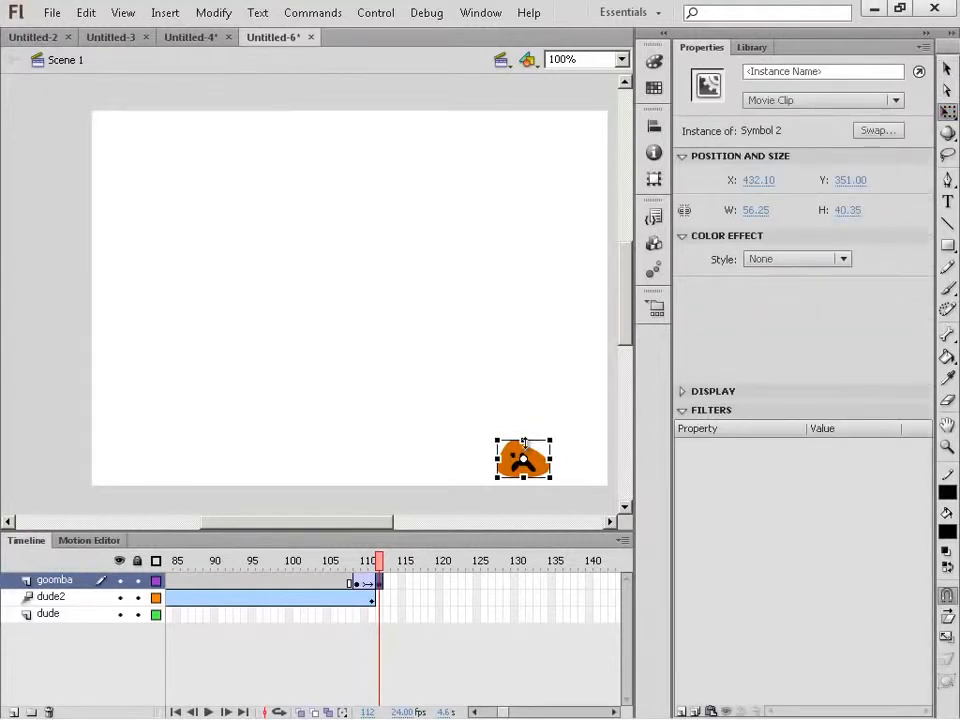
drag(523, 441, 524, 457)
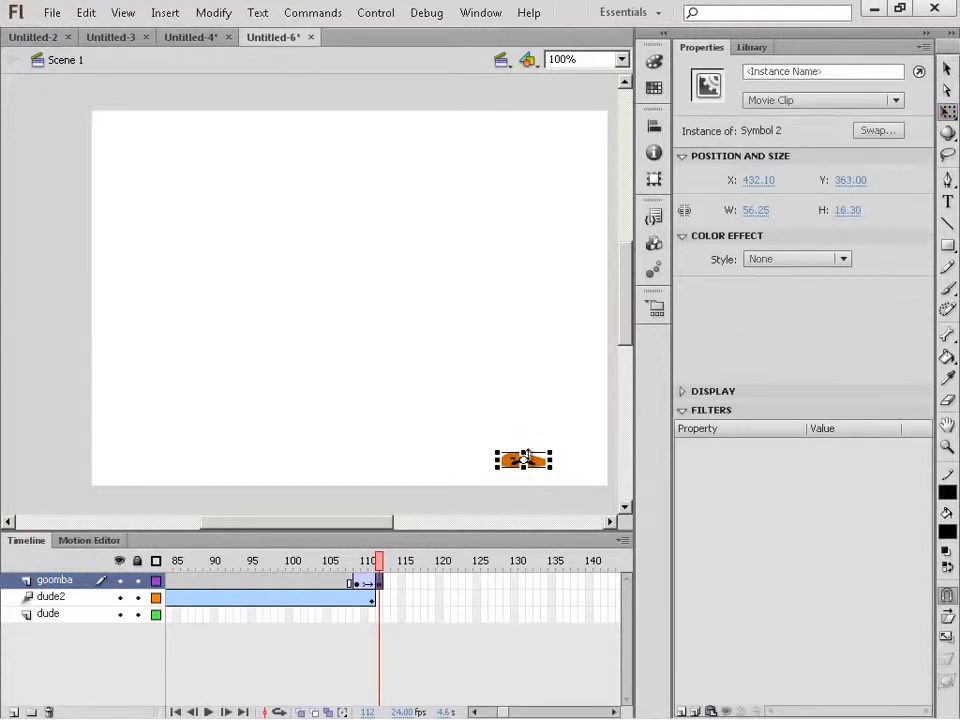
key(Down)
key(Down)
key(Down)
key(Down)
key(Down)
key(Down)
key(Down)
key(Down)
key(Down)
key(Down)
key(Down)
key(Down)
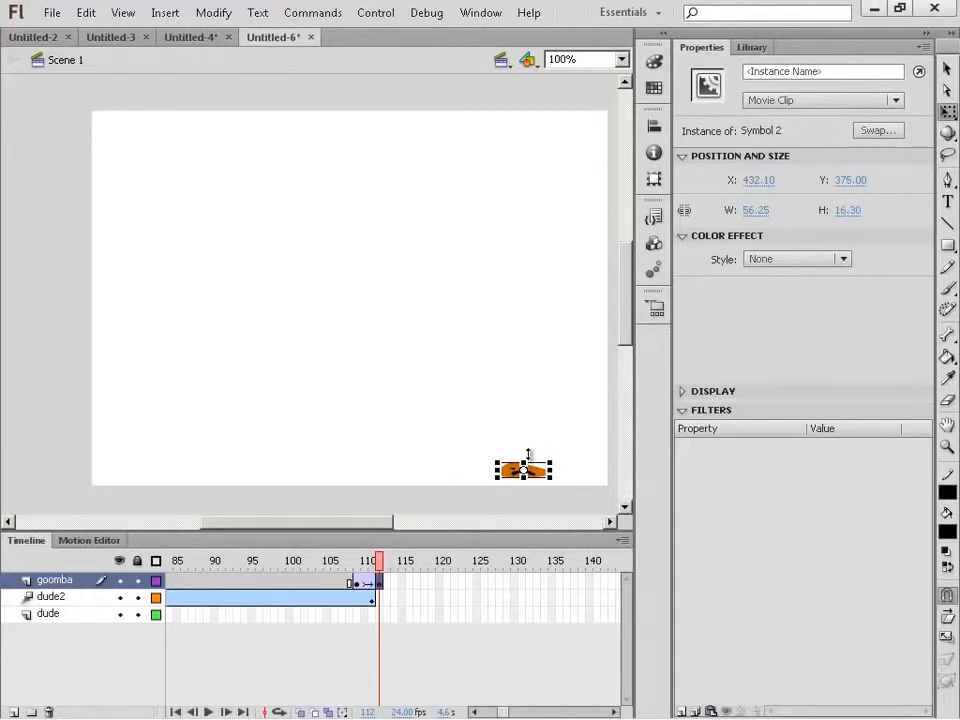
click(946, 70)
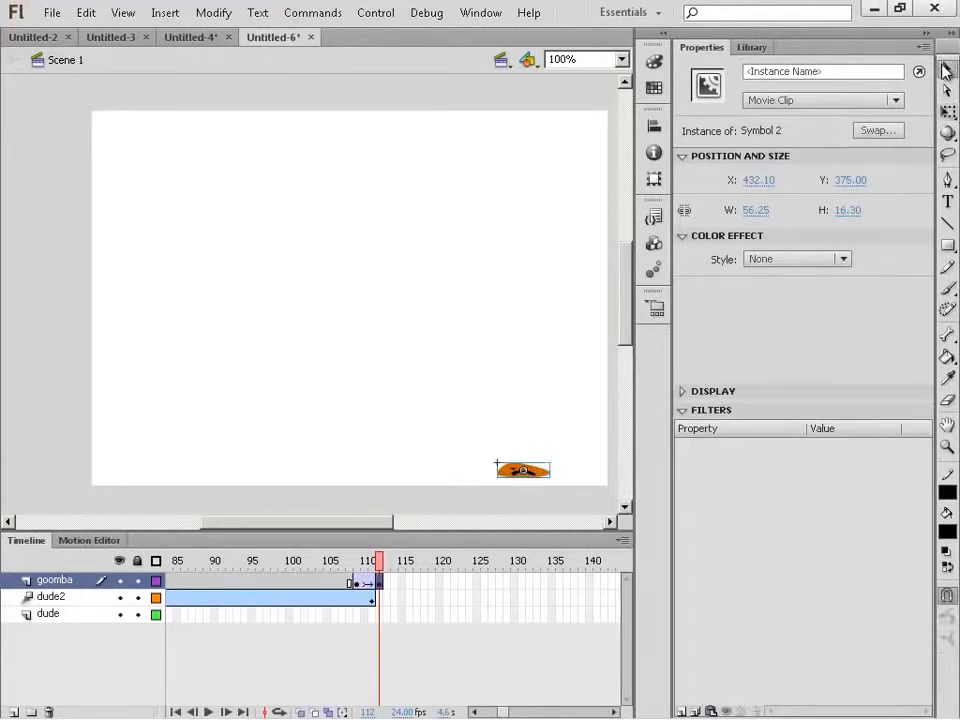
click(350, 562)
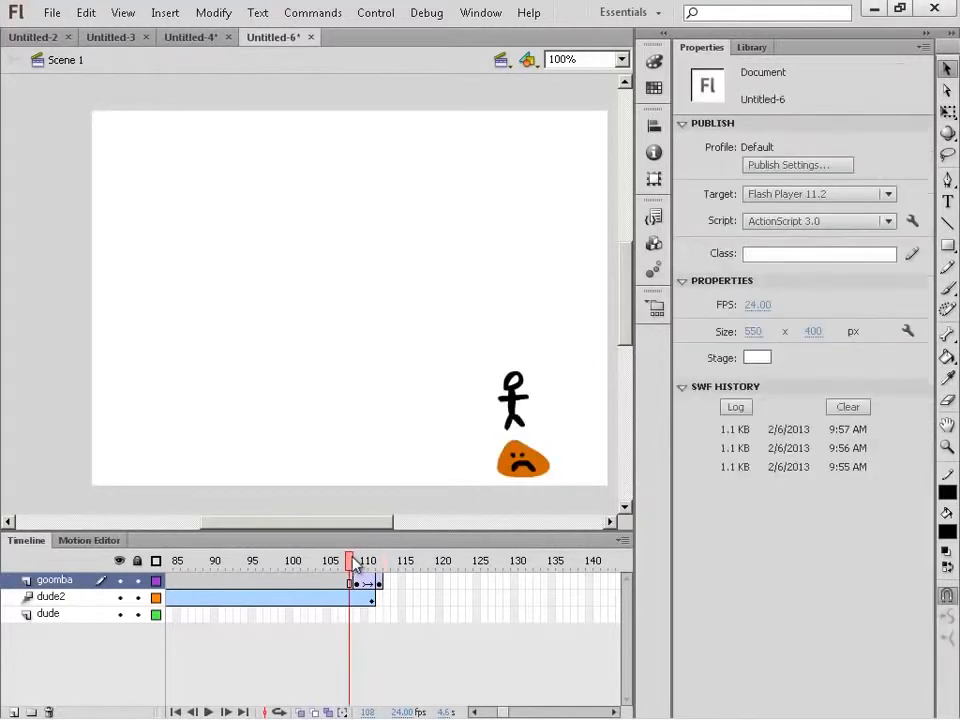
drag(355, 567, 382, 570)
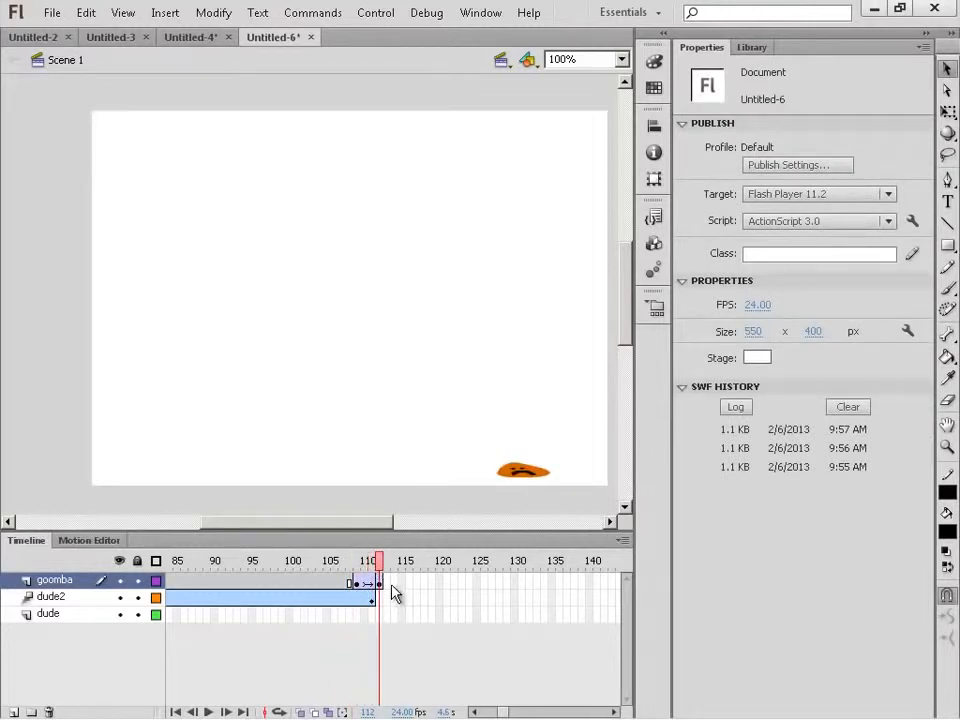
Insert blank keyframes at frame 113 of the goomba layer and frame 112 of the dude2 layer
click(388, 585)
right_click(387, 588)
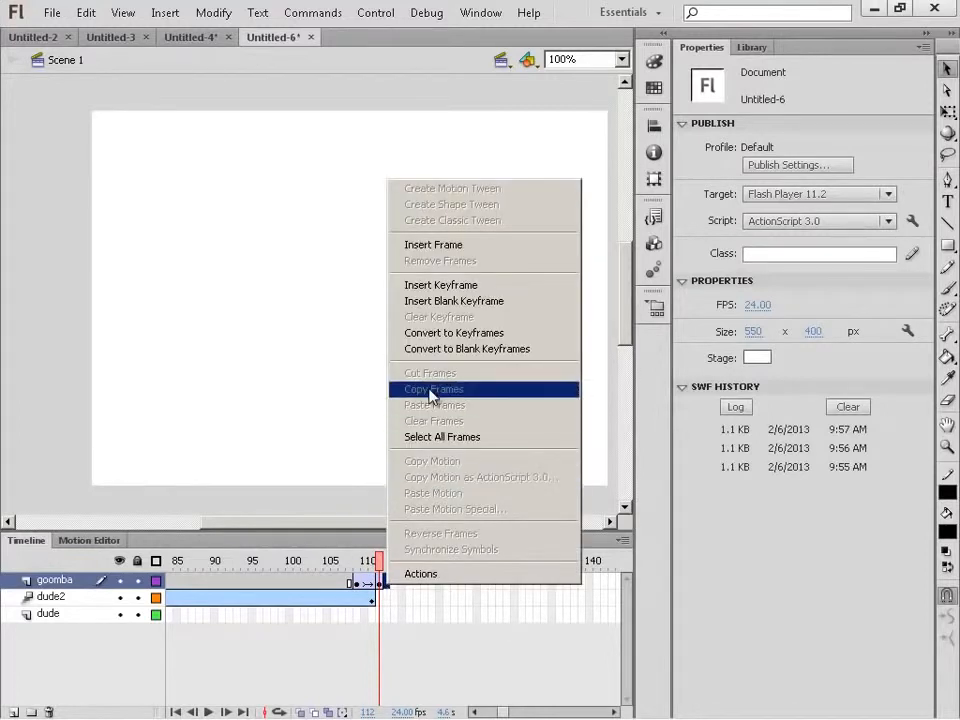
click(458, 301)
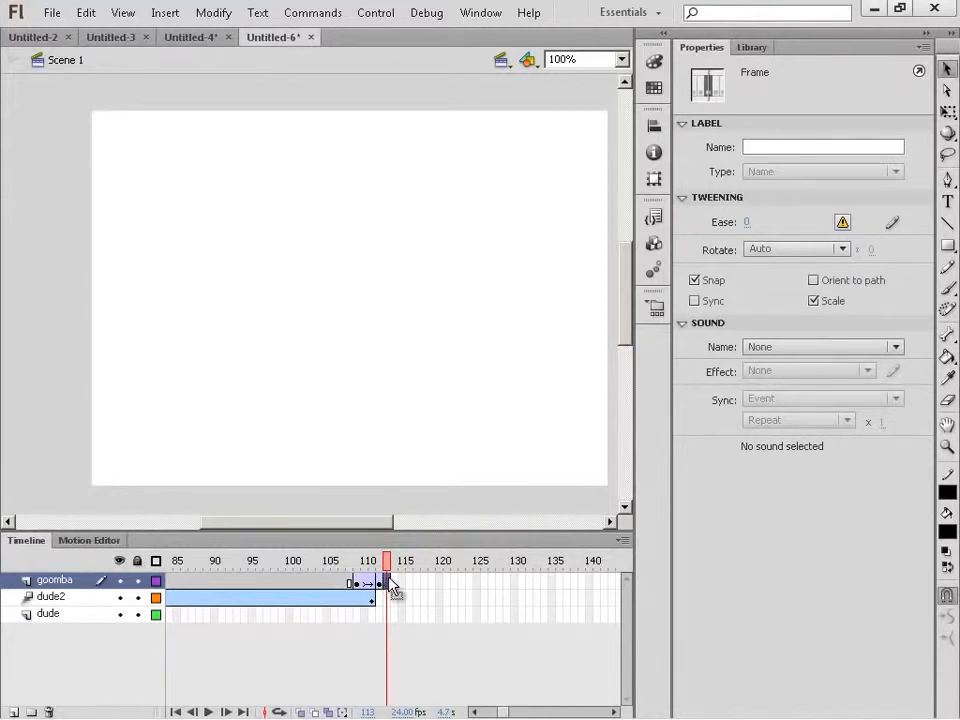
click(319, 562)
drag(334, 566, 394, 567)
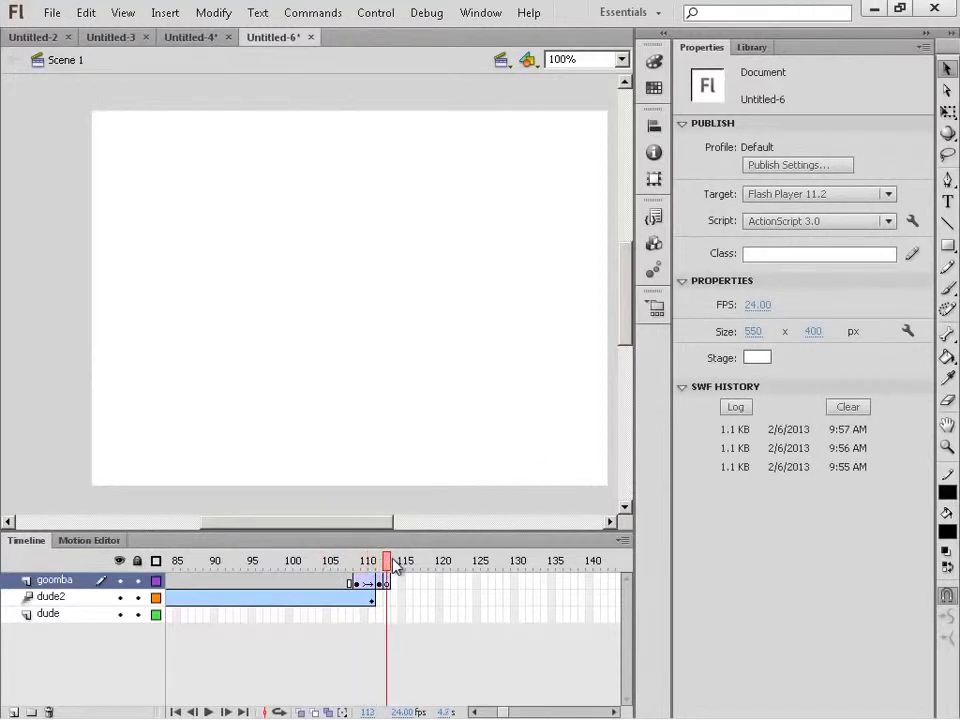
right_click(380, 598)
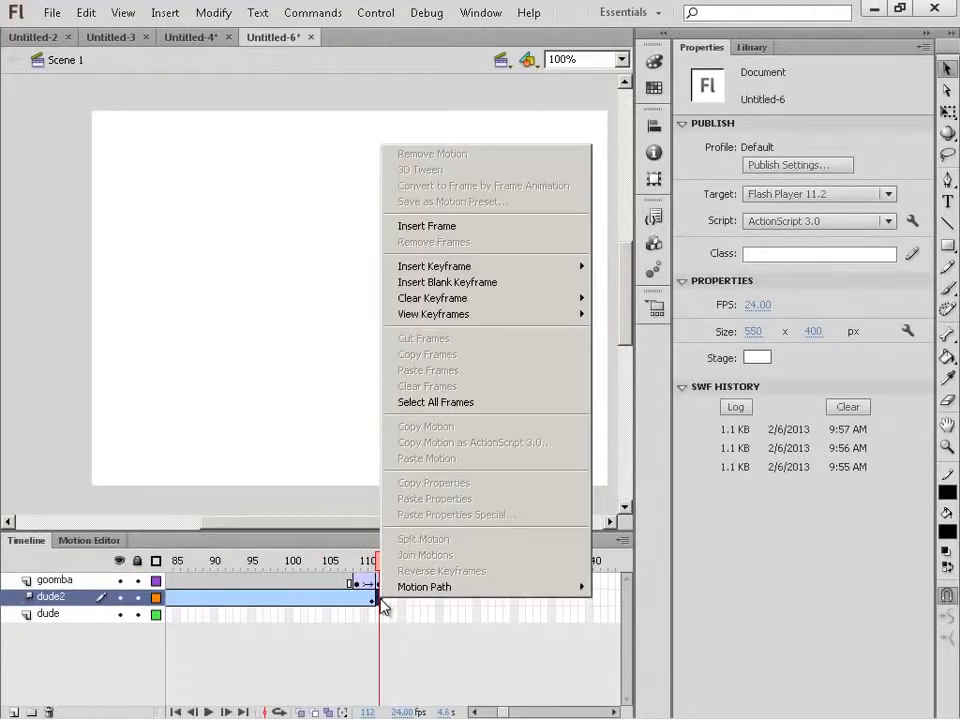
click(447, 283)
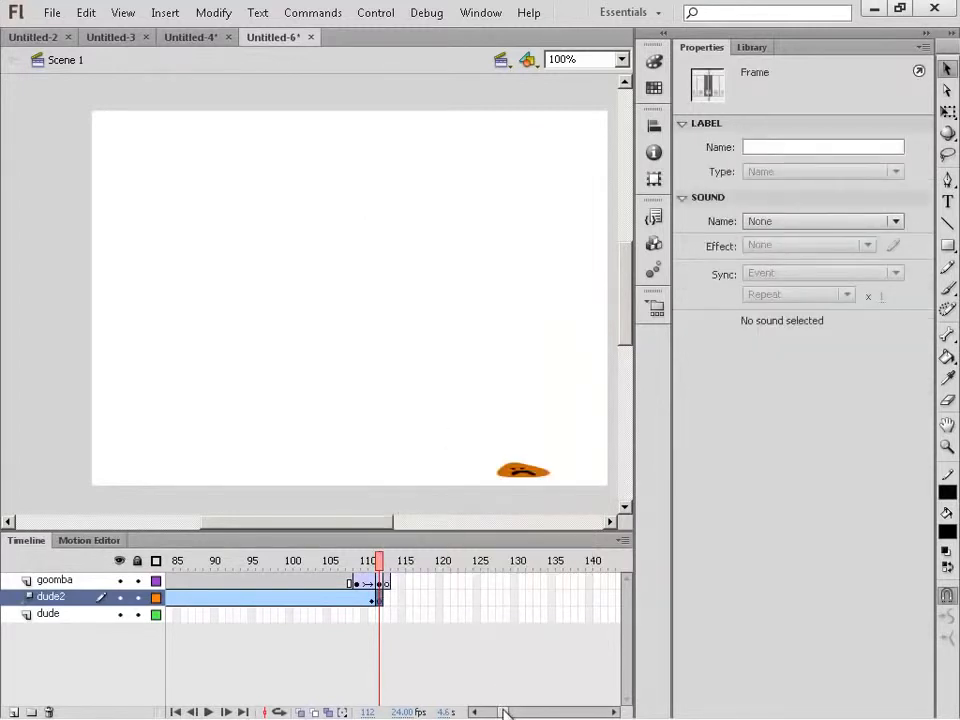
Review the dude layer's keyframes at frames 51 and 72 and inspect the stick figure instance on frame 72
drag(505, 712, 495, 712)
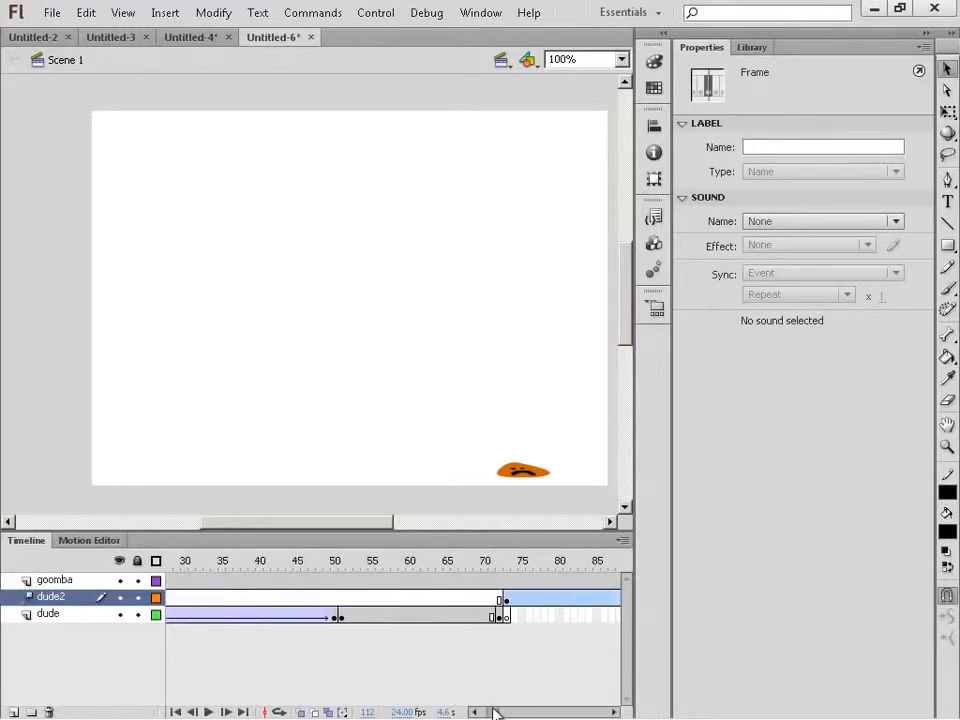
click(342, 619)
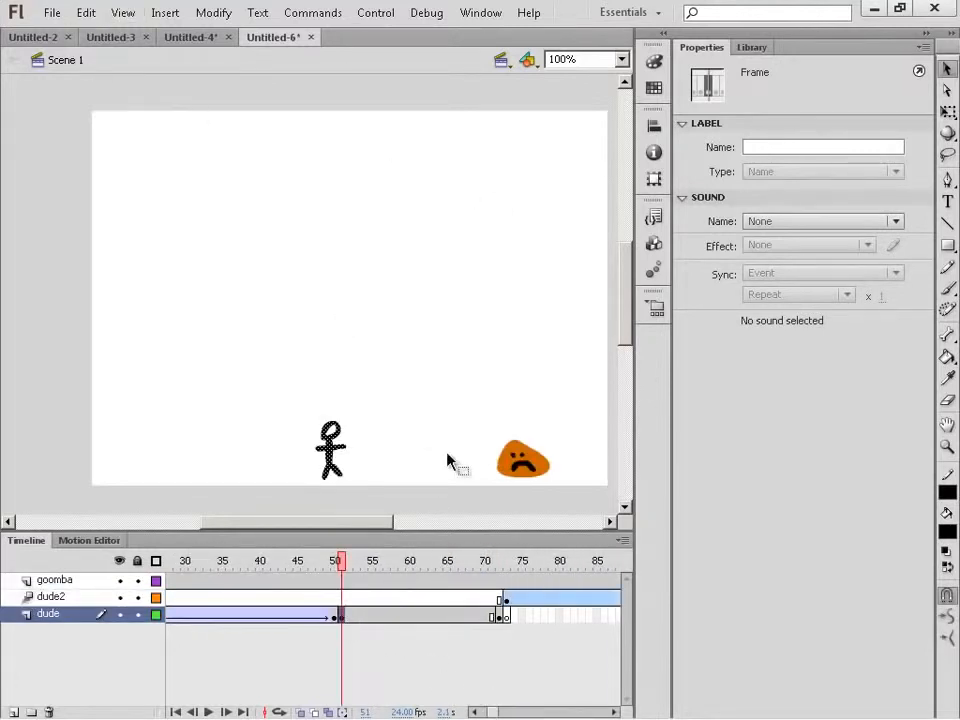
click(499, 617)
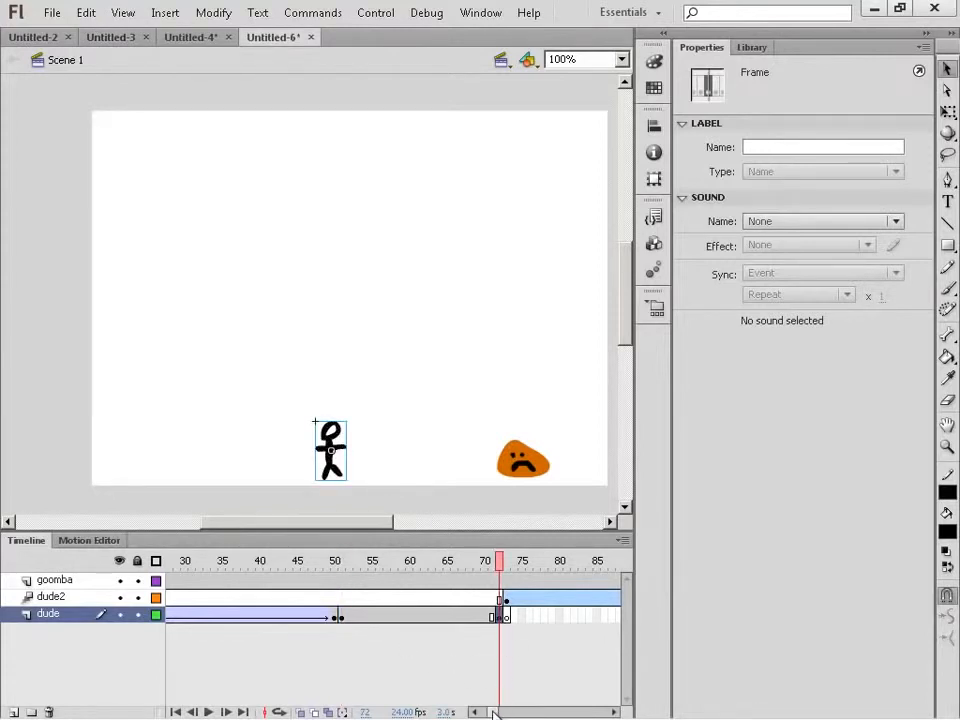
drag(493, 712, 499, 712)
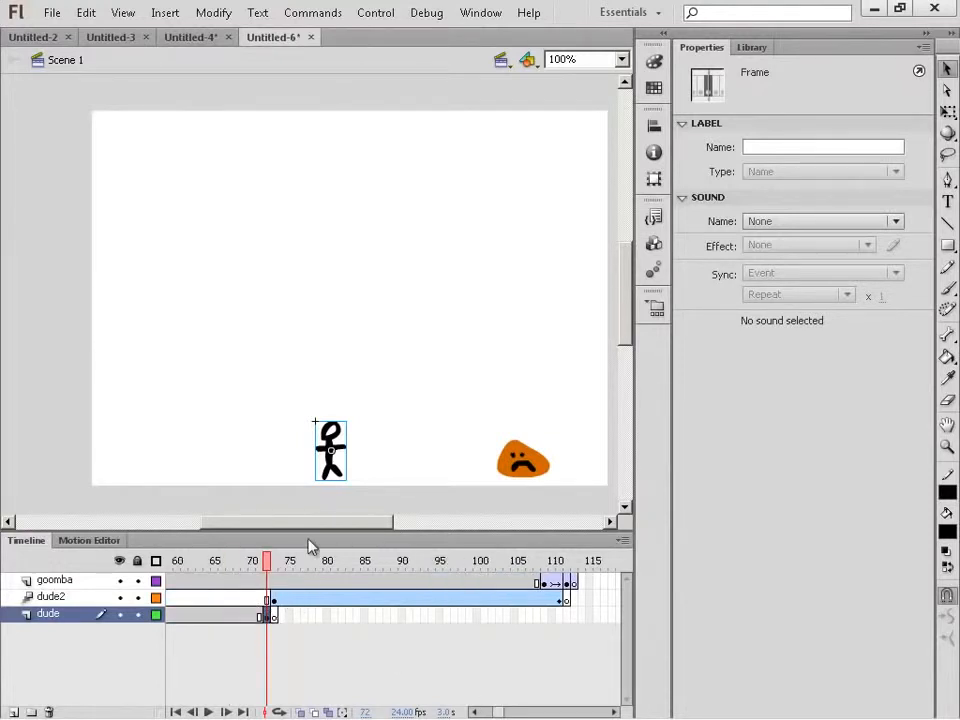
click(334, 448)
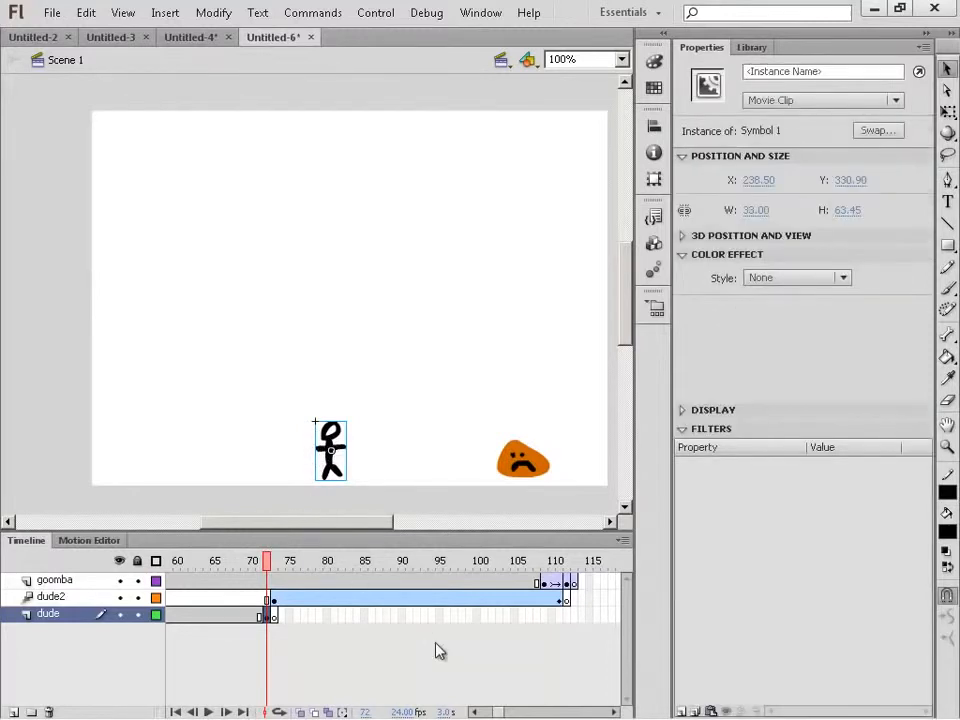
Copy the stick figure artwork from frame 51 of the dude layer
drag(499, 712, 487, 712)
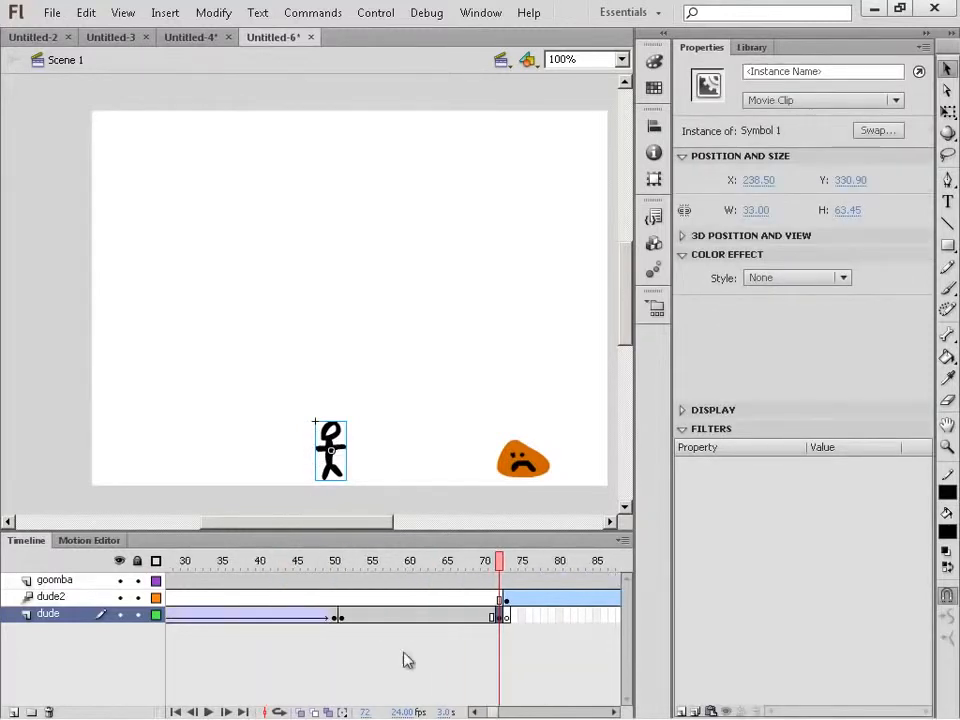
click(344, 616)
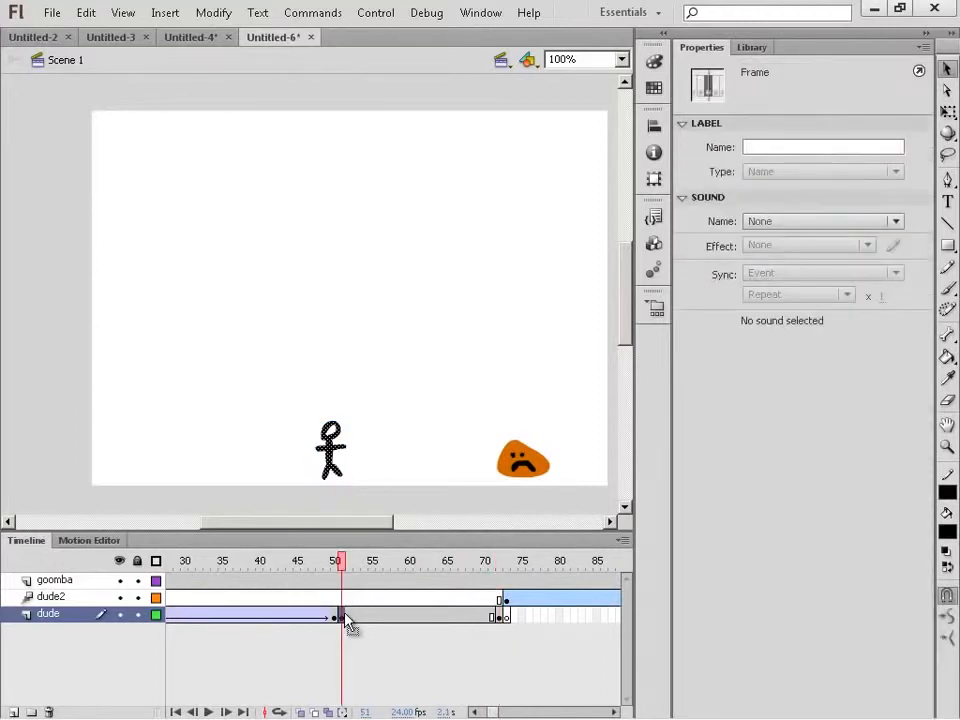
click(86, 13)
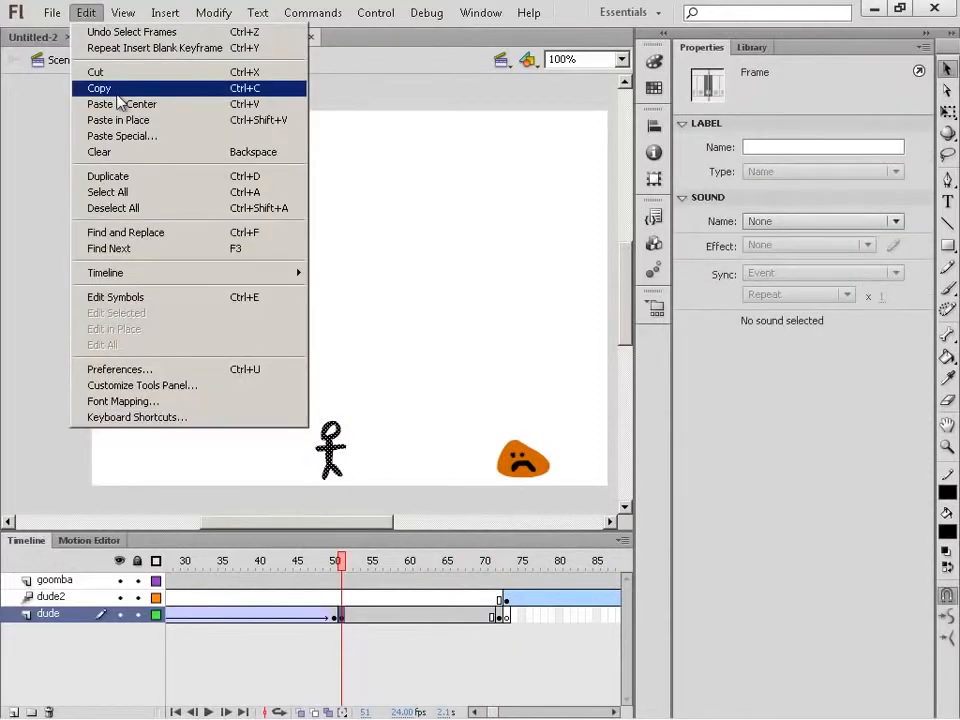
click(92, 88)
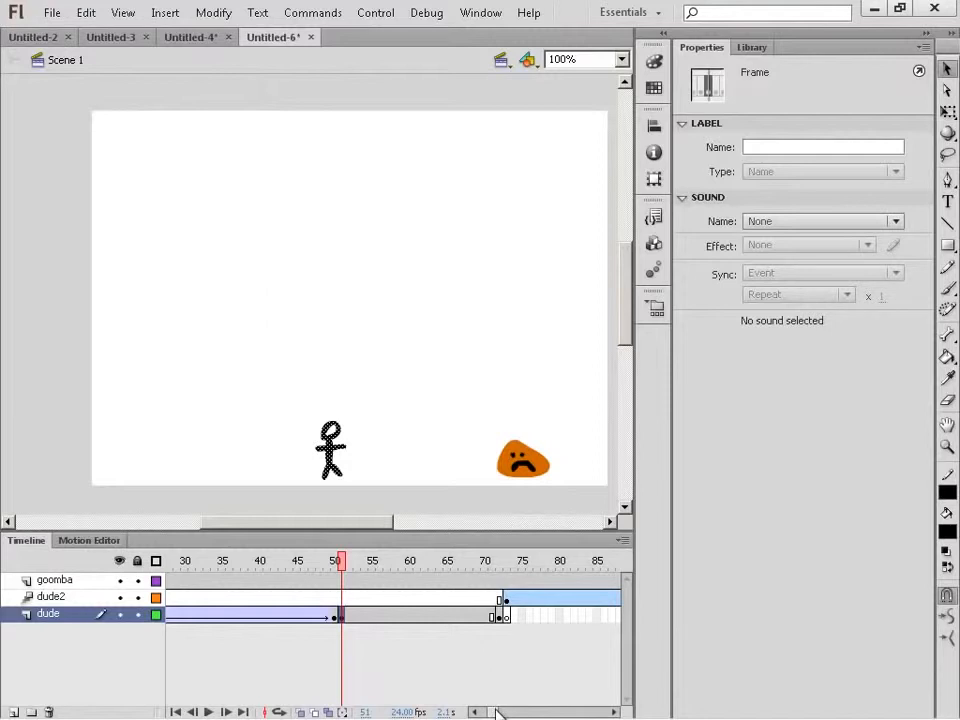
Insert a blank keyframe at frame 112 of the dude layer and paste the copied stick figure in place
drag(497, 708, 509, 713)
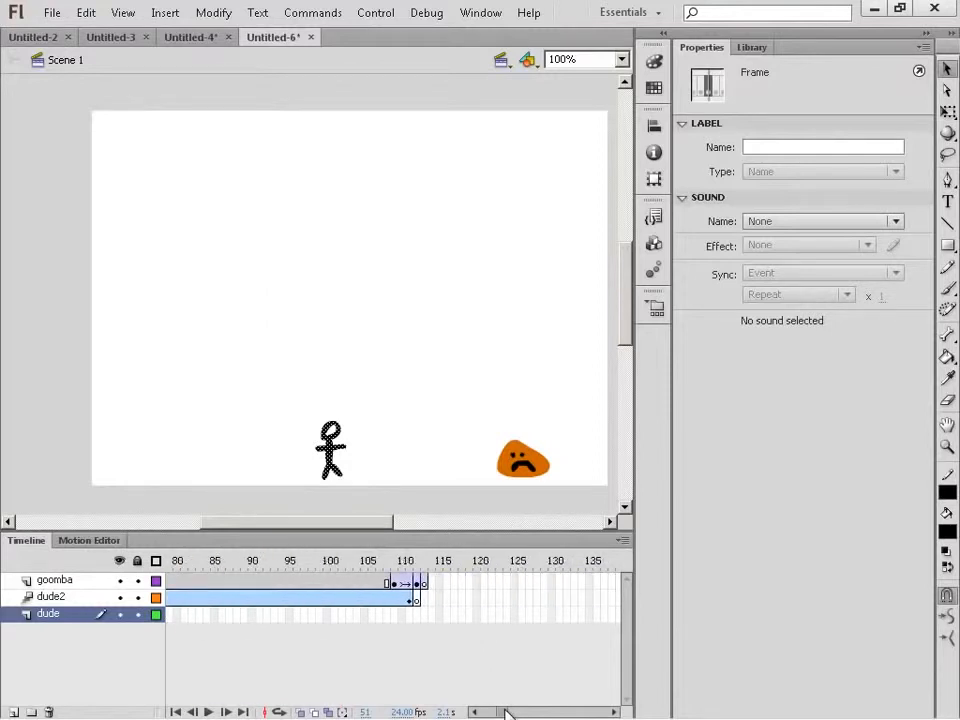
click(417, 616)
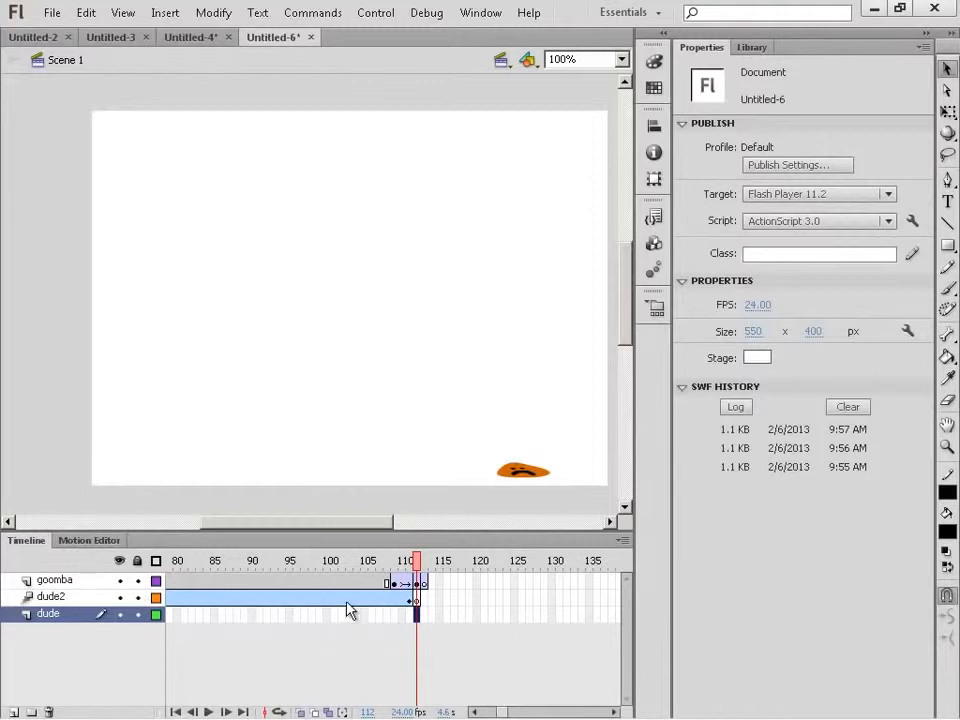
right_click(417, 614)
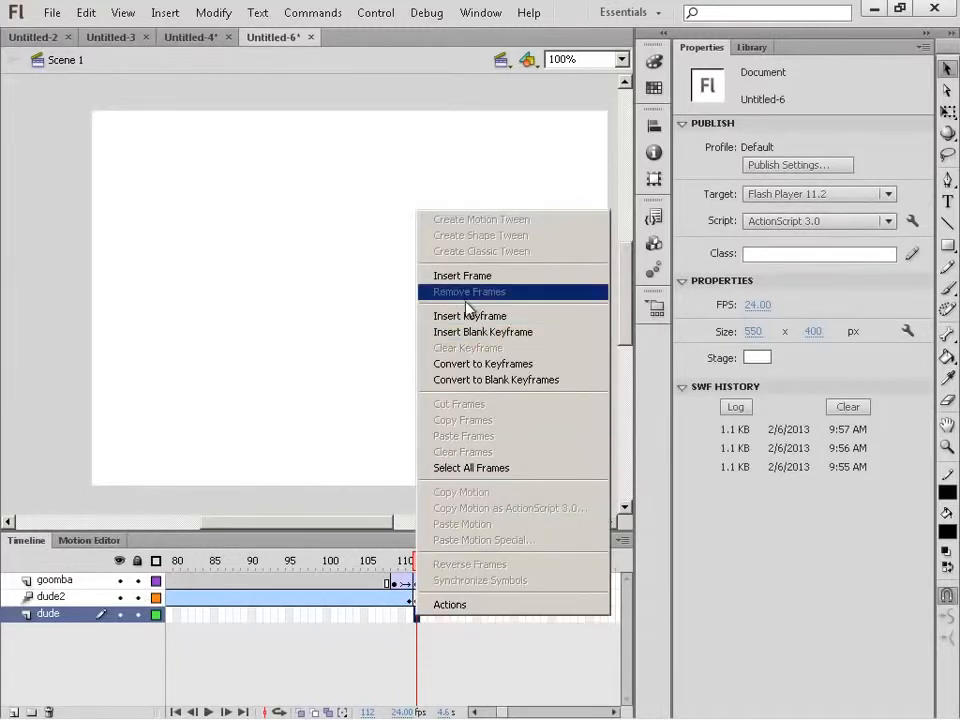
click(469, 332)
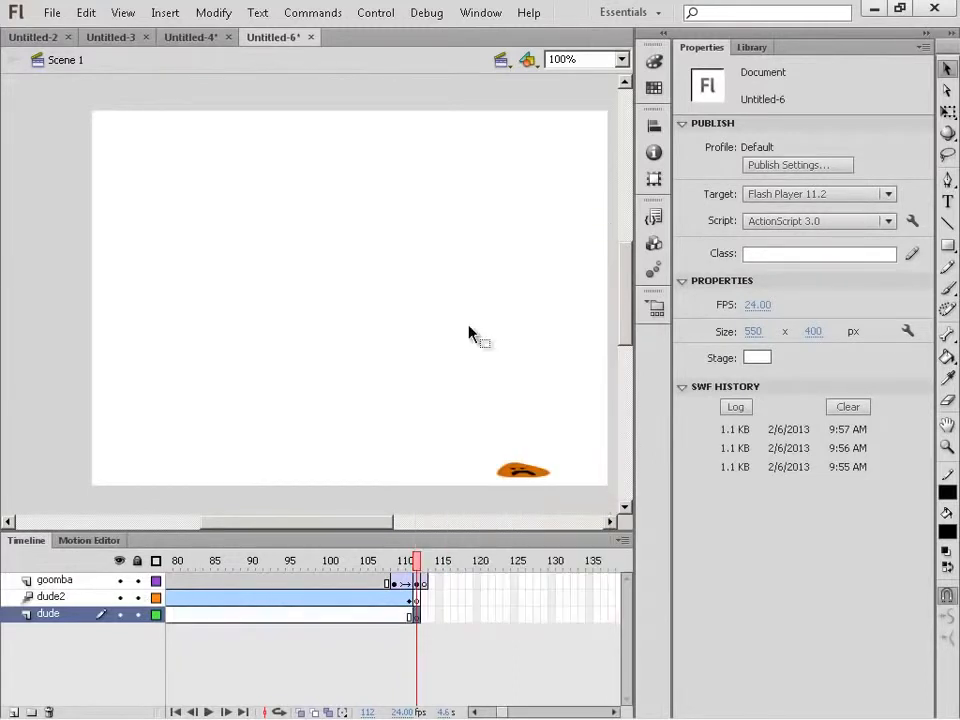
click(86, 13)
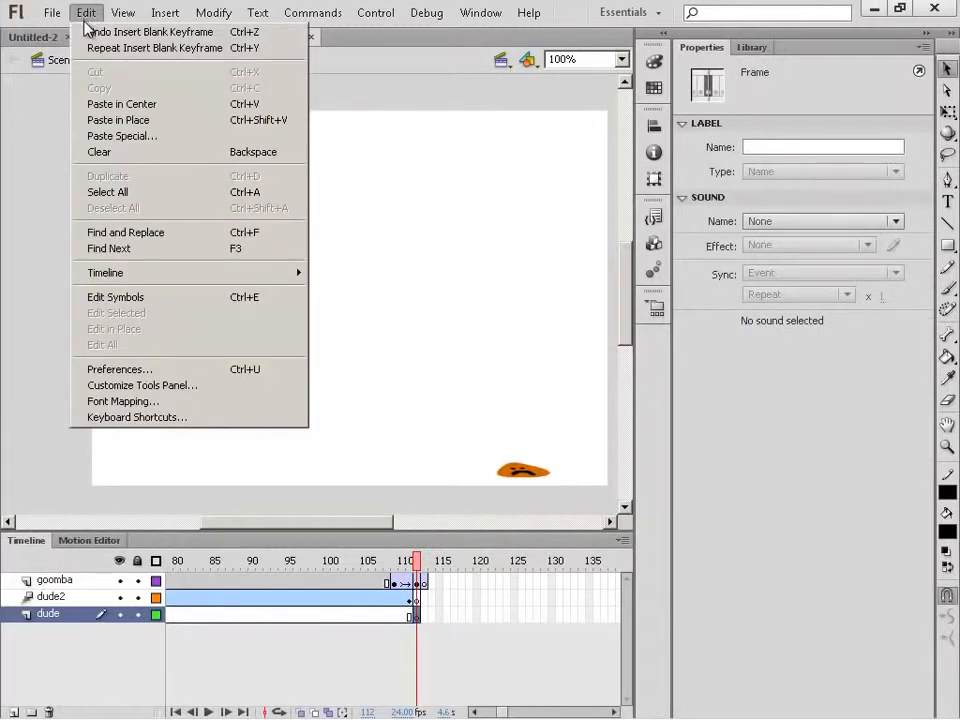
click(126, 121)
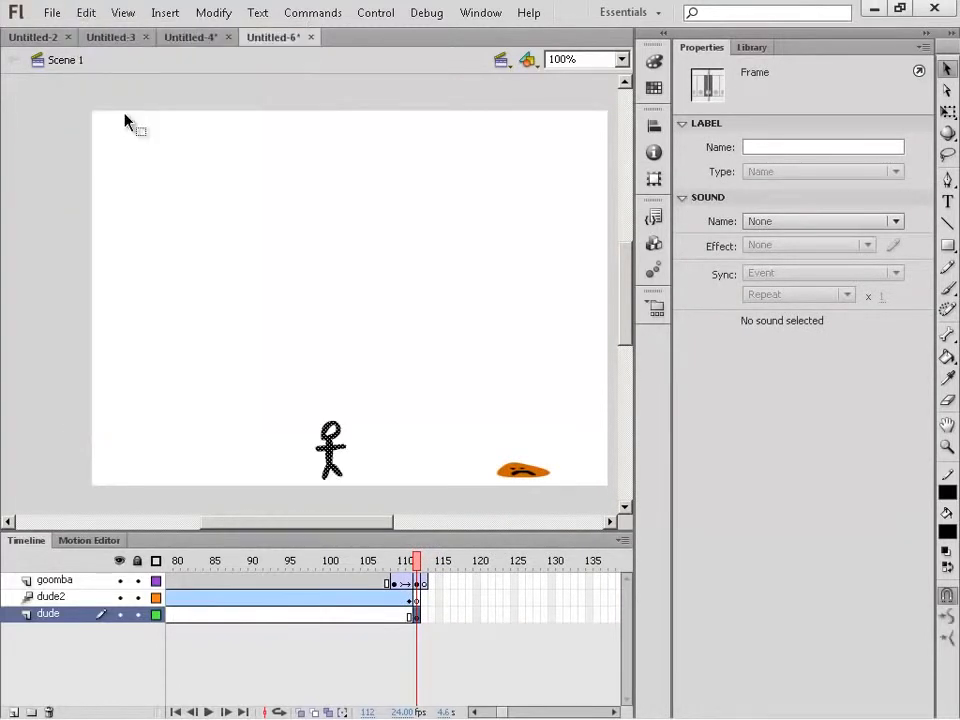
Move the pasted stick figure horizontally until it stands over the squashed goomba, and scrub through the landing
key(shift+Right)
key(shift+Right)
key(shift+Right)
key(shift+Right)
key(shift+Right)
key(shift+Right)
key(shift+Right)
key(shift+Right)
key(shift+Right)
key(shift+Right)
key(shift+Right)
key(shift+Right)
key(shift+Right)
key(shift+Right)
key(shift+Right)
key(shift+Right)
key(shift+Right)
key(shift+Right)
key(shift+Right)
key(shift+Right)
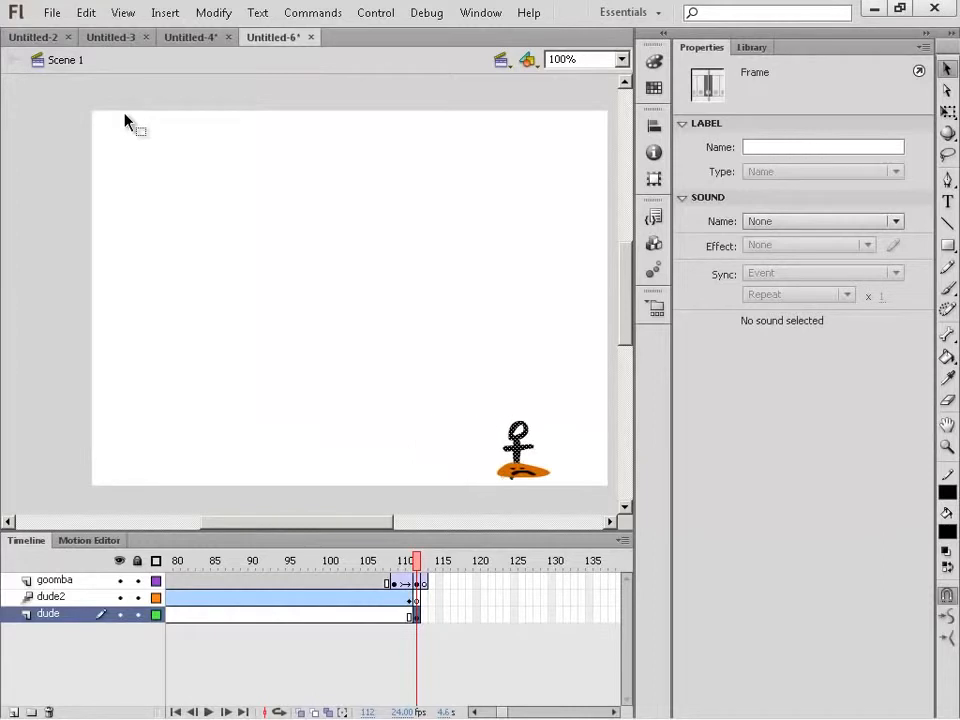
key(shift+Left)
key(shift+Left)
key(shift+Left)
key(shift+Left)
key(shift+Left)
key(Right)
key(Right)
key(Right)
key(Right)
key(shift+Right)
key(shift+Right)
key(shift+Right)
key(shift+Right)
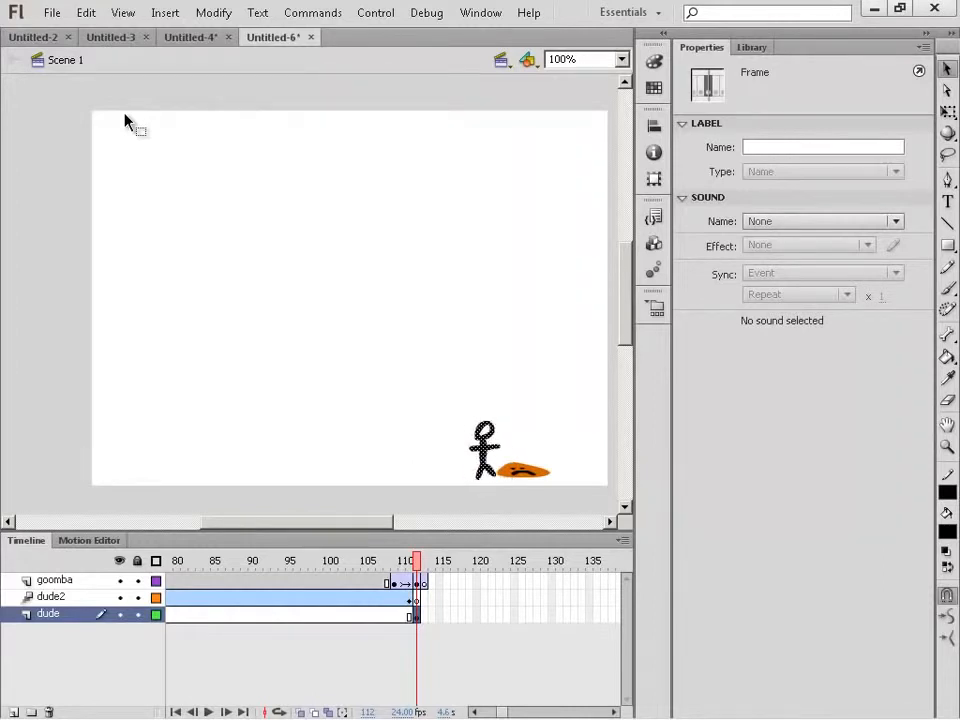
key(shift+Right)
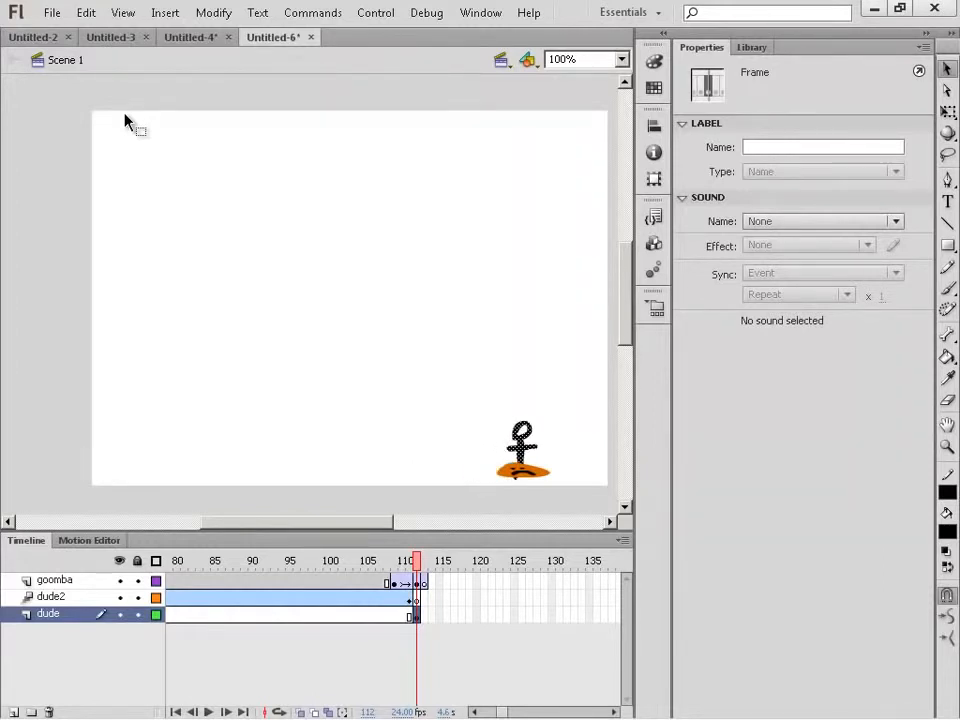
click(381, 561)
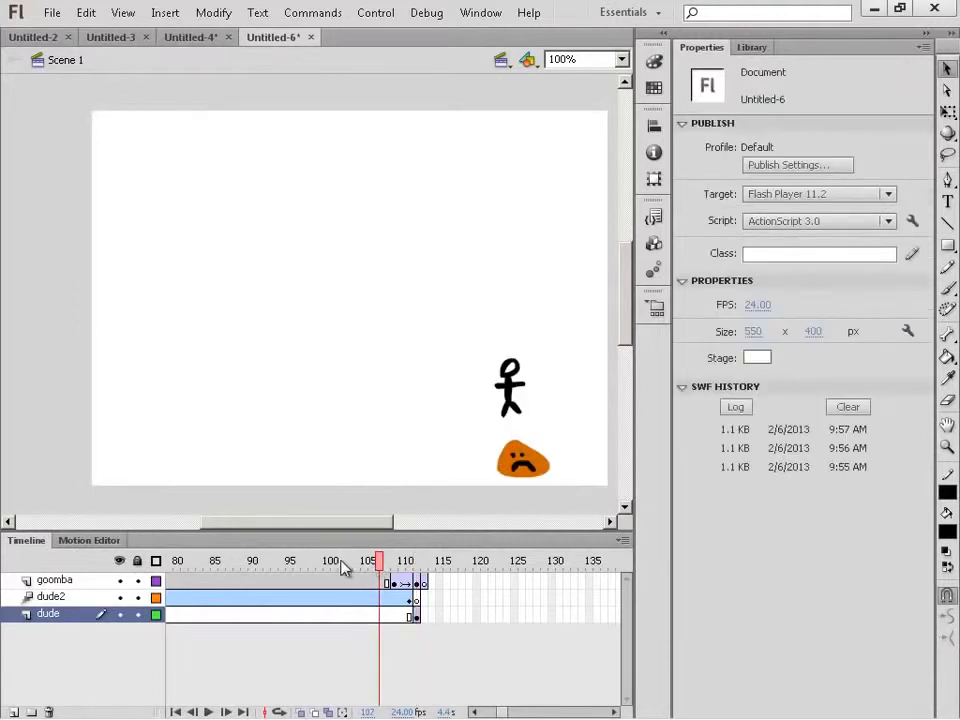
drag(347, 568, 425, 572)
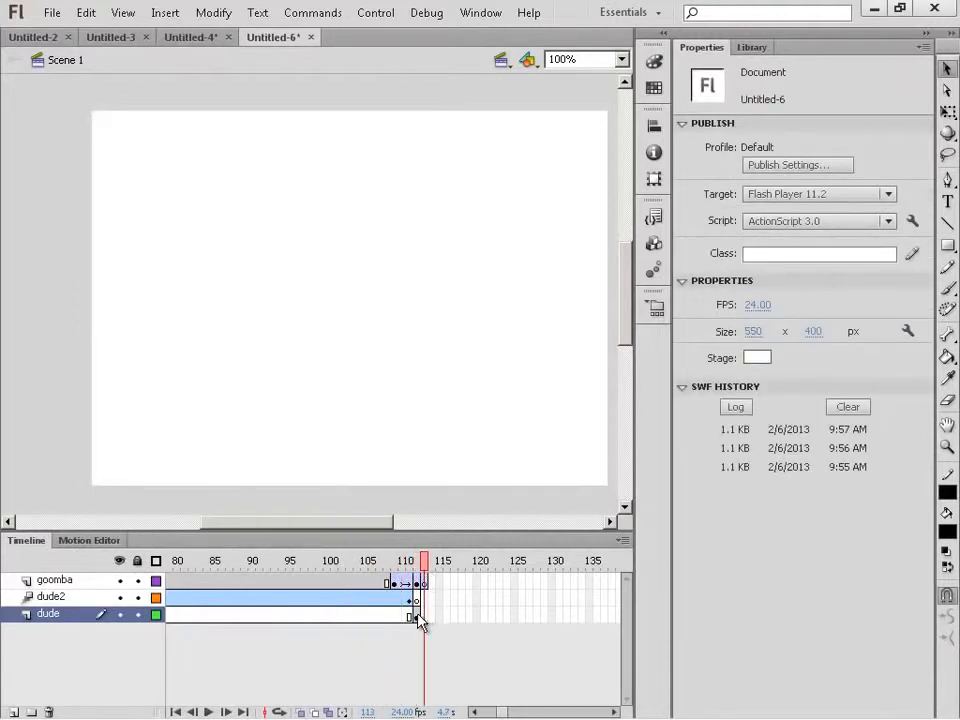
Extend the stick figure's hold on the dude layer from frame 112 to frame 135
click(423, 617)
key(F5)
key(F5)
key(F5)
key(F5)
key(F5)
key(F5)
key(F5)
key(F5)
key(F5)
key(F5)
key(F5)
key(F5)
key(F5)
key(F5)
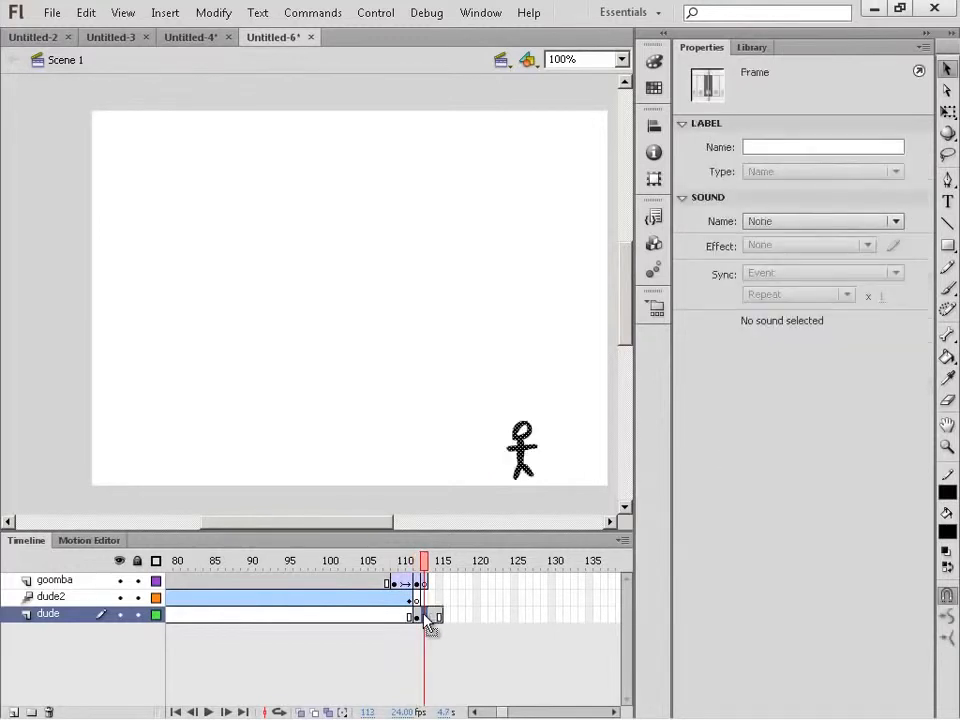
key(F5)
key(F5)
key(F5)
key(F5)
key(F5)
key(F5)
key(F5)
key(F5)
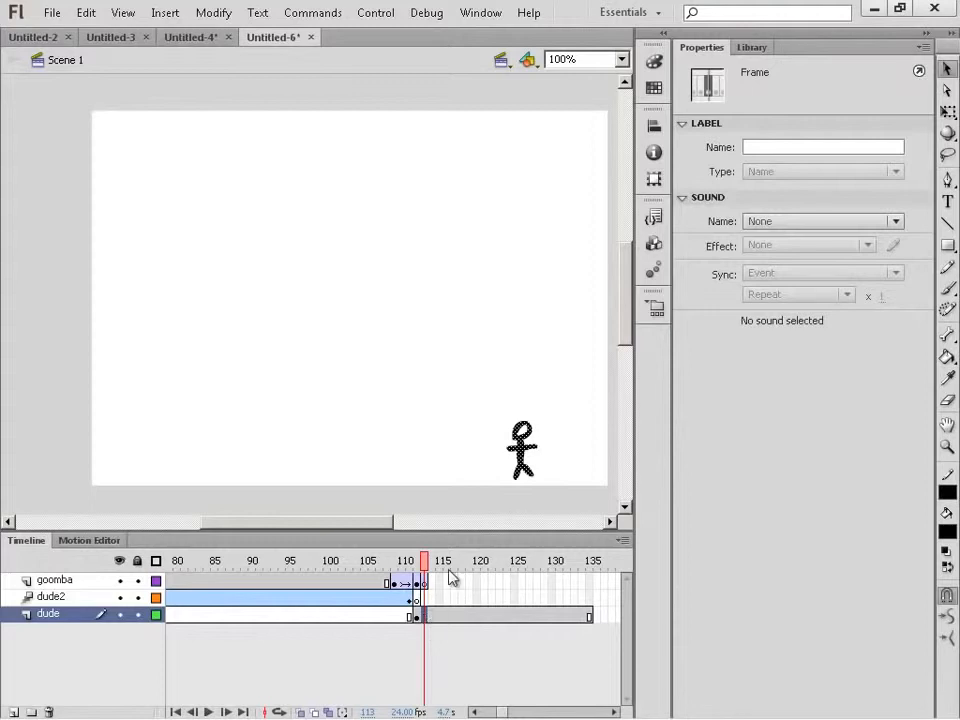
Scrub through the jump and landing up to frame 134 and test the movie in the preview player
click(371, 558)
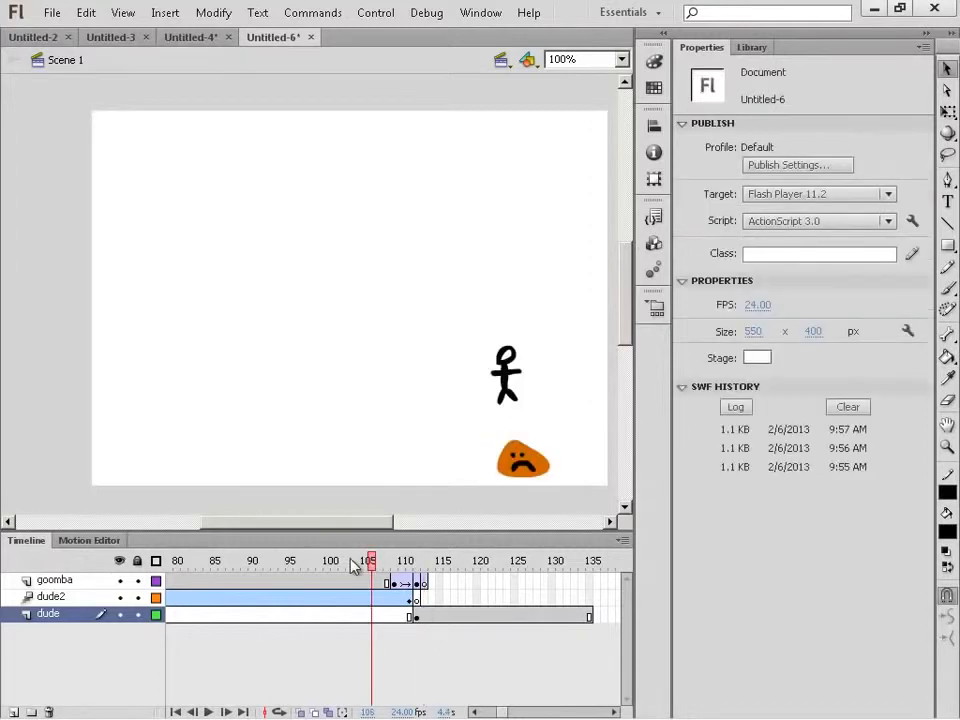
drag(340, 566, 584, 584)
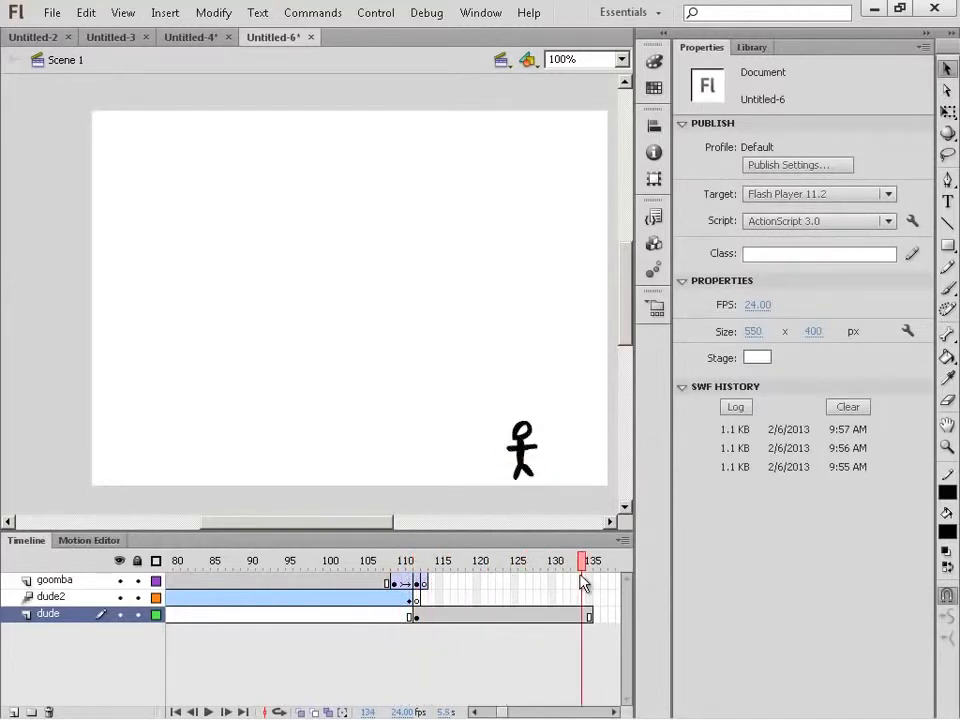
key(ctrl+Return)
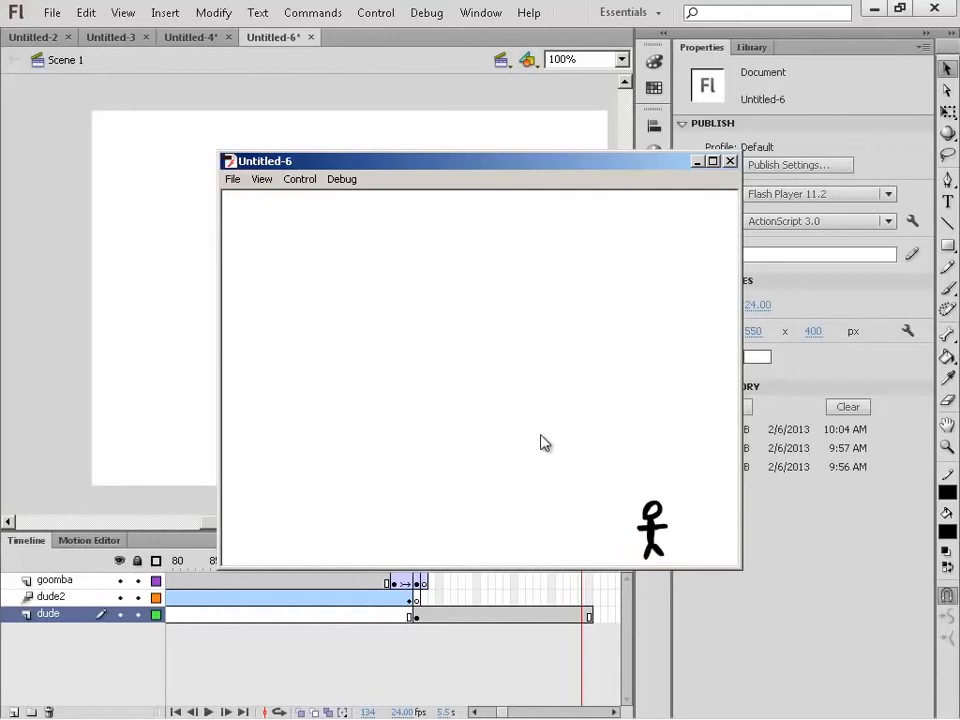
drag(607, 167, 573, 147)
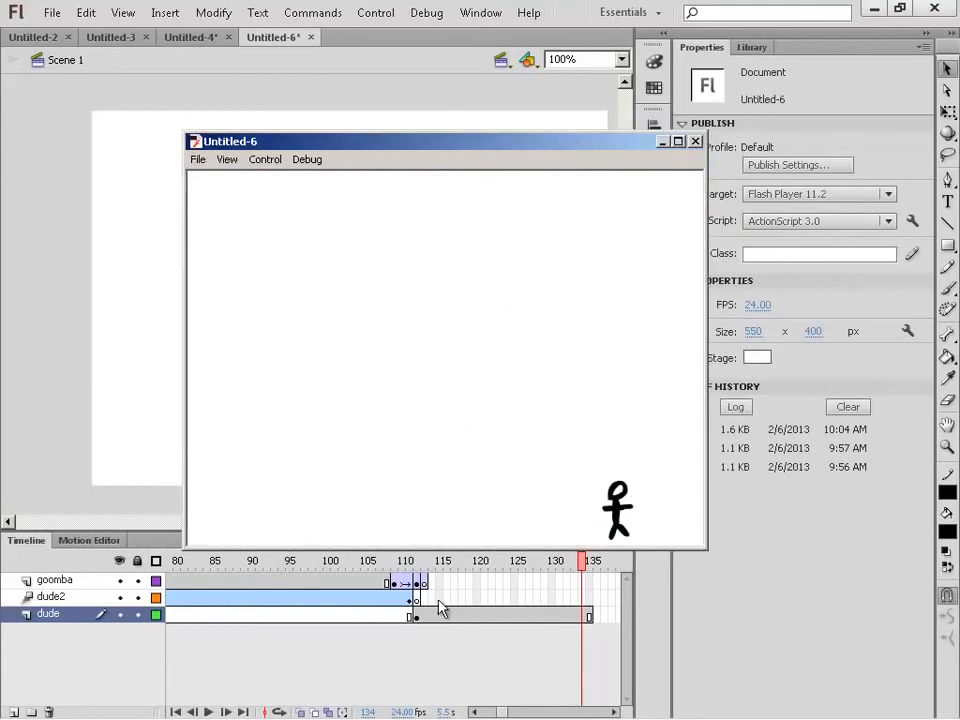
mouse_move(396, 716)
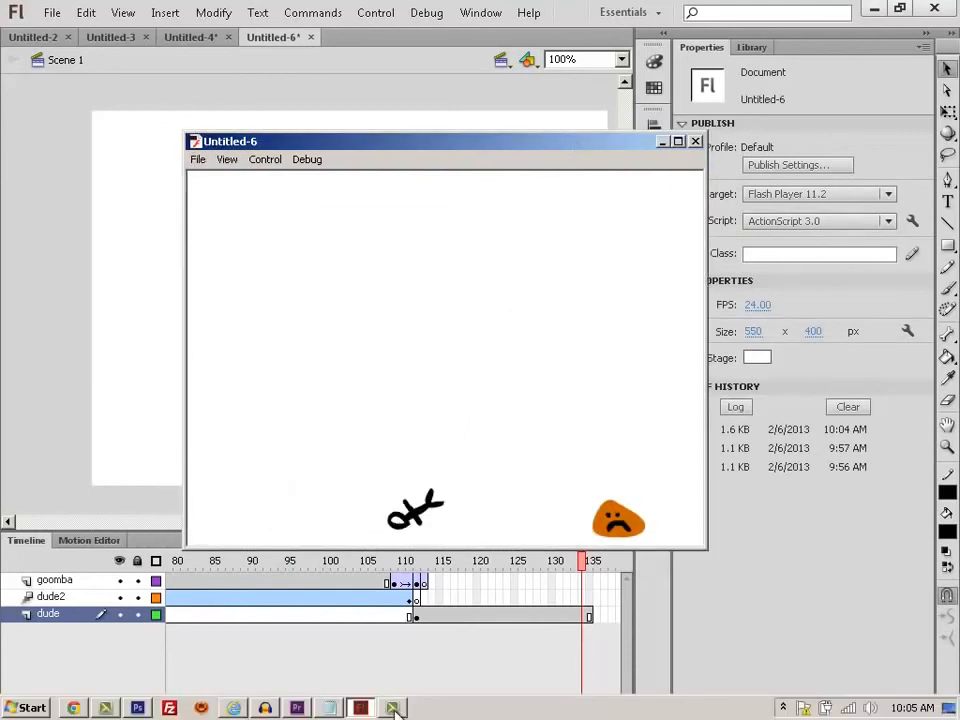